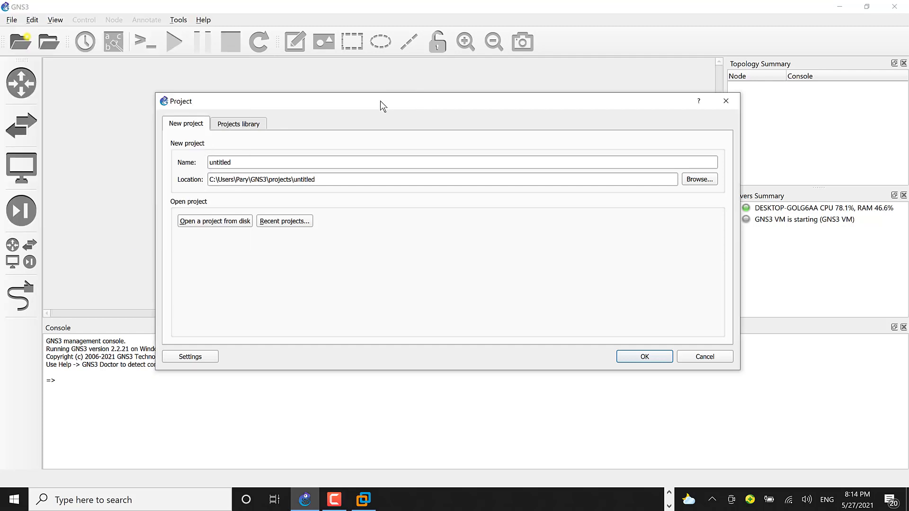
- Check the GNS3 VM's status screen in VMware Workstation and return to the new project dialog
{"action": "left_click_drag", "start_coordinate": [380, 101], "coordinate": [374, 85]}
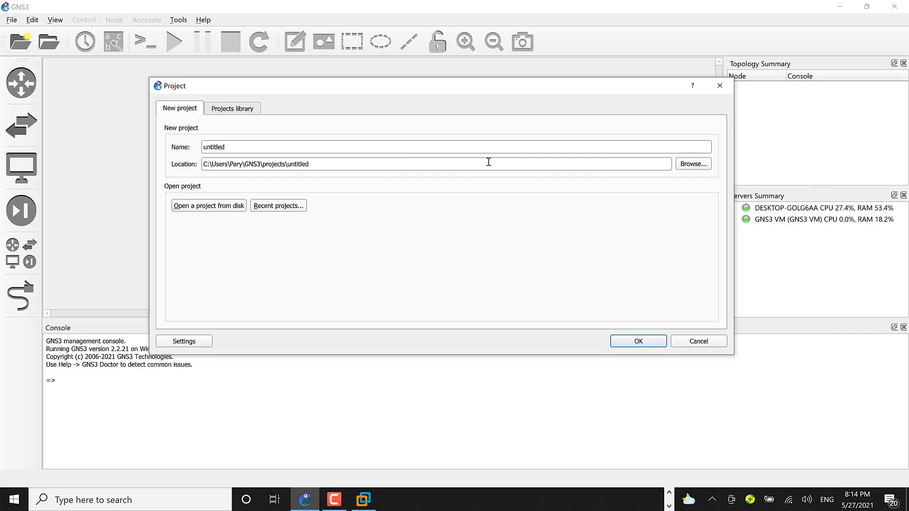
{"action": "left_click", "coordinate": [365, 505]}
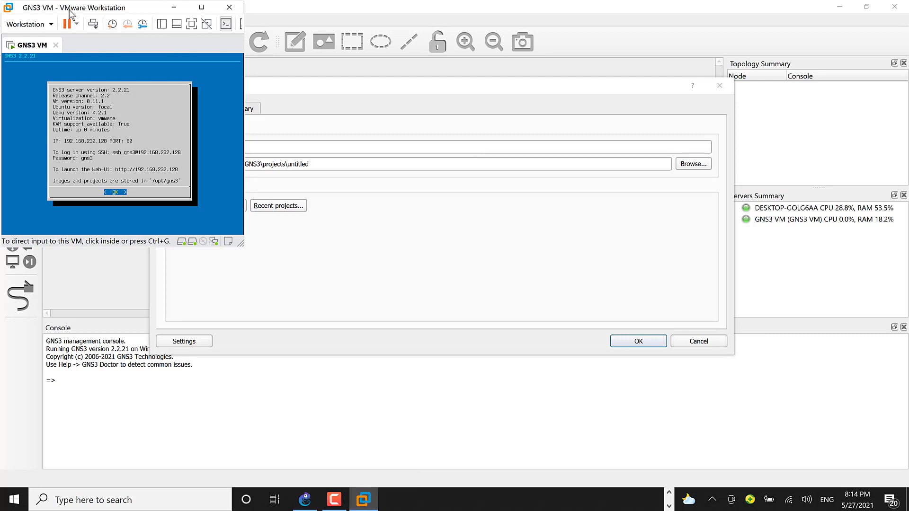
{"action": "left_click", "coordinate": [173, 7]}
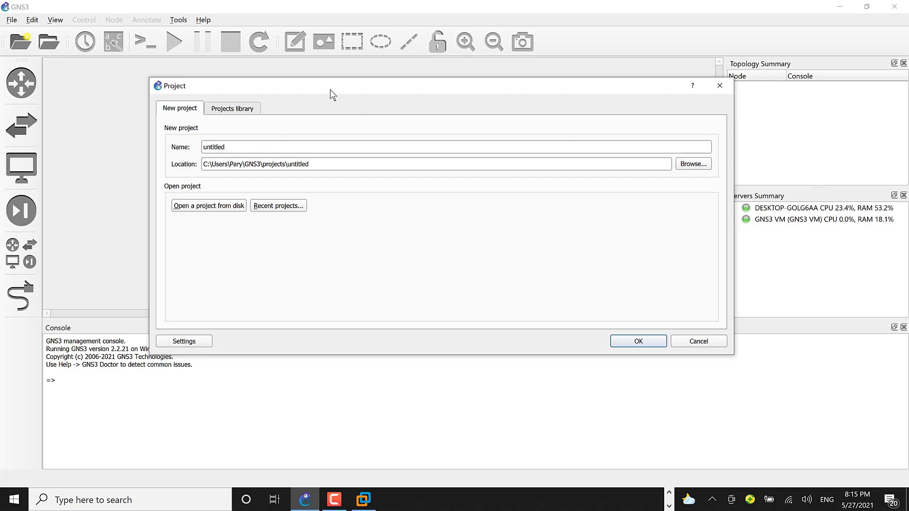
- Create a new project named Newproj in the default projects location
{"action": "left_click_drag", "start_coordinate": [332, 90], "coordinate": [317, 78]}
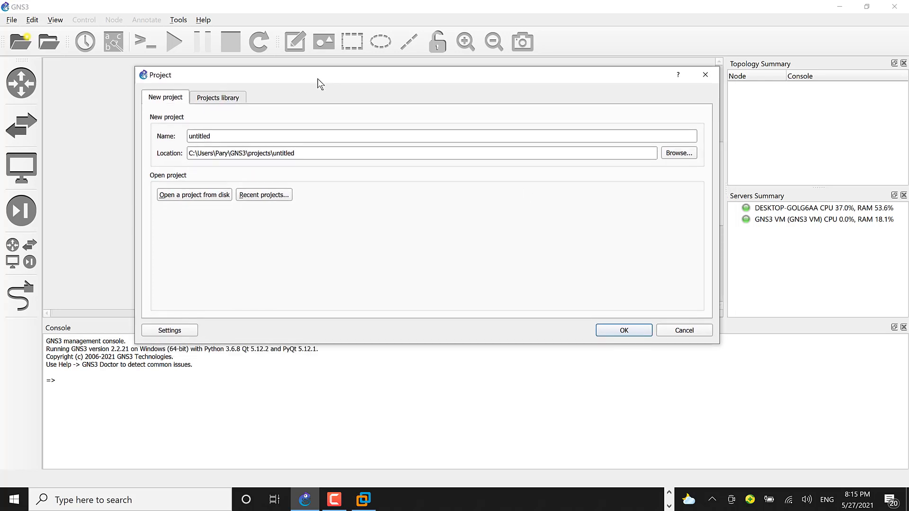
{"action": "left_click", "coordinate": [224, 137]}
{"action": "left_click_drag", "start_coordinate": [224, 137], "coordinate": [184, 141]}
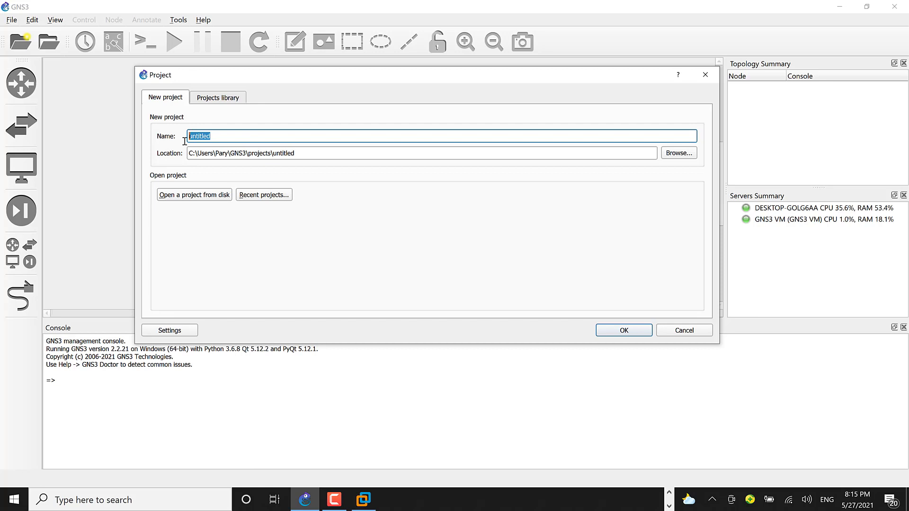
{"action": "type", "text": "Newproj"}
{"action": "left_click", "coordinate": [623, 331]}
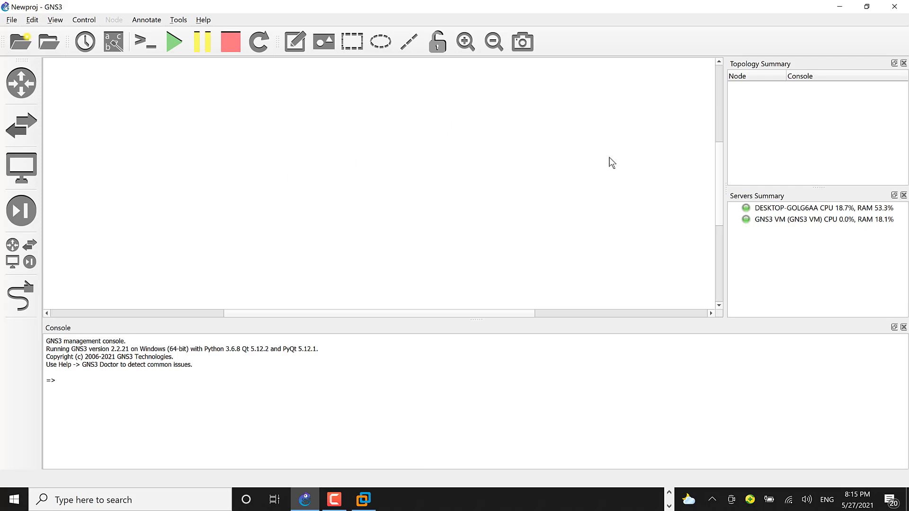
- Switch to the Windows network settings and locate the Local LB loopback adapter among the network connections
{"action": "left_click", "coordinate": [843, 9]}
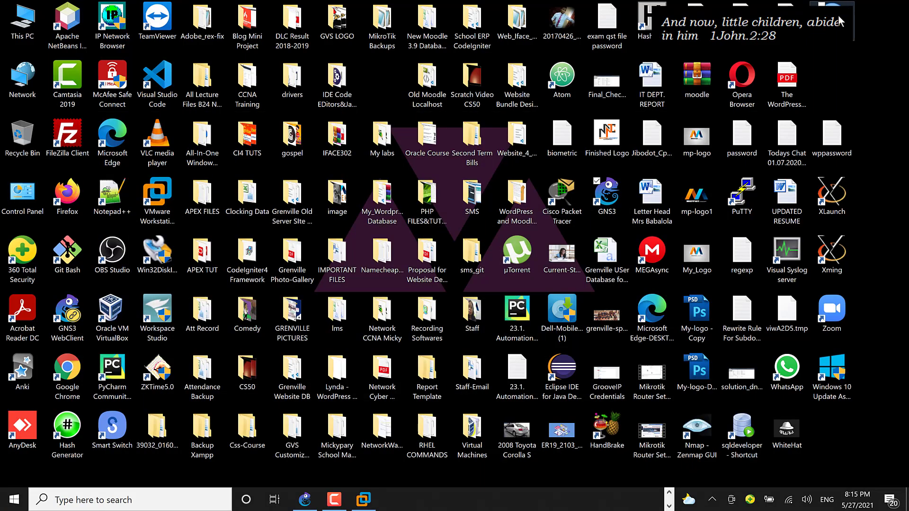
{"action": "right_click", "coordinate": [789, 505]}
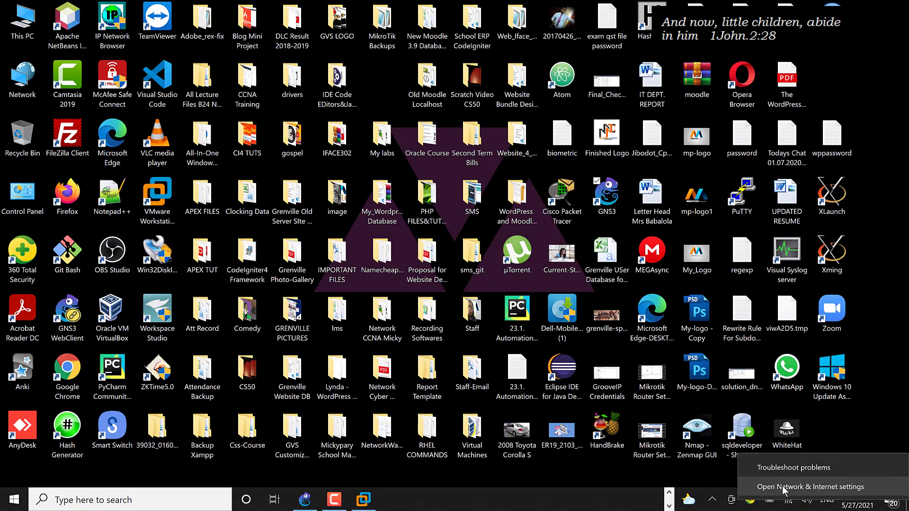
{"action": "left_click", "coordinate": [782, 487]}
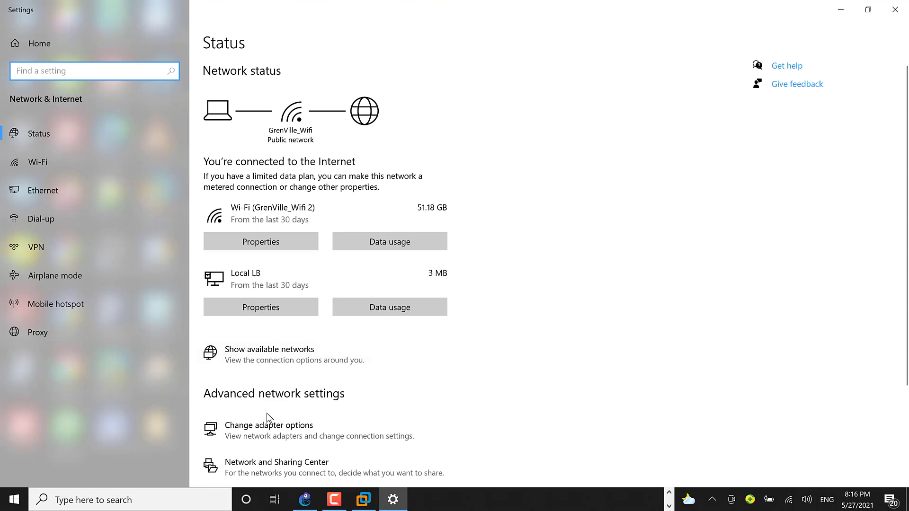
{"action": "left_click", "coordinate": [275, 431]}
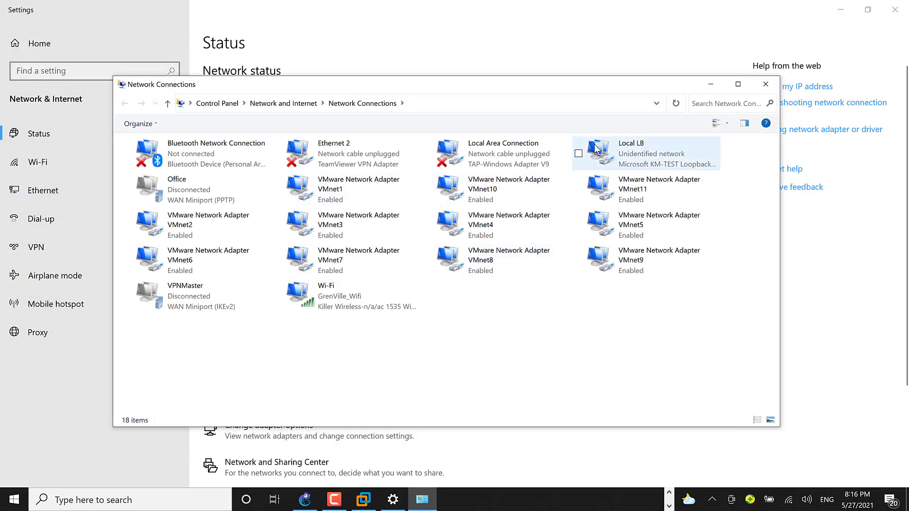
{"action": "left_click", "coordinate": [649, 156]}
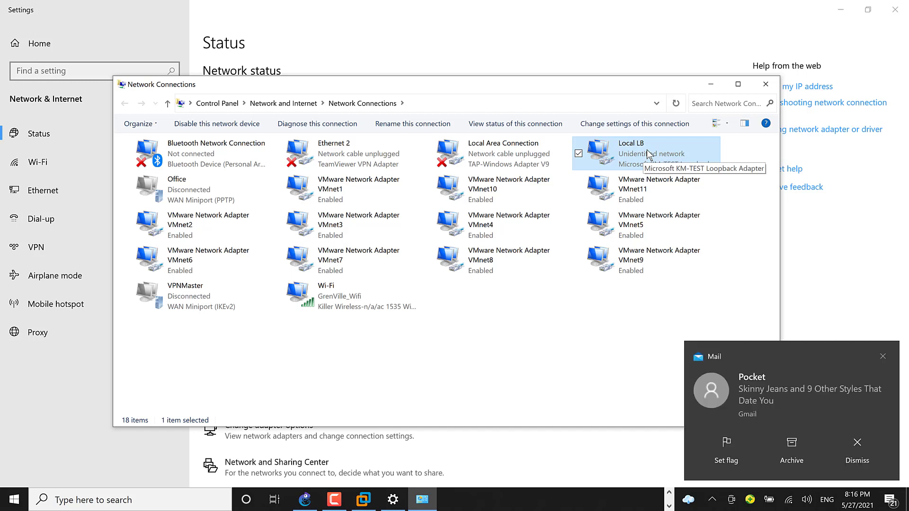
{"action": "left_click", "coordinate": [710, 84]}
{"action": "left_click", "coordinate": [842, 13]}
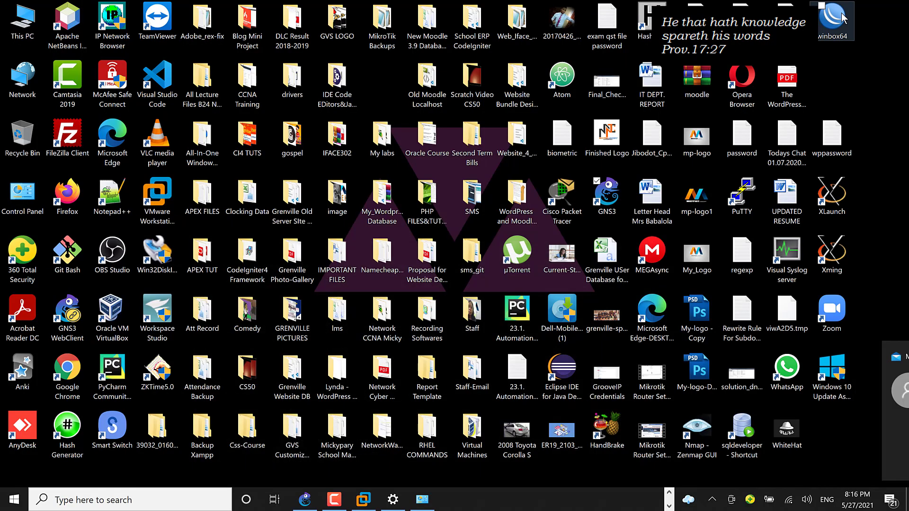
- Open Device Manager in Computer Management and find the Microsoft KM-TEST Loopback Adapter among the network adapters
{"action": "right_click", "coordinate": [28, 28]}
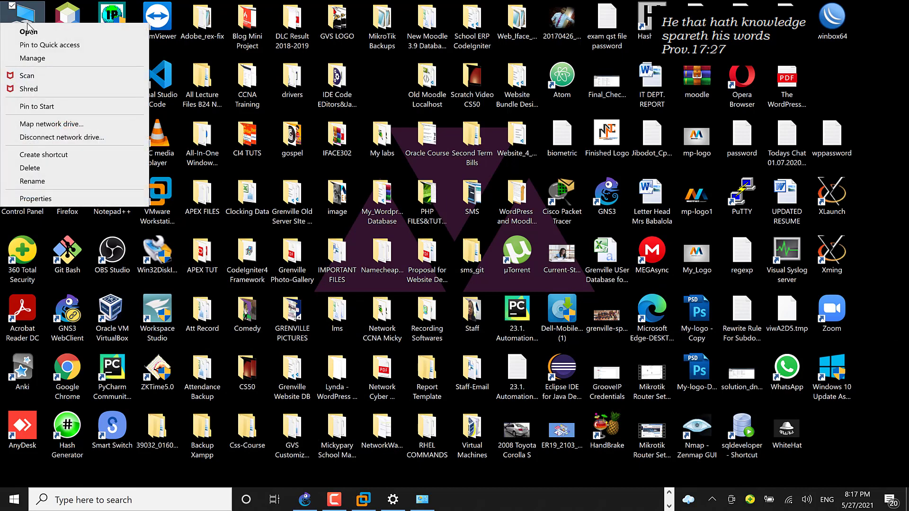
{"action": "left_click", "coordinate": [45, 61]}
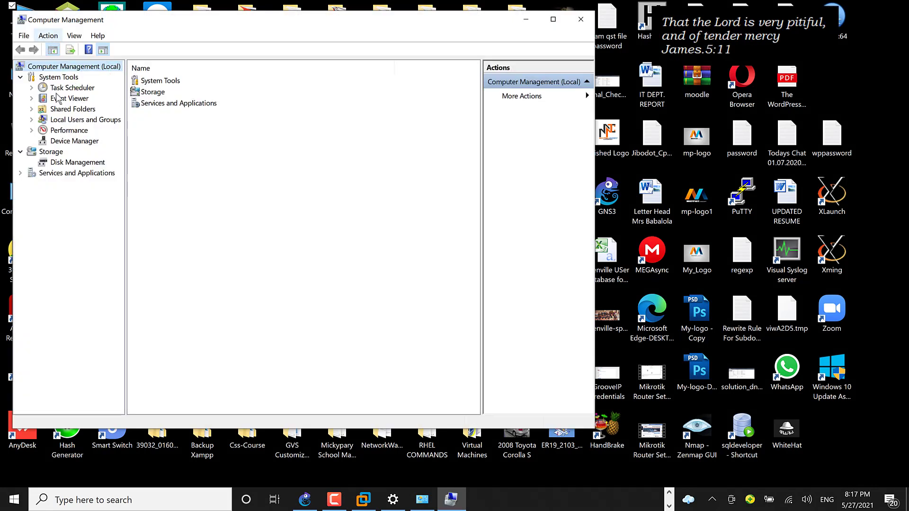
{"action": "left_click", "coordinate": [71, 141]}
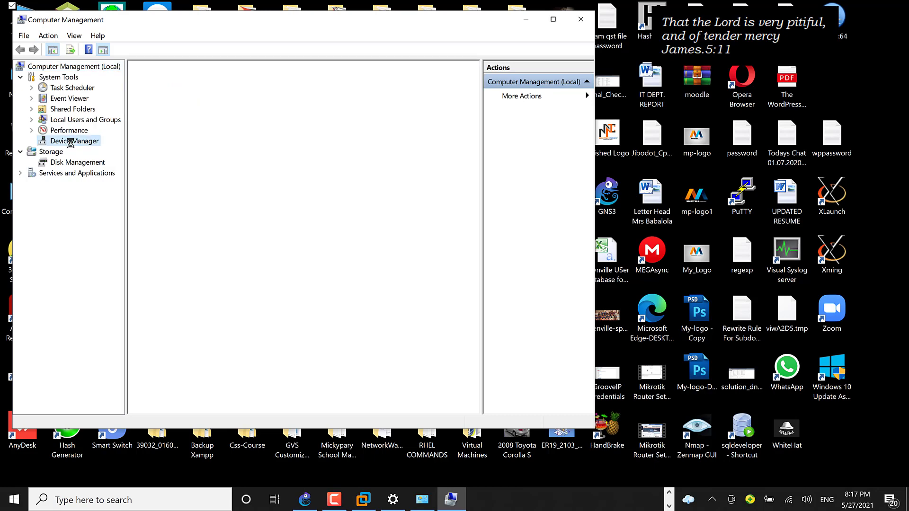
{"action": "left_click", "coordinate": [146, 206]}
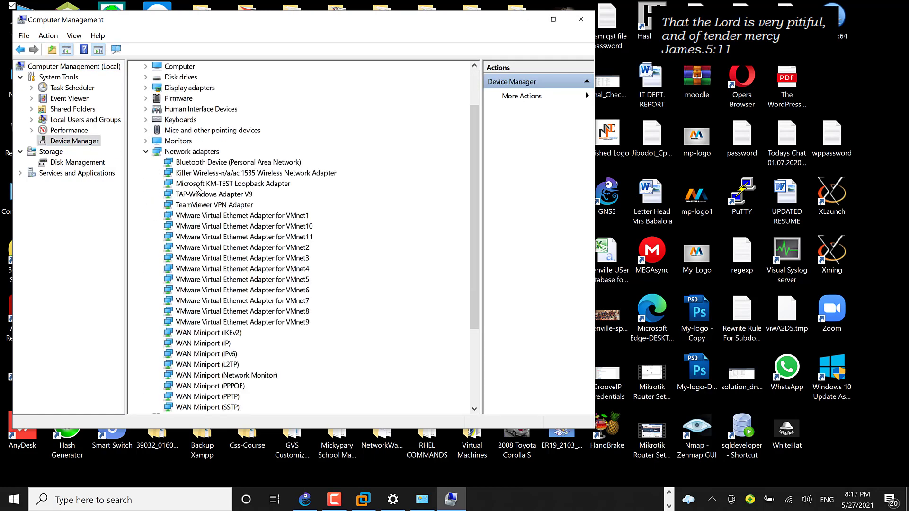
{"action": "left_click", "coordinate": [197, 186]}
{"action": "right_click", "coordinate": [198, 189]}
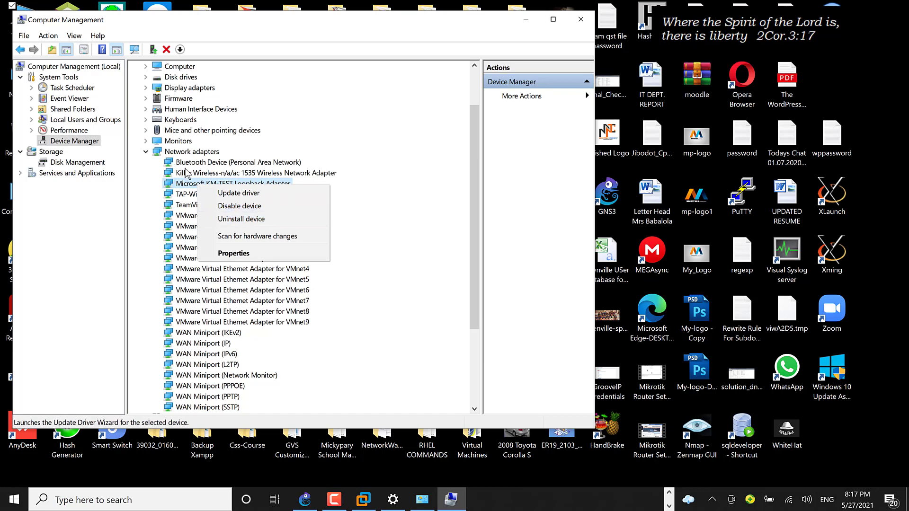
{"action": "left_click", "coordinate": [214, 164]}
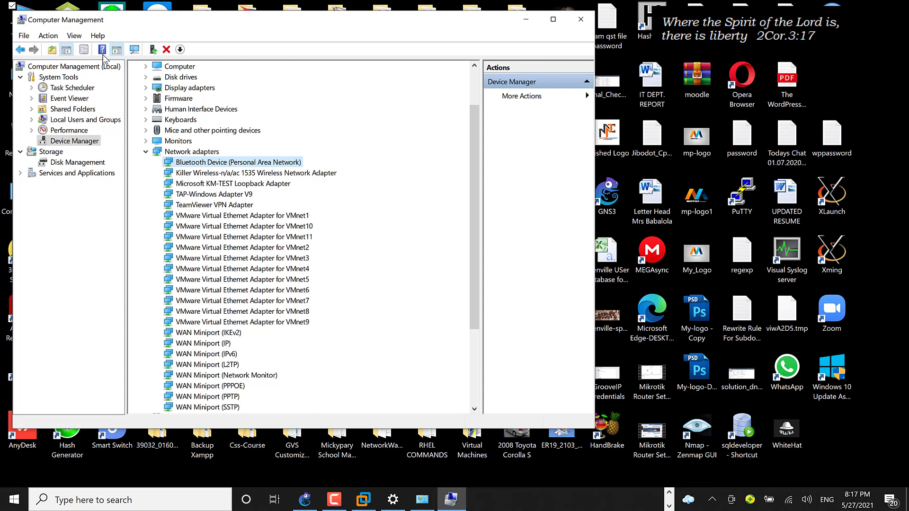
- Start adding legacy hardware by manual selection, choosing Network adapters as the hardware type
{"action": "left_click", "coordinate": [47, 36]}
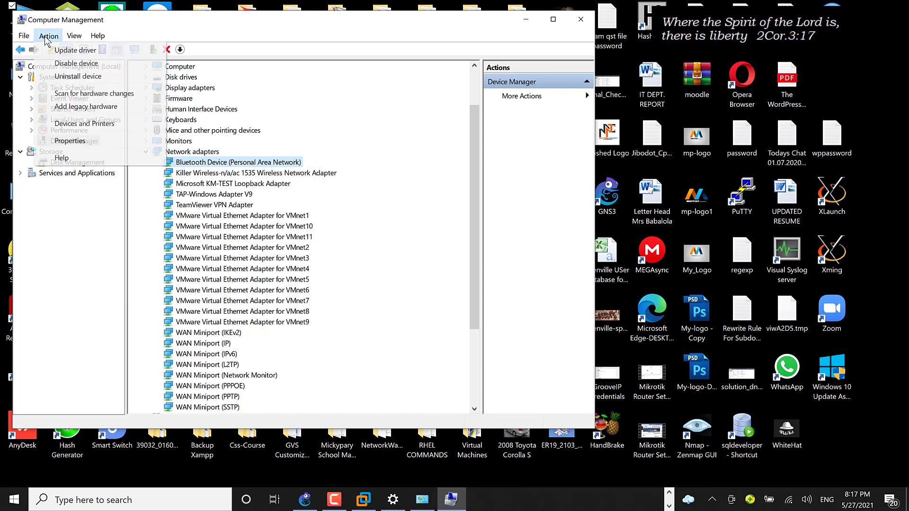
{"action": "left_click", "coordinate": [90, 109]}
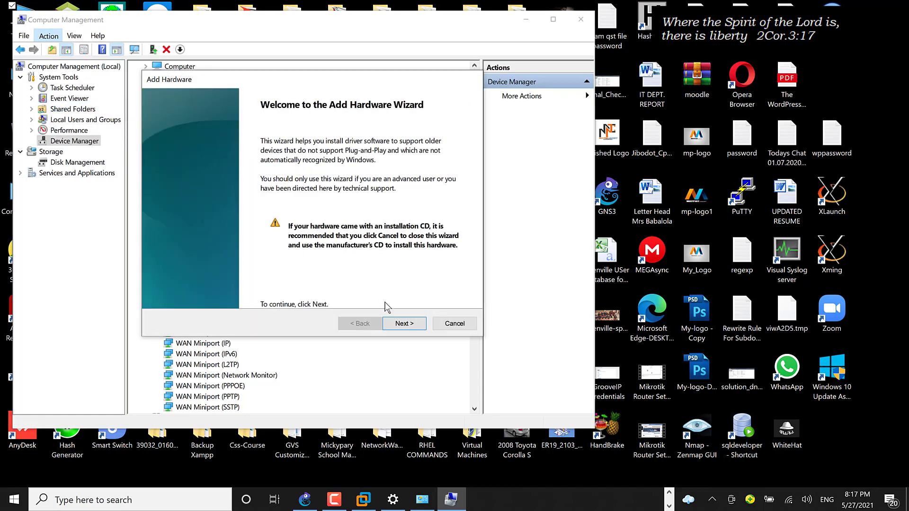
{"action": "left_click", "coordinate": [404, 324]}
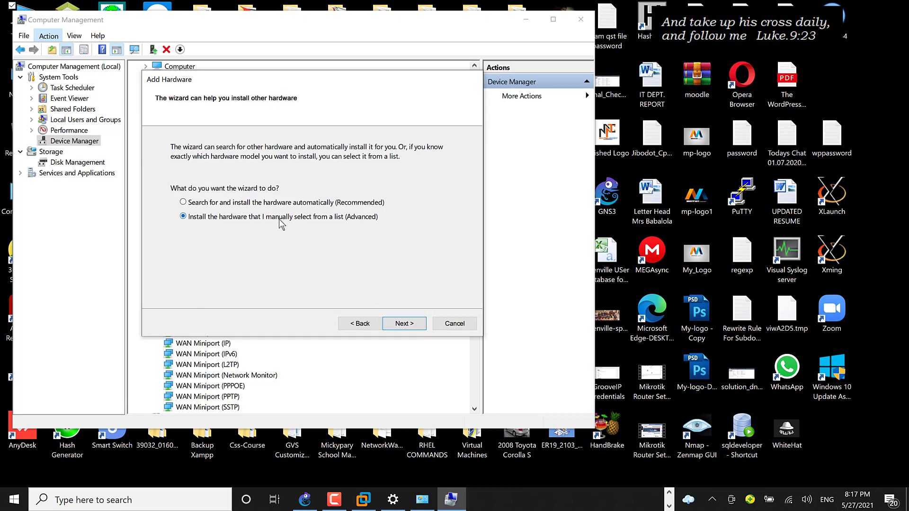
{"action": "left_click", "coordinate": [403, 324]}
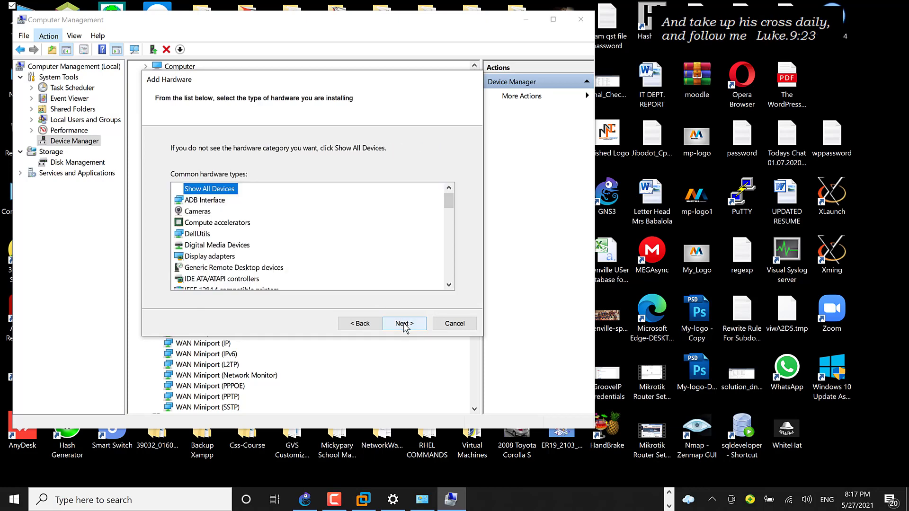
{"action": "left_click", "coordinate": [449, 284]}
{"action": "left_click", "coordinate": [449, 285]}
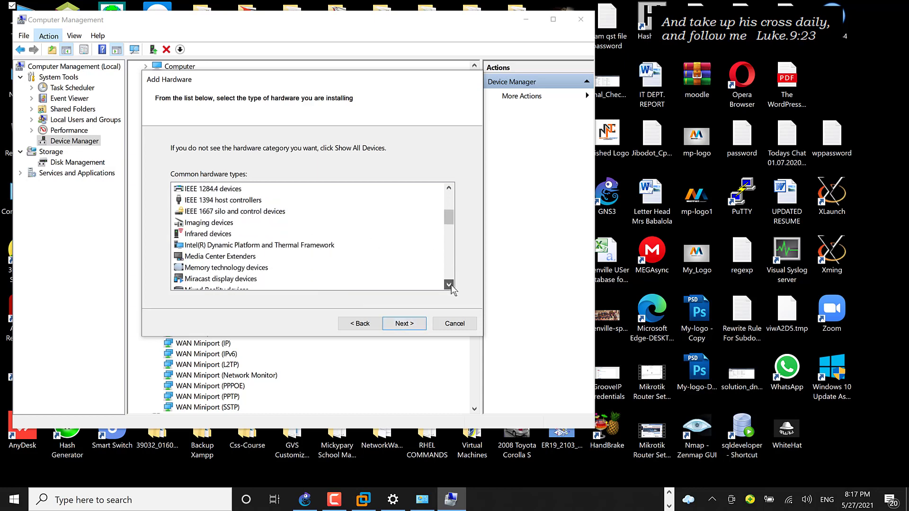
{"action": "left_click", "coordinate": [448, 284]}
{"action": "left_click", "coordinate": [449, 285]}
{"action": "left_click", "coordinate": [448, 284]}
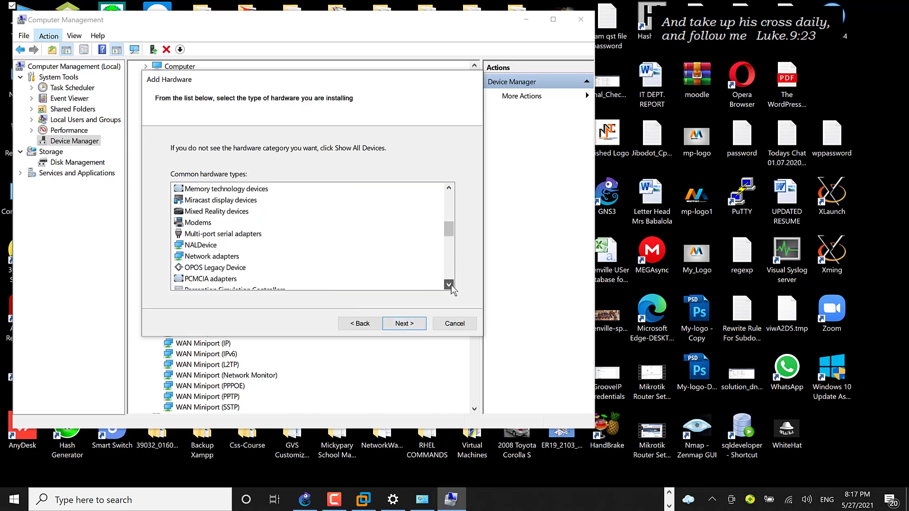
{"action": "left_click", "coordinate": [213, 258]}
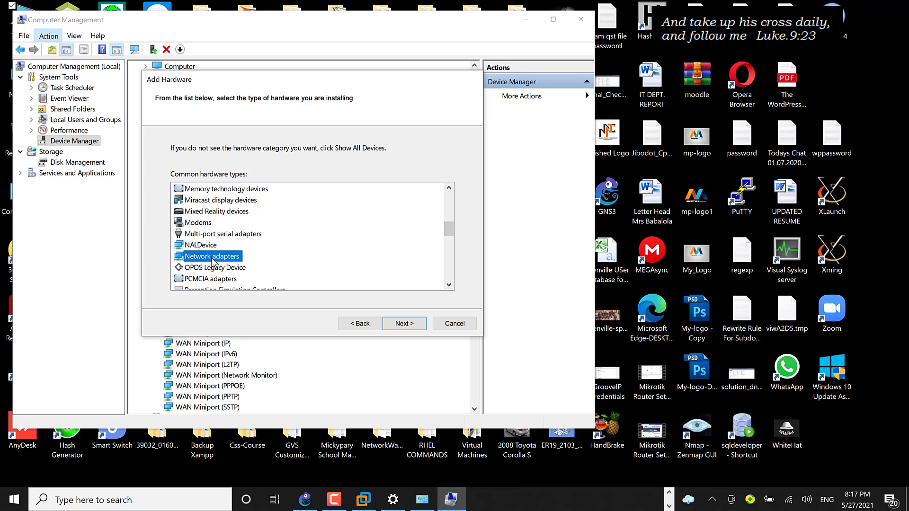
{"action": "left_click", "coordinate": [403, 323]}
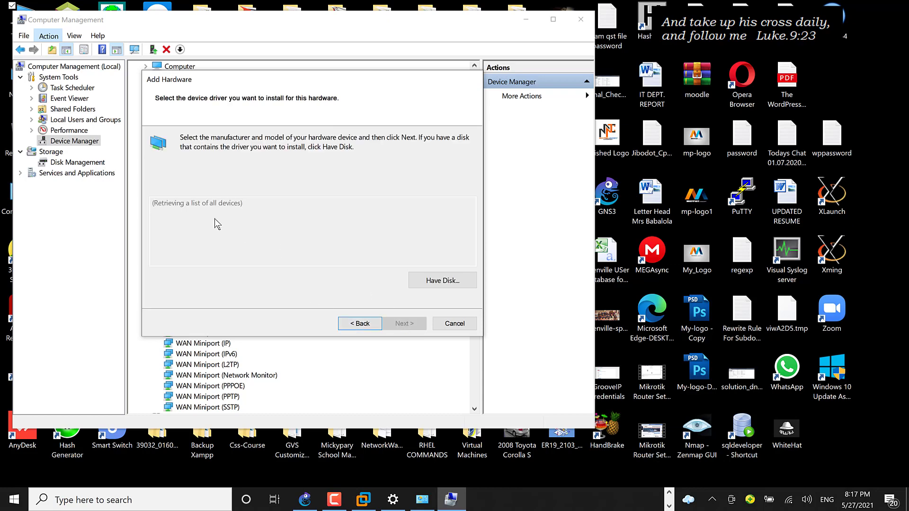
- Choose Microsoft as manufacturer and the Microsoft KM-TEST Loopback Adapter model, then cancel the hardware installation
{"action": "left_click", "coordinate": [260, 261]}
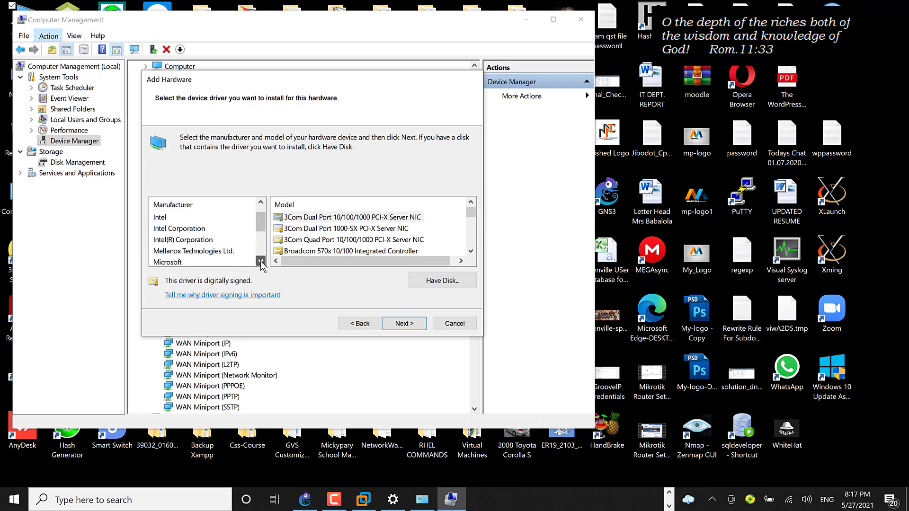
{"action": "left_click", "coordinate": [260, 261]}
{"action": "left_click", "coordinate": [172, 252]}
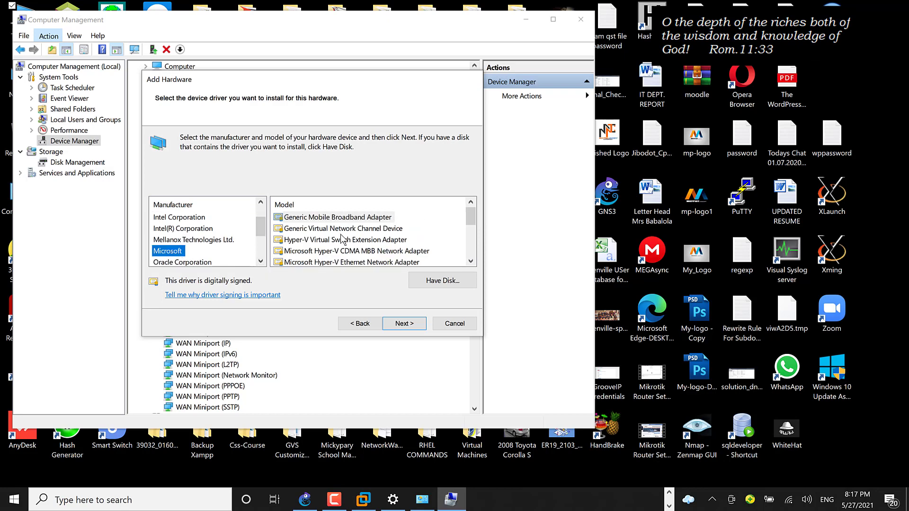
{"action": "left_click", "coordinate": [470, 261]}
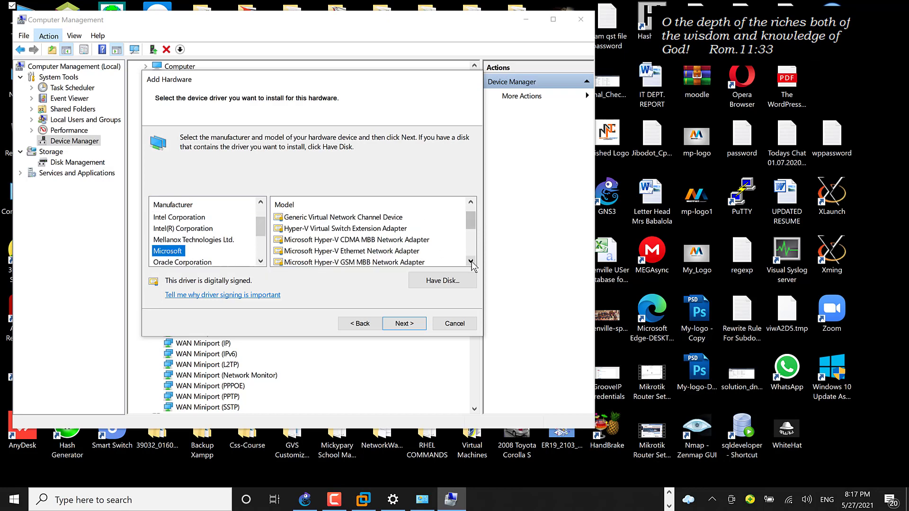
{"action": "left_click", "coordinate": [470, 261]}
{"action": "left_click", "coordinate": [470, 261]}
{"action": "left_click", "coordinate": [470, 261]}
{"action": "left_click", "coordinate": [470, 260]}
{"action": "left_click", "coordinate": [471, 260]}
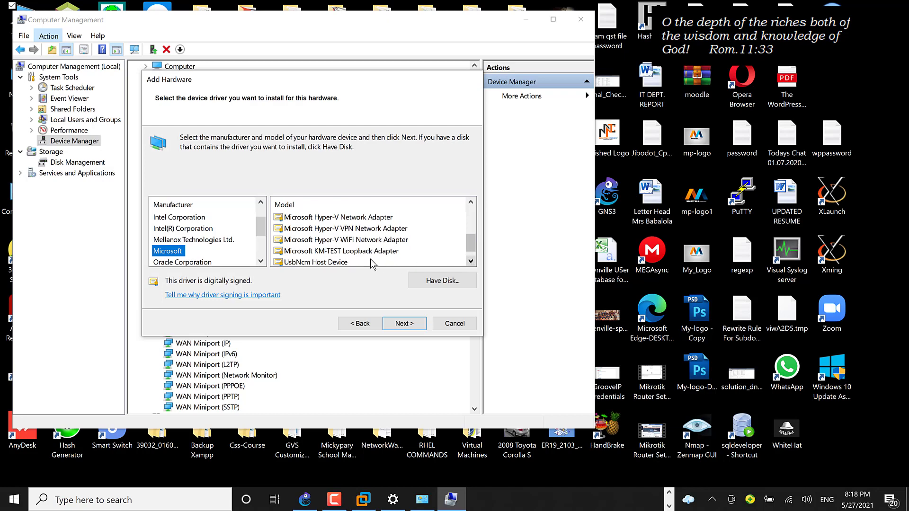
{"action": "left_click", "coordinate": [343, 251]}
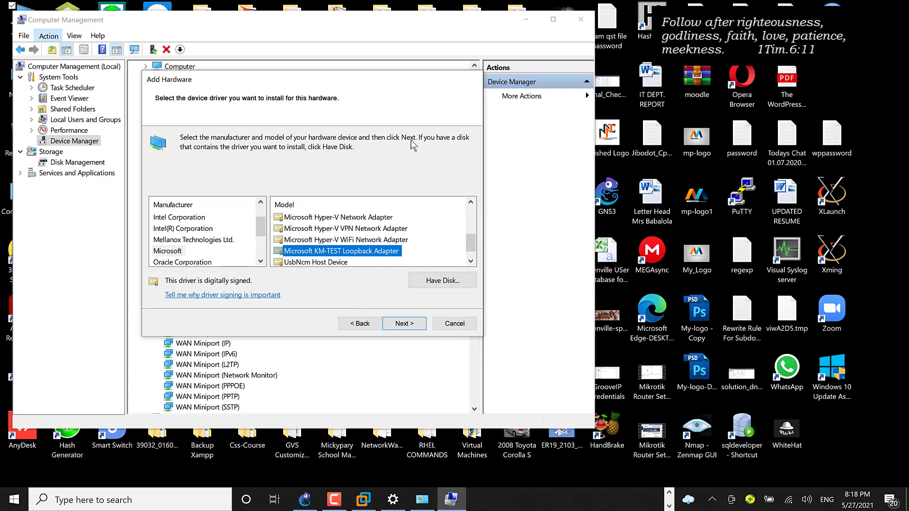
{"action": "left_click", "coordinate": [454, 325]}
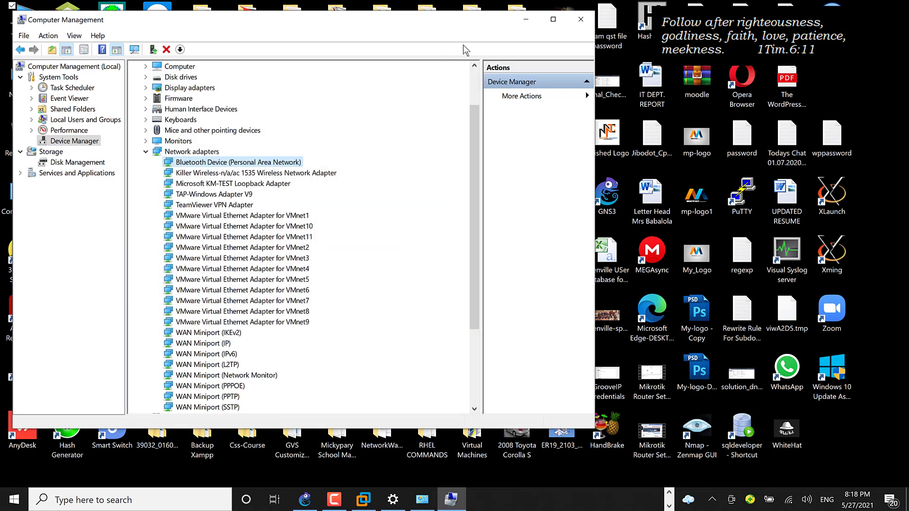
- Close Computer Management and return to Network Connections to examine the Local Area Connection adapter
{"action": "left_click", "coordinate": [581, 19]}
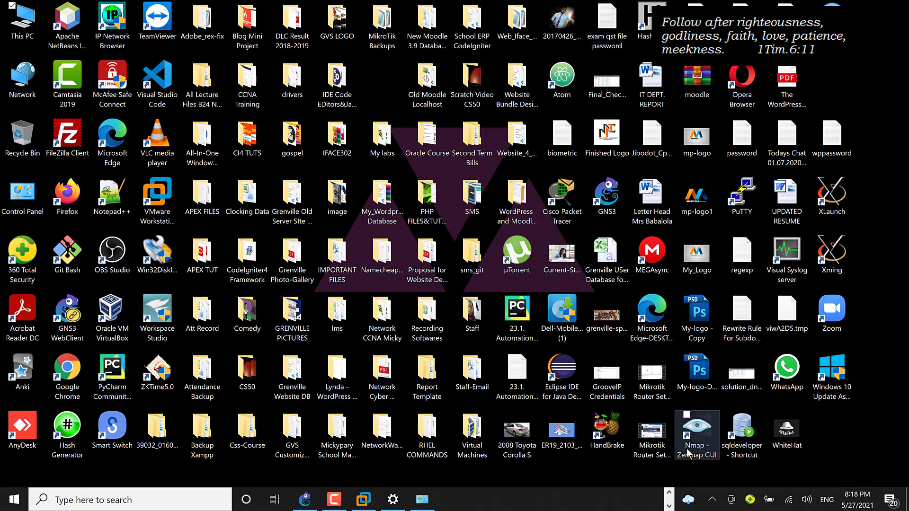
{"action": "left_click", "coordinate": [423, 500]}
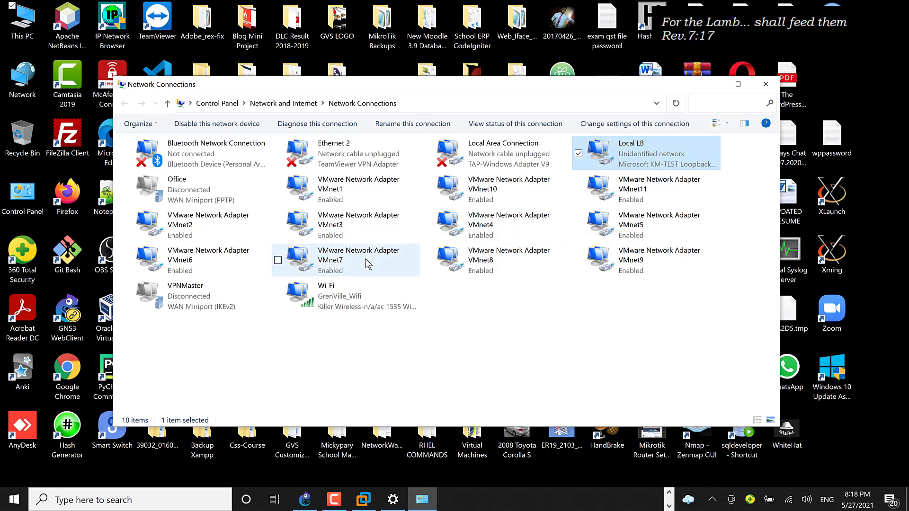
{"action": "left_click", "coordinate": [500, 160]}
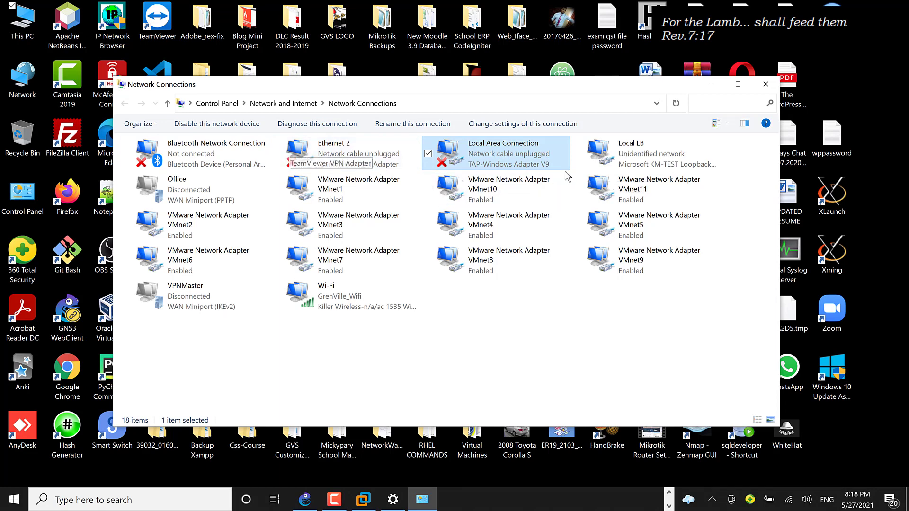
- Share the Wi-Fi adapter's Internet connection with Local LB as the home networking connection, and refresh the connections list
{"action": "left_click", "coordinate": [345, 301]}
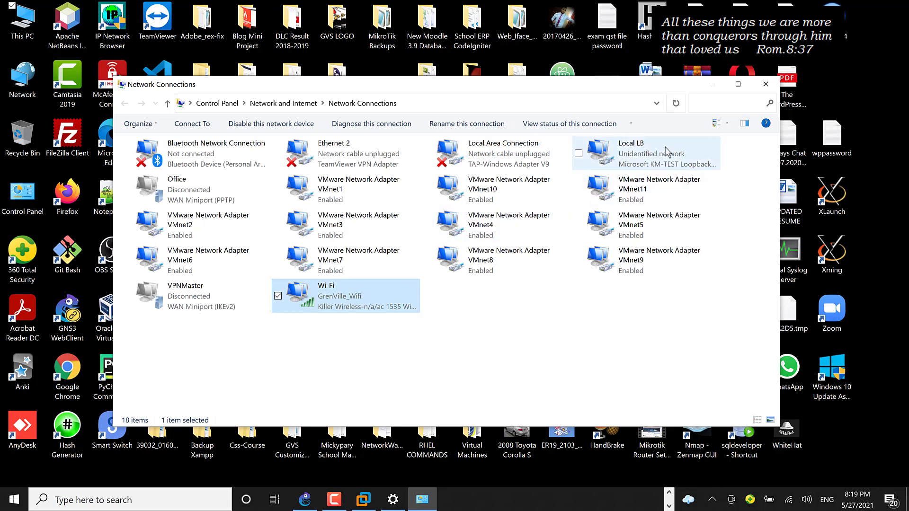
{"action": "left_click", "coordinate": [642, 157]}
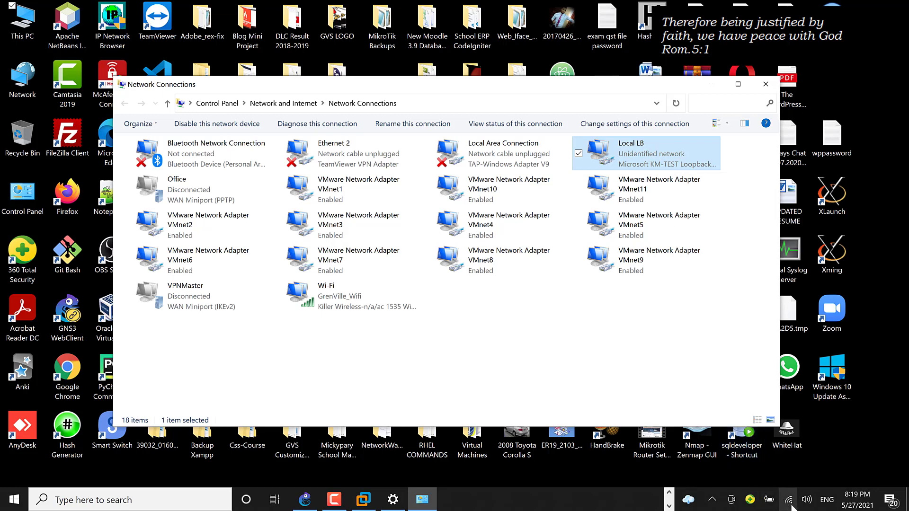
{"action": "mouse_move", "coordinate": [792, 506]}
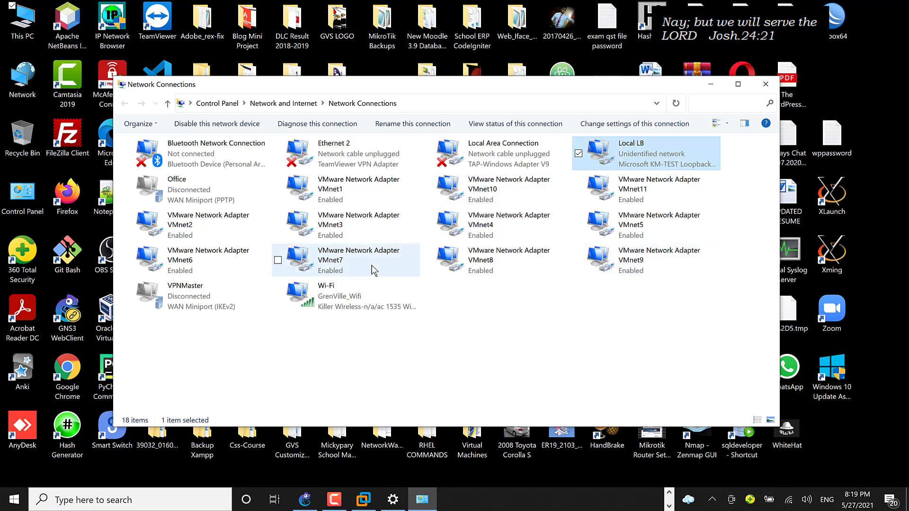
{"action": "right_click", "coordinate": [321, 296]}
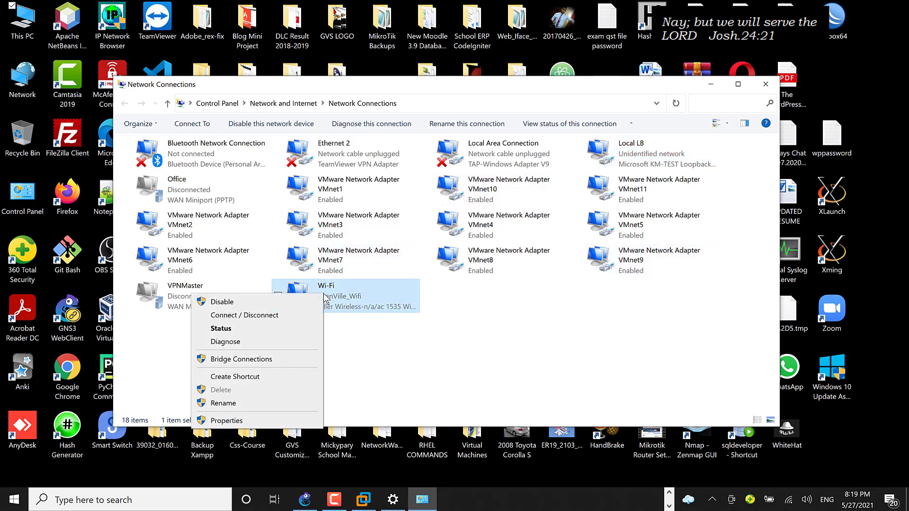
{"action": "left_click", "coordinate": [228, 422]}
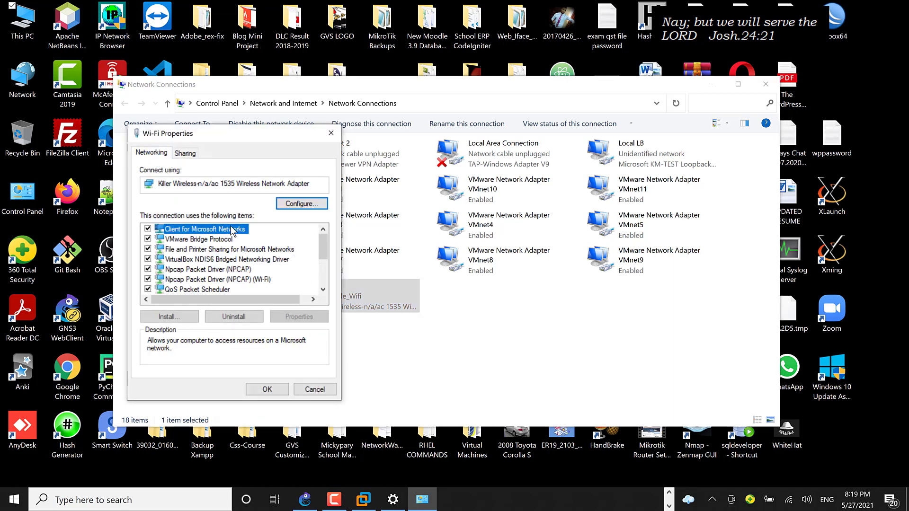
{"action": "left_click", "coordinate": [185, 154]}
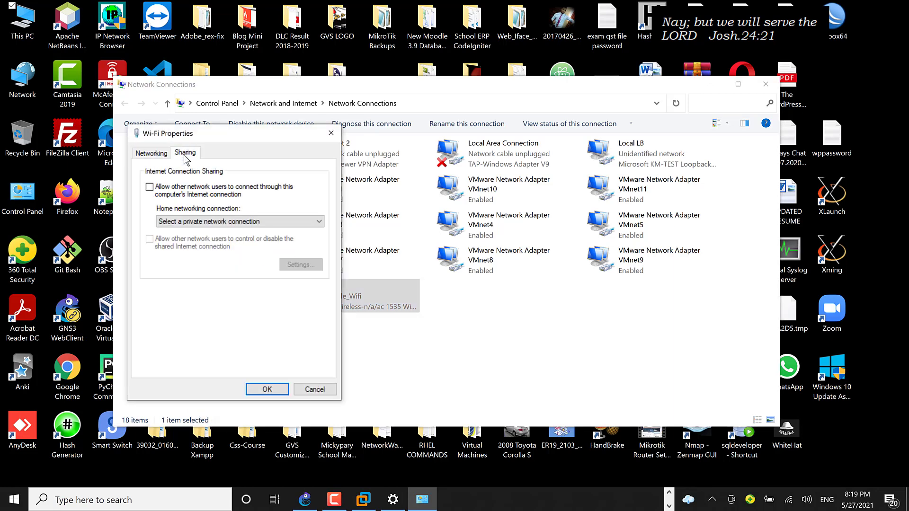
{"action": "left_click", "coordinate": [150, 188]}
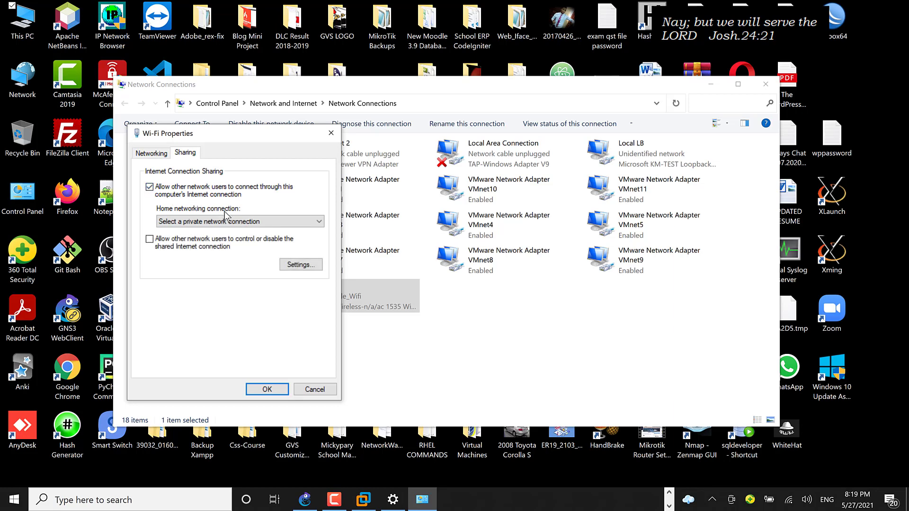
{"action": "left_click", "coordinate": [205, 222]}
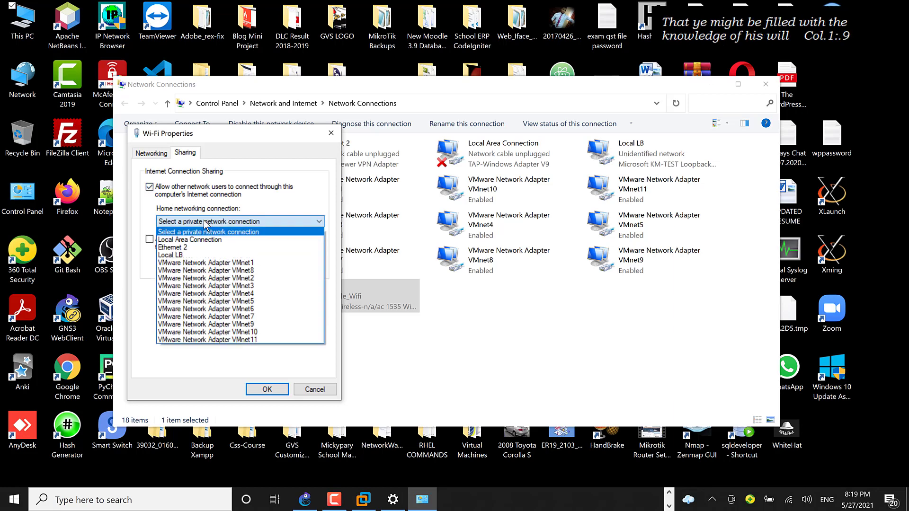
{"action": "left_click", "coordinate": [175, 254]}
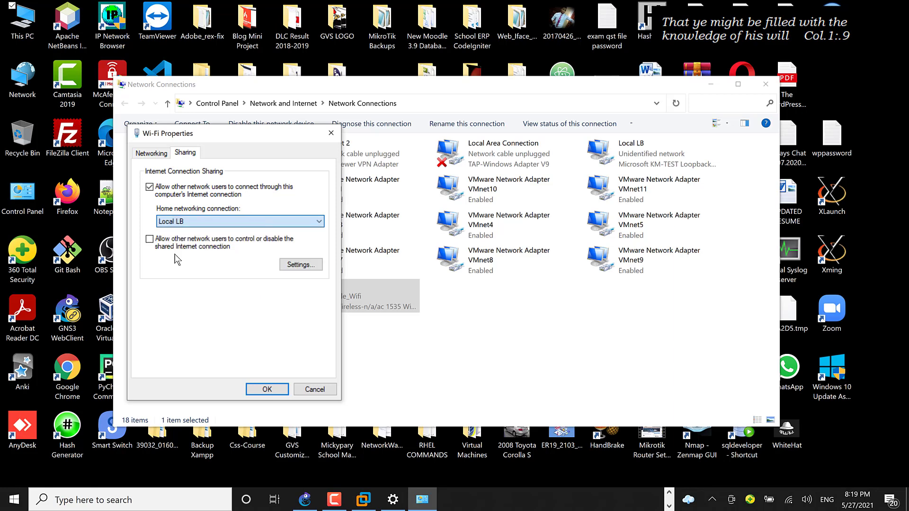
{"action": "left_click", "coordinate": [268, 390]}
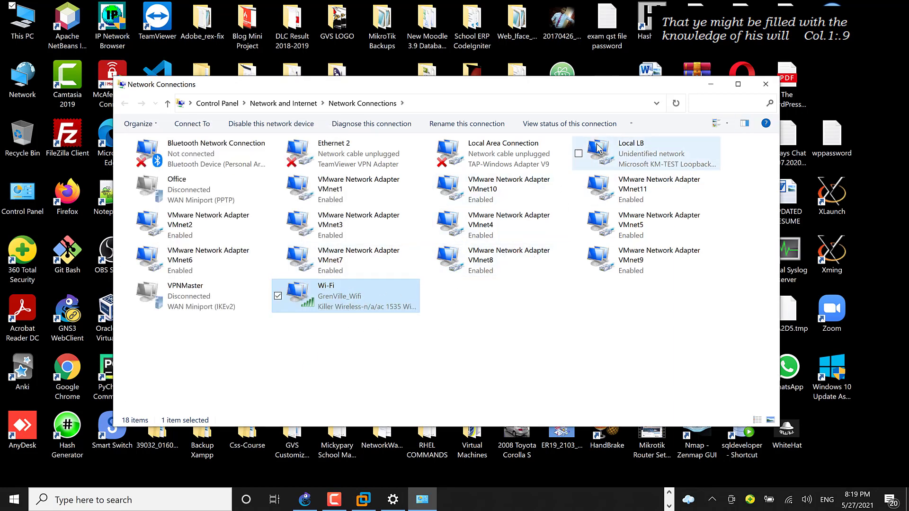
{"action": "left_click", "coordinate": [676, 105]}
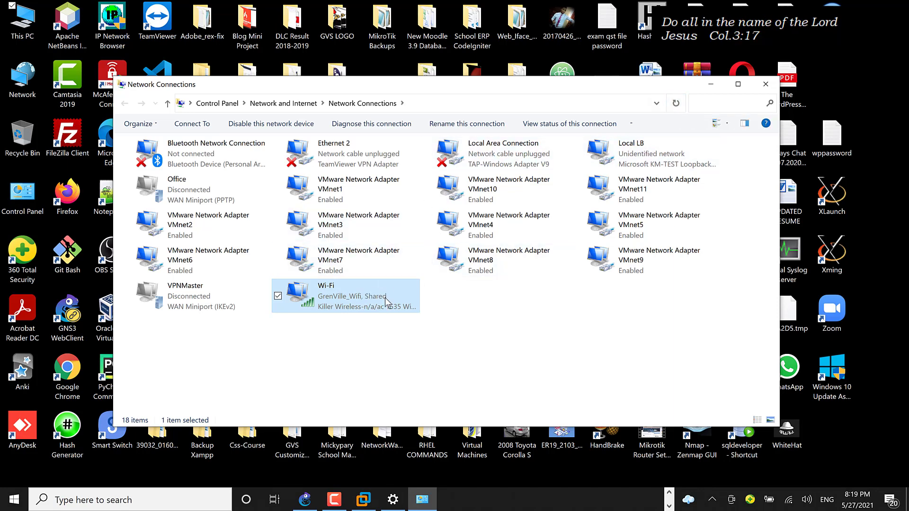
- Open the Local LB adapter's status and examine its network connection details
{"action": "double_click", "coordinate": [632, 154]}
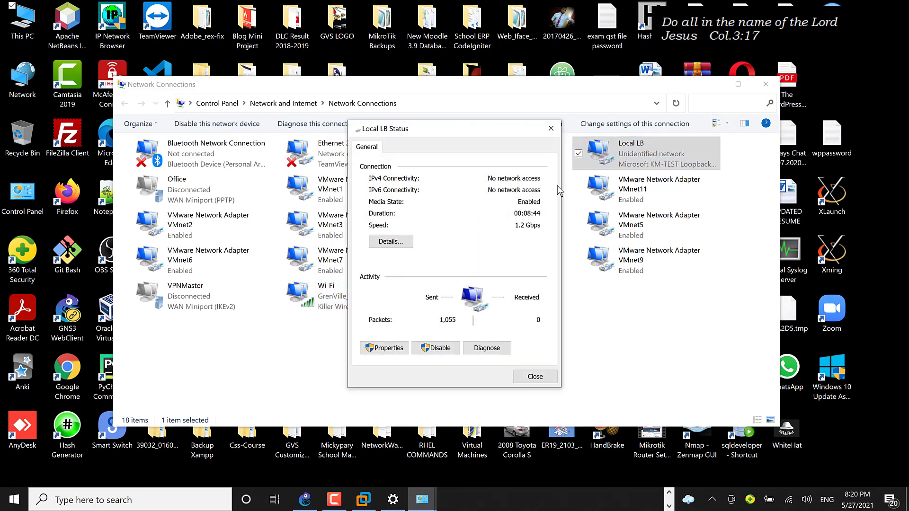
{"action": "left_click", "coordinate": [395, 243]}
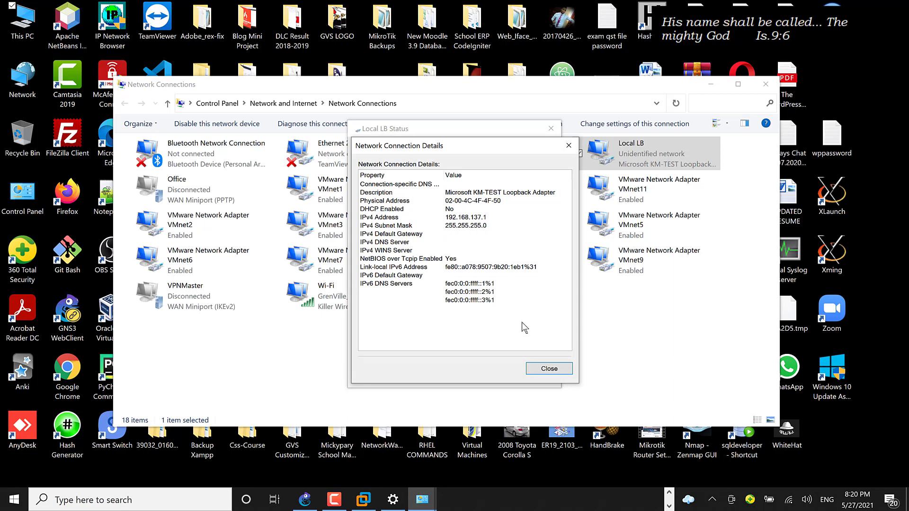
{"action": "left_click", "coordinate": [548, 370]}
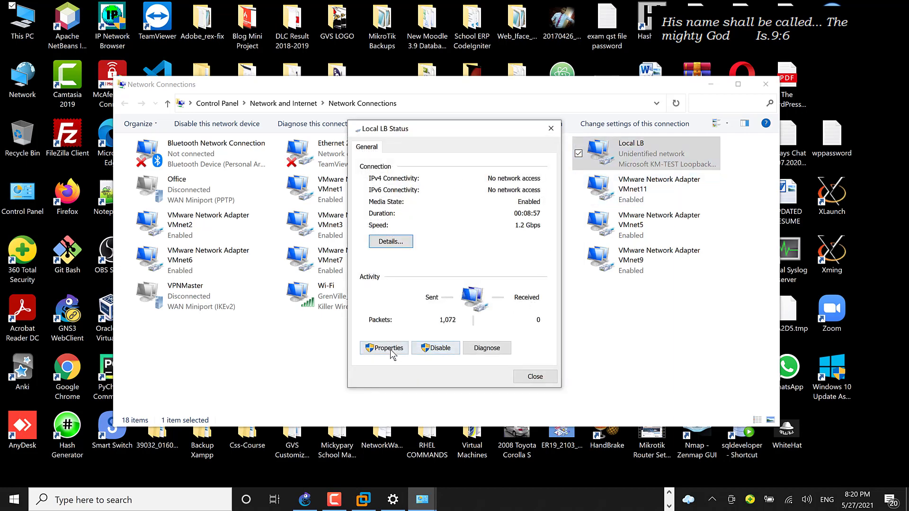
- Examine Local LB's Internet Protocol Version 4 properties, then accept them and close the adapter's status
{"action": "left_click", "coordinate": [388, 348]}
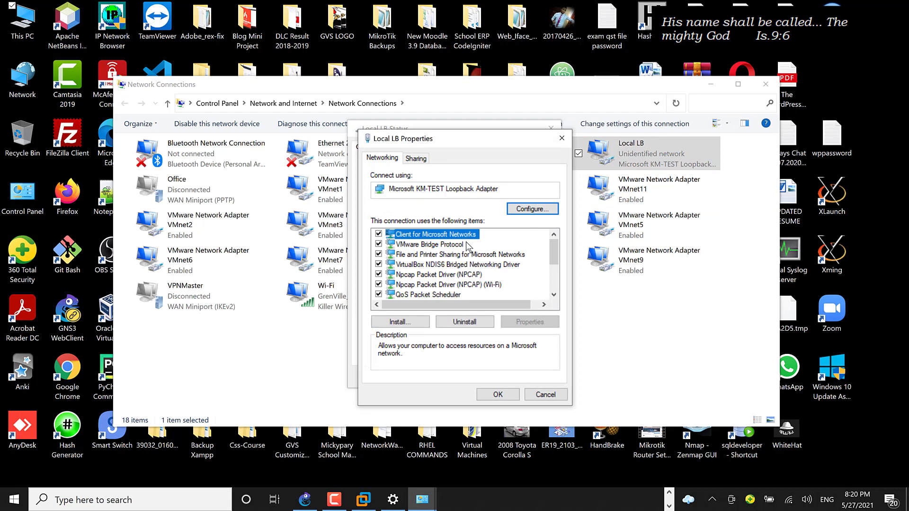
{"action": "left_click", "coordinate": [553, 294]}
{"action": "left_click", "coordinate": [553, 294]}
{"action": "double_click", "coordinate": [468, 285]}
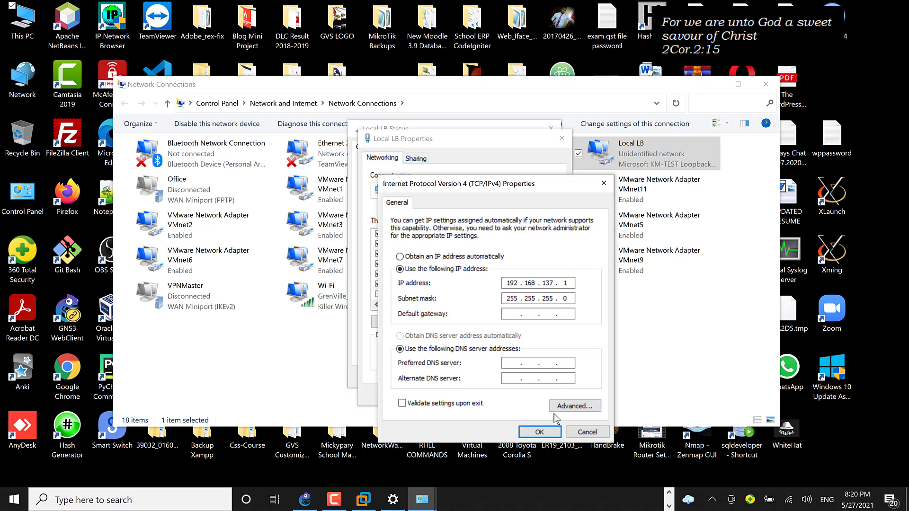
{"action": "left_click", "coordinate": [538, 432]}
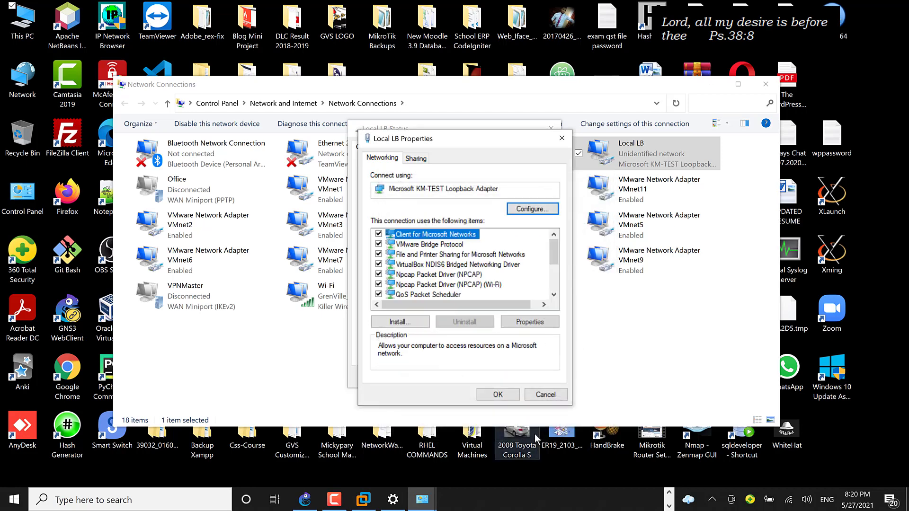
{"action": "left_click", "coordinate": [506, 395]}
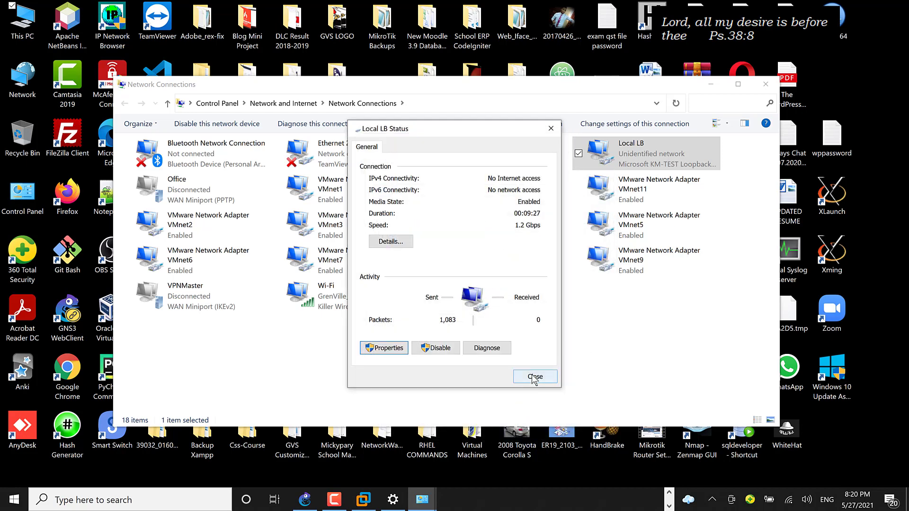
{"action": "left_click", "coordinate": [533, 378]}
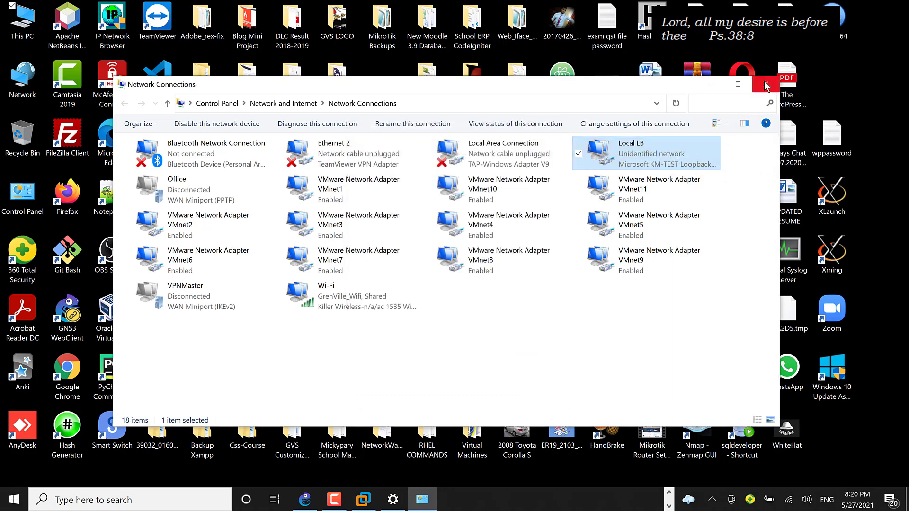
- Close the Network Connections and Settings windows and switch to GNS3
{"action": "left_click", "coordinate": [767, 87]}
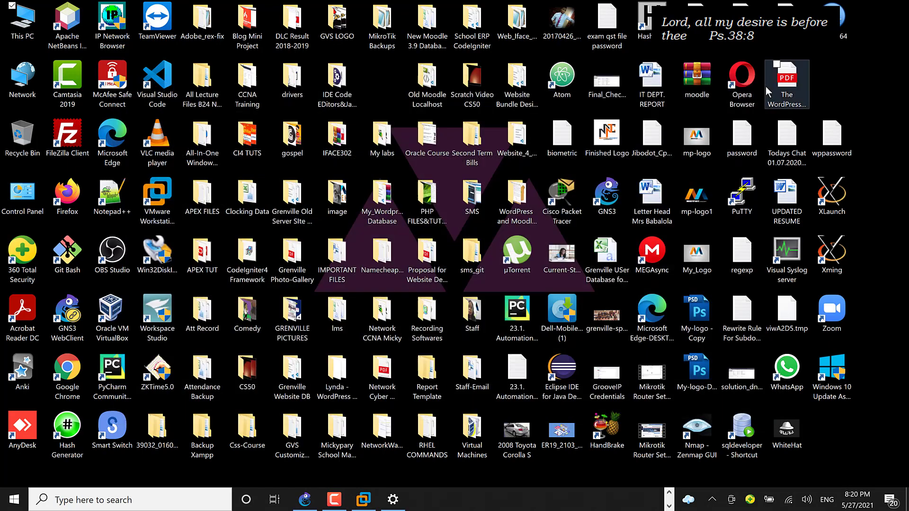
{"action": "left_click", "coordinate": [392, 499]}
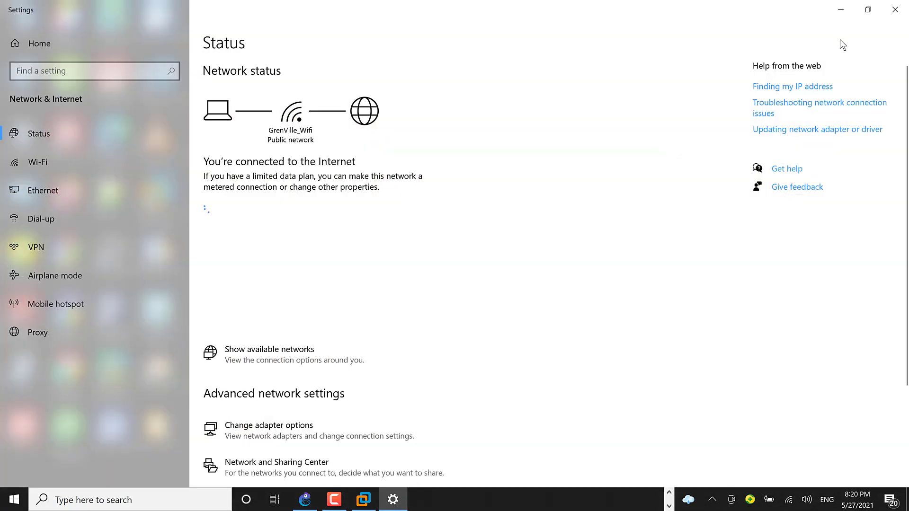
{"action": "left_click", "coordinate": [895, 10]}
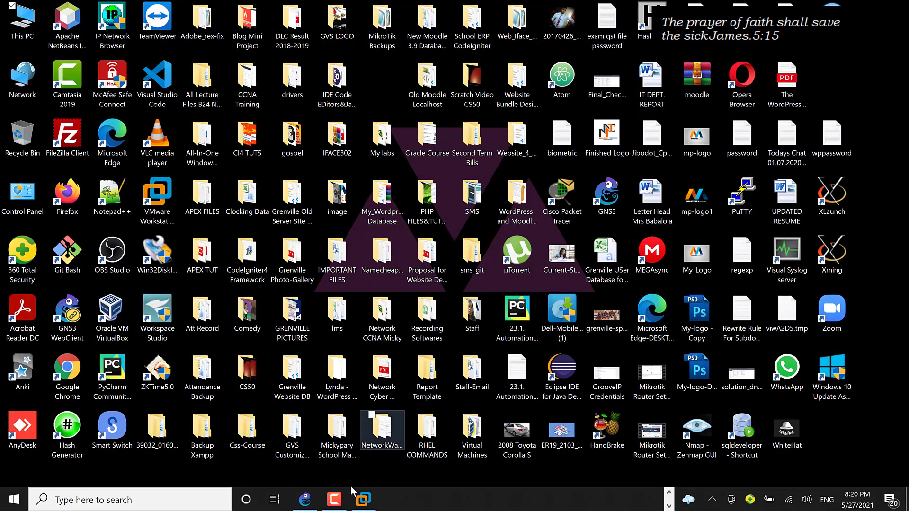
{"action": "left_click", "coordinate": [305, 499]}
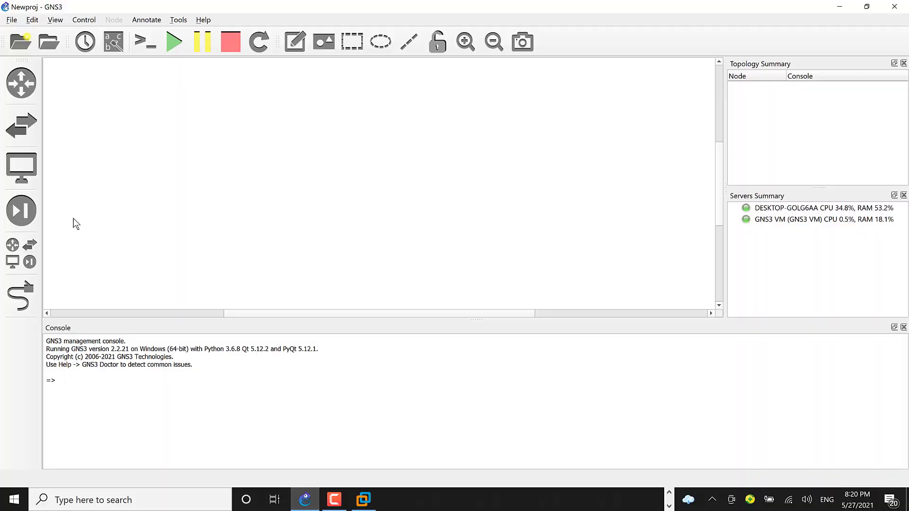
- Add a c3725 router and a Cloud node to the topology, hosting the cloud on the DESKTOP-GOLG6AA server
{"action": "left_click", "coordinate": [19, 91]}
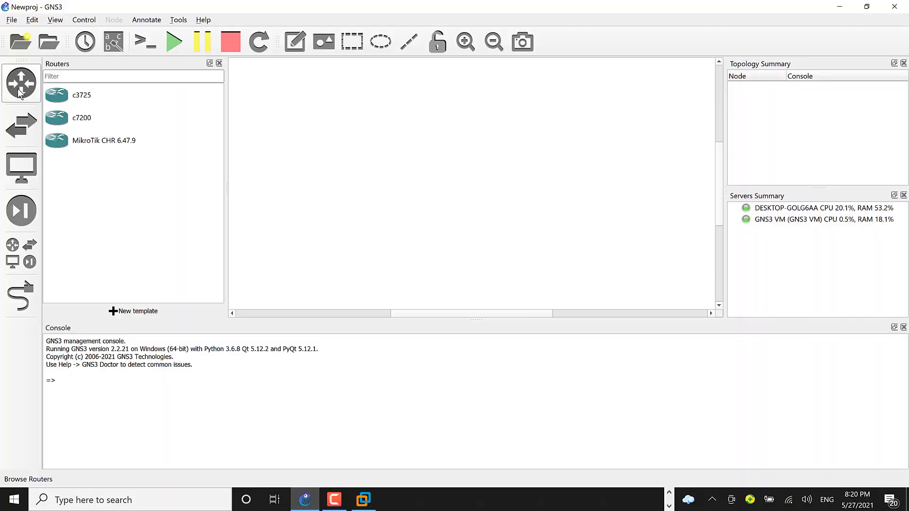
{"action": "left_click_drag", "start_coordinate": [83, 95], "coordinate": [385, 175]}
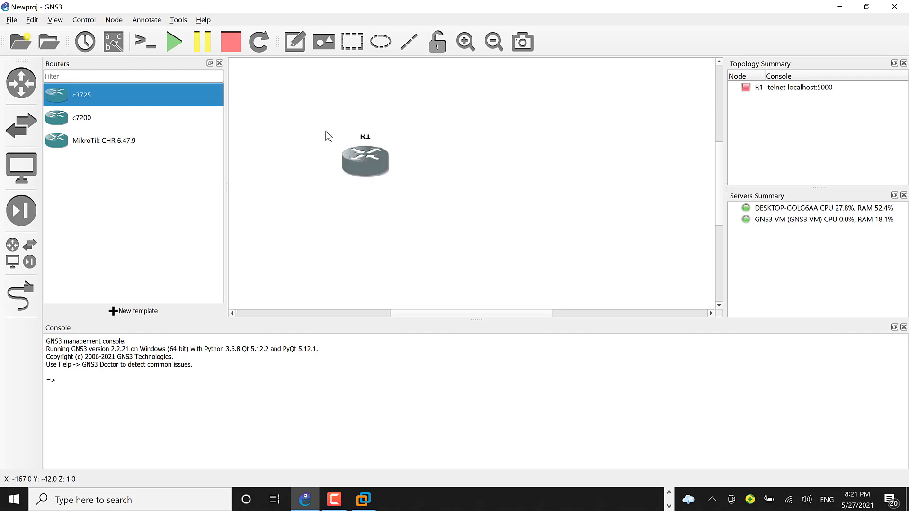
{"action": "left_click", "coordinate": [15, 255]}
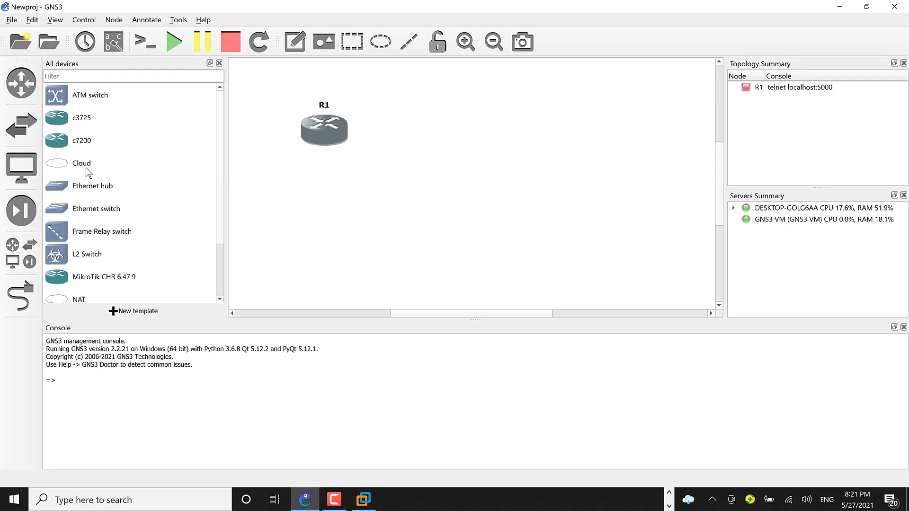
{"action": "left_click_drag", "start_coordinate": [87, 172], "coordinate": [557, 162]}
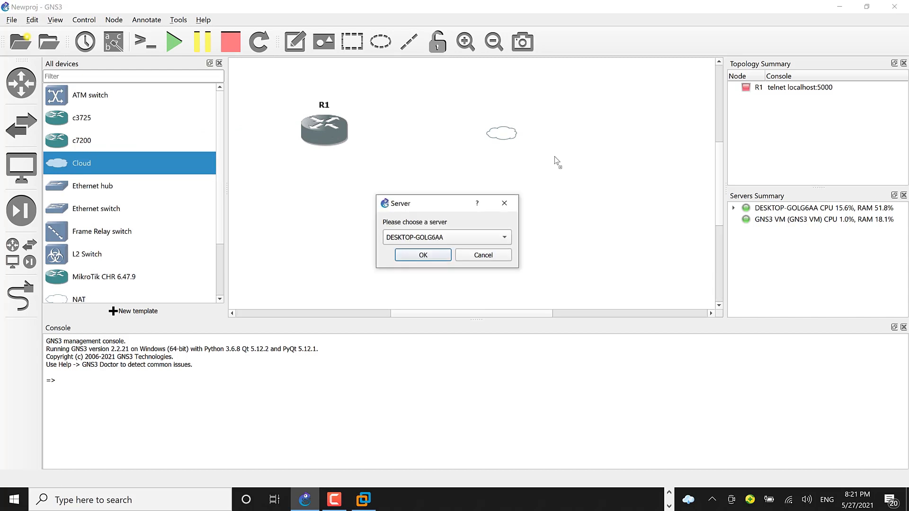
{"action": "left_click", "coordinate": [421, 242]}
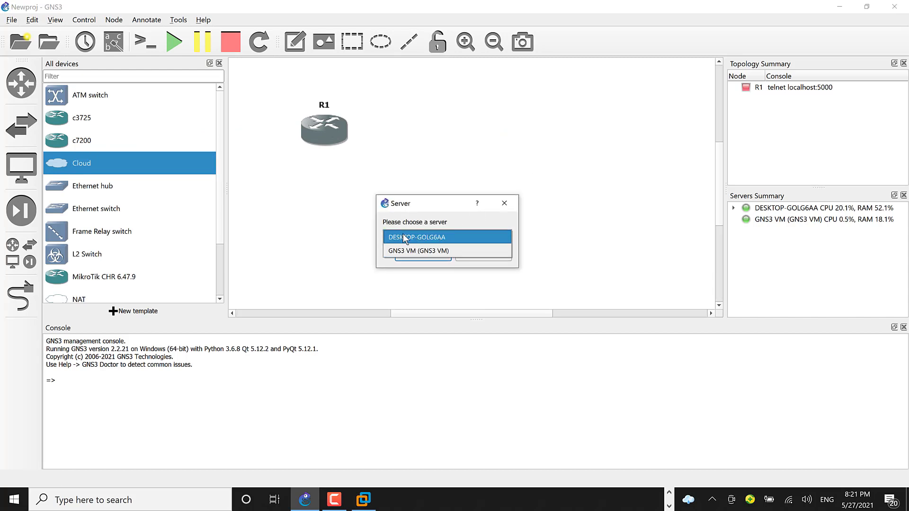
{"action": "left_click", "coordinate": [403, 238]}
{"action": "left_click", "coordinate": [430, 256]}
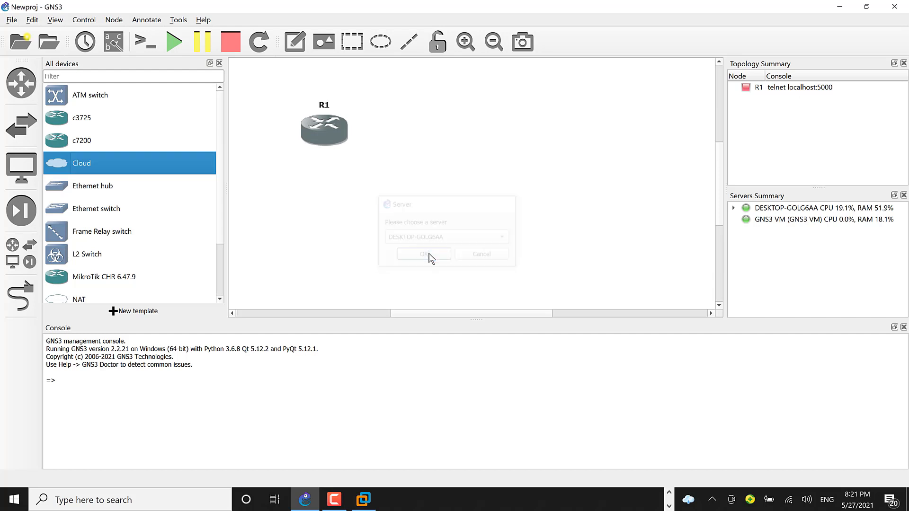
- Hide the device list and move the Cloud1 node level with router R1 in the topology
{"action": "left_click", "coordinate": [21, 83]}
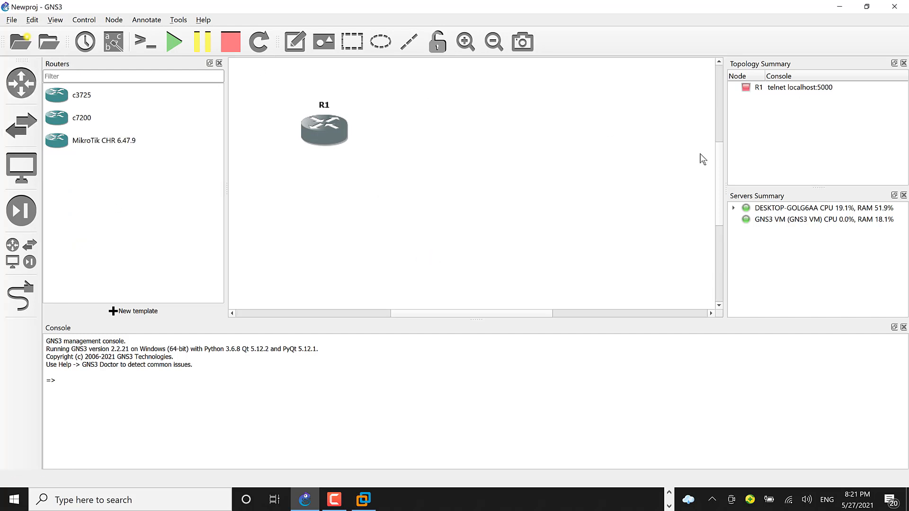
{"action": "left_click", "coordinate": [787, 208]}
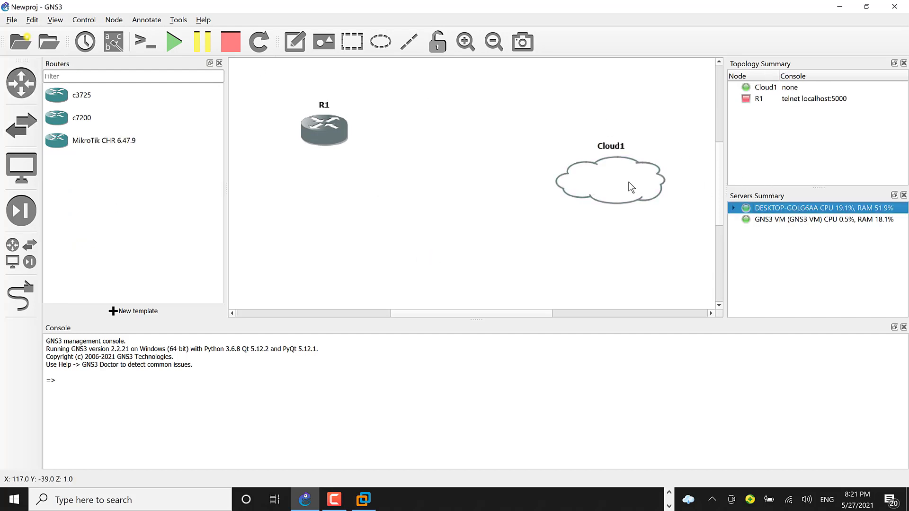
{"action": "left_click_drag", "start_coordinate": [631, 187], "coordinate": [560, 135]}
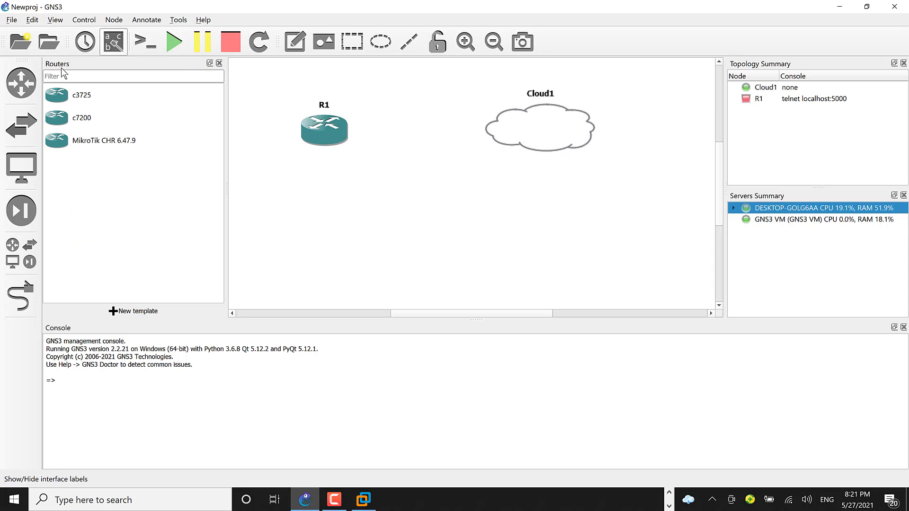
{"action": "left_click", "coordinate": [20, 89]}
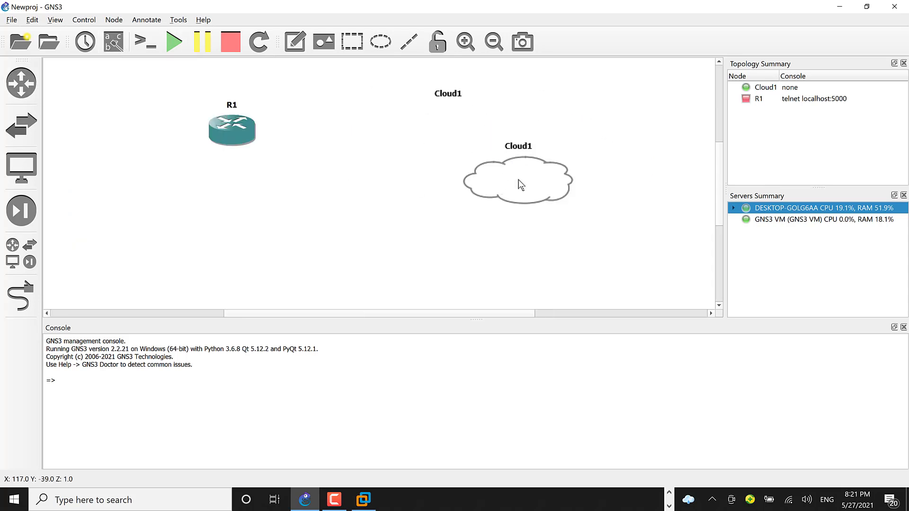
{"action": "left_click_drag", "start_coordinate": [521, 185], "coordinate": [449, 131]}
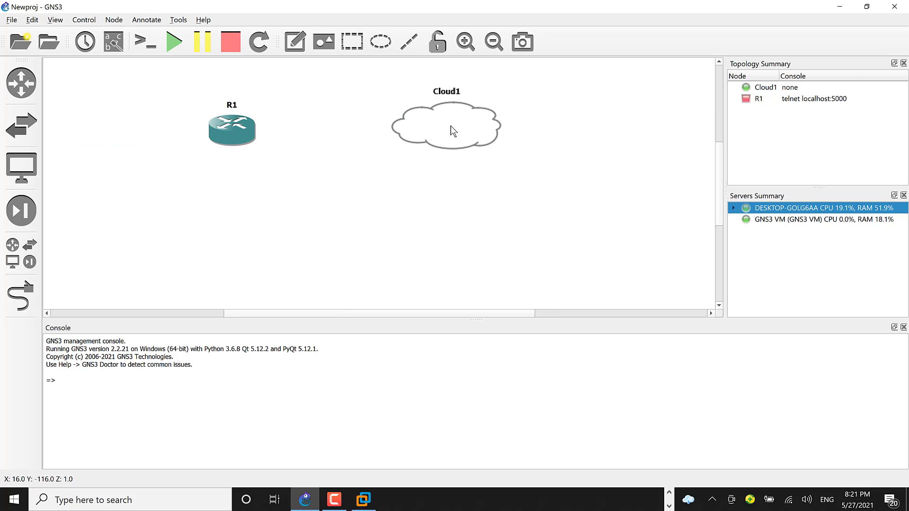
- Open Cloud1's configuration and delete Ethernet 2 from its Ethernet interfaces
{"action": "right_click", "coordinate": [450, 126]}
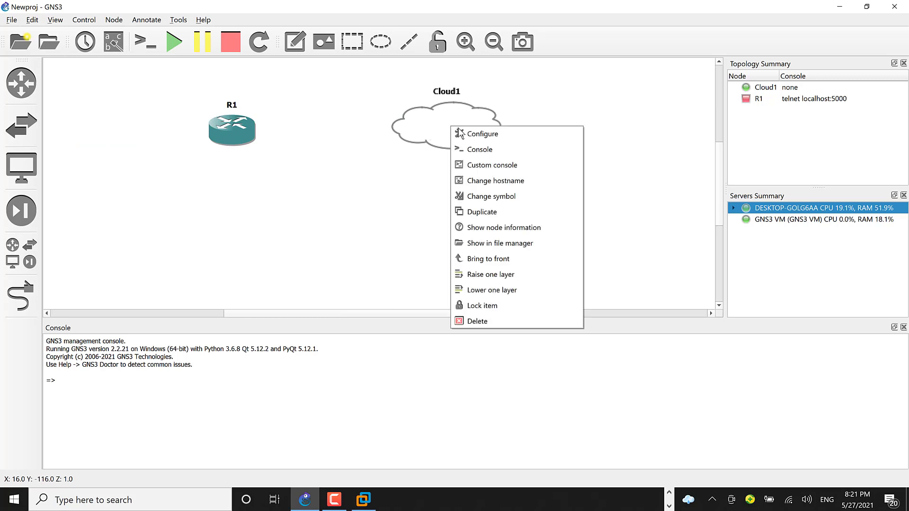
{"action": "left_click", "coordinate": [491, 135]}
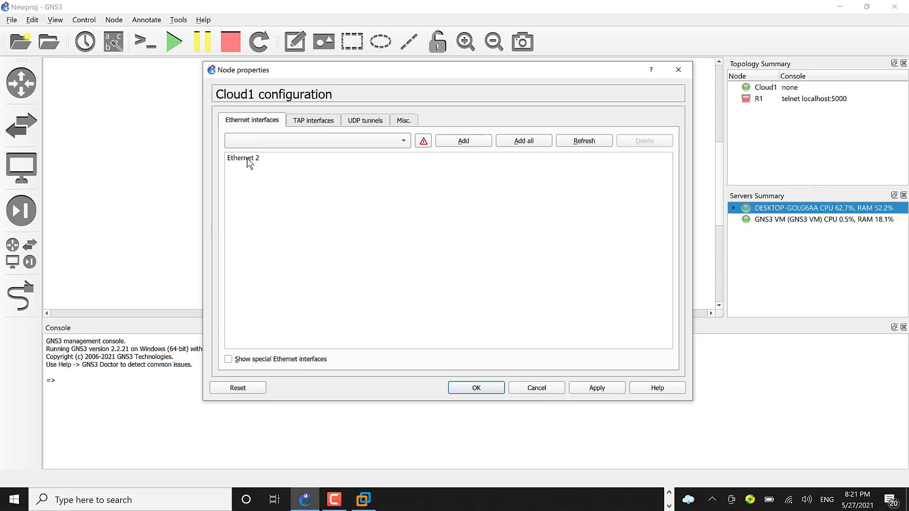
{"action": "left_click", "coordinate": [249, 161]}
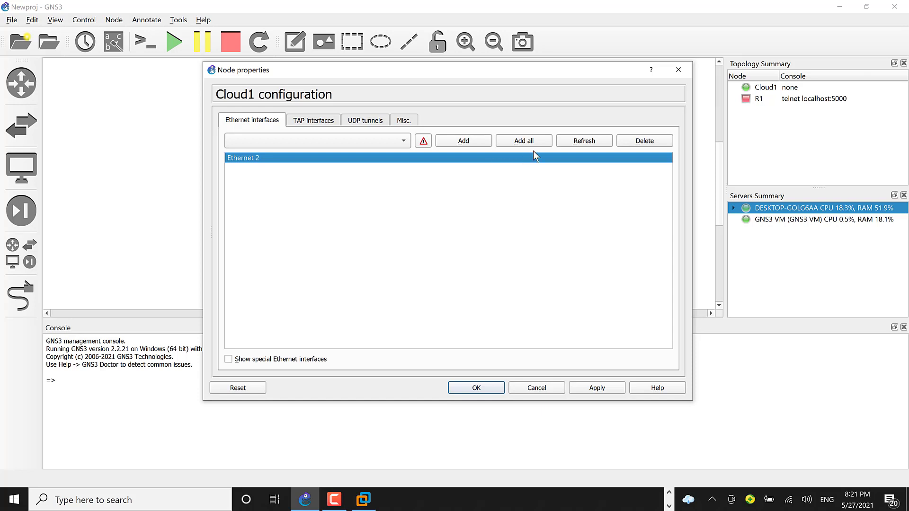
{"action": "left_click", "coordinate": [646, 141]}
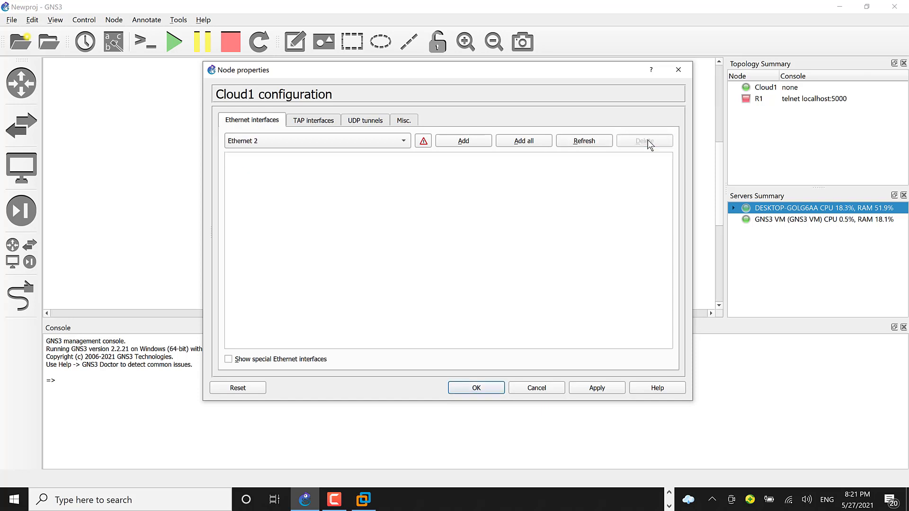
- Show special Ethernet interfaces and add the Local LB adapter to Cloud1's Ethernet interfaces
{"action": "left_click", "coordinate": [274, 141]}
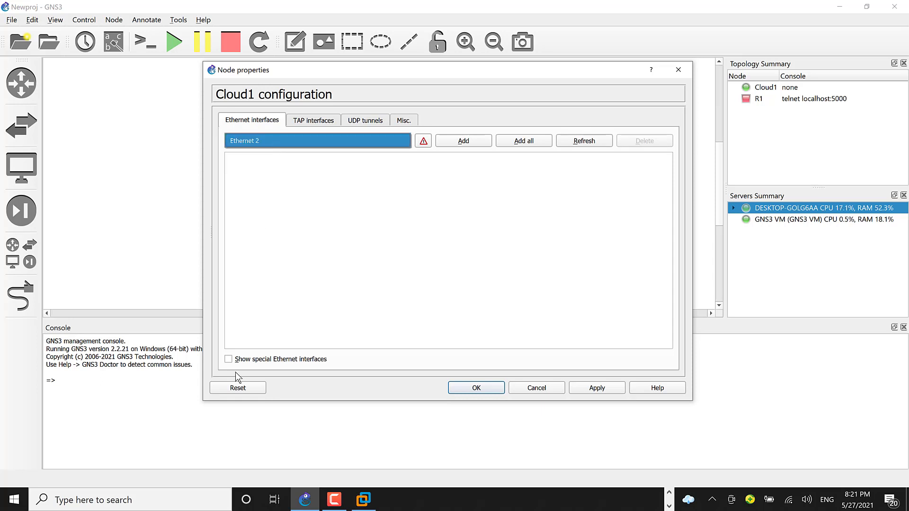
{"action": "left_click", "coordinate": [228, 360]}
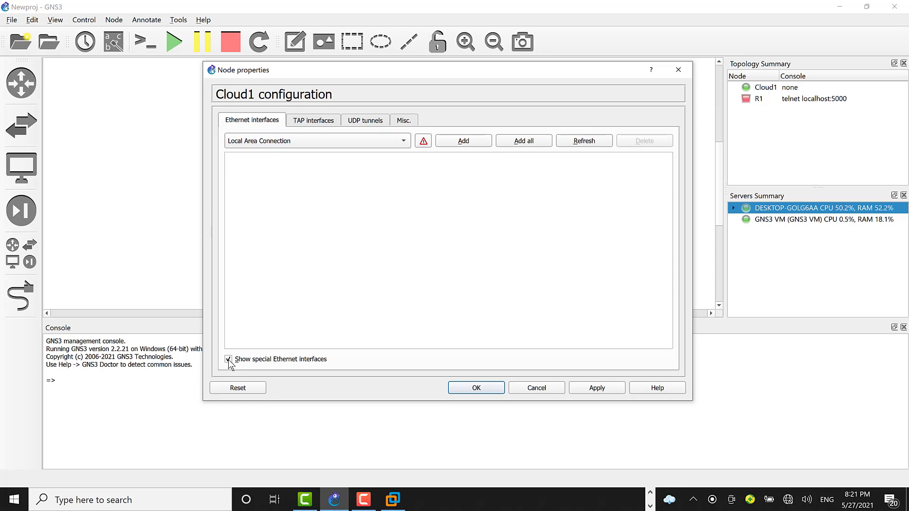
{"action": "left_click", "coordinate": [314, 144]}
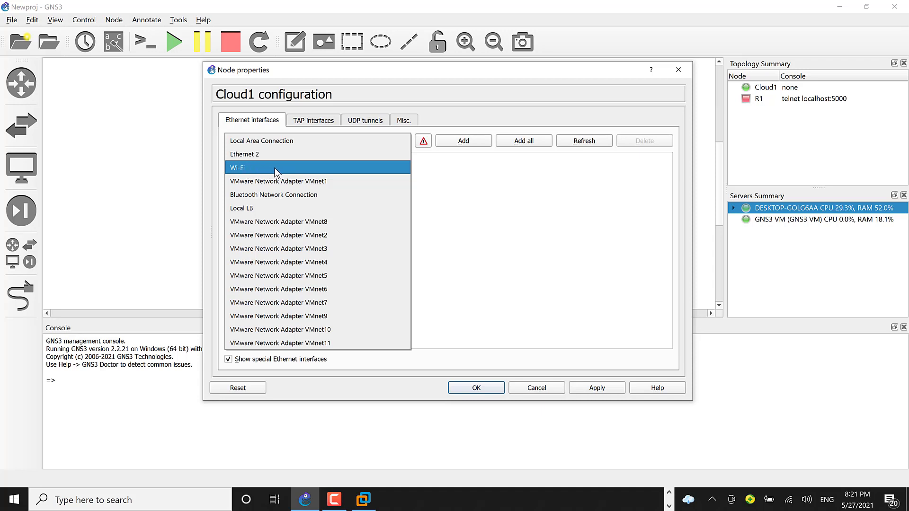
{"action": "left_click", "coordinate": [244, 212]}
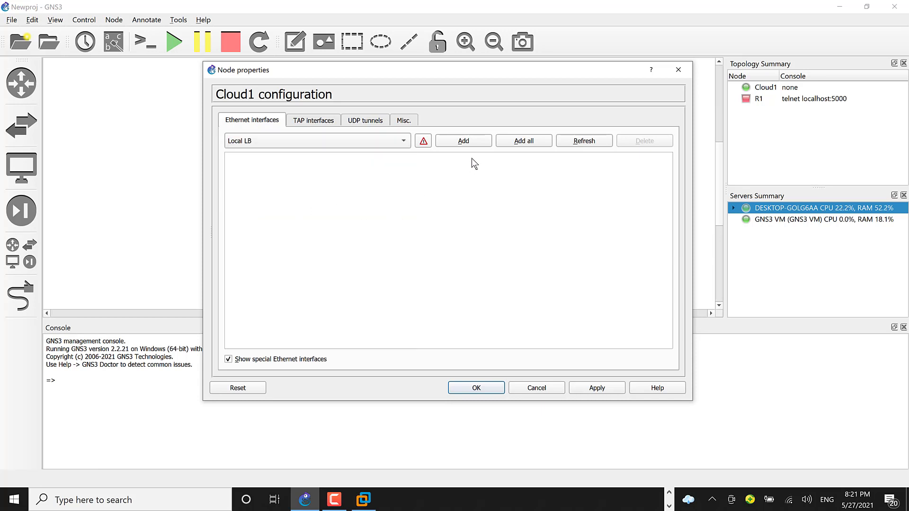
{"action": "left_click", "coordinate": [464, 139]}
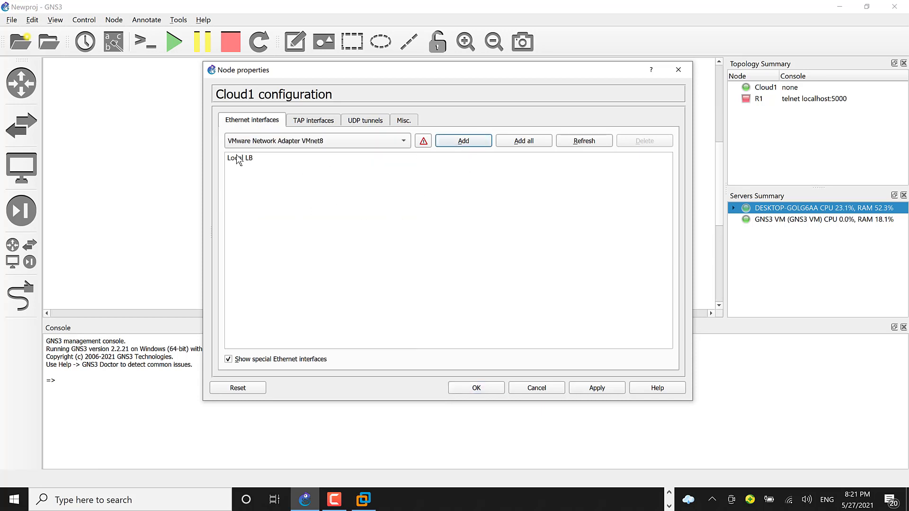
- Check the remaining adapters available to Cloud1 and accept the configuration with Local LB as its interface
{"action": "left_click", "coordinate": [237, 157]}
{"action": "left_click", "coordinate": [387, 141]}
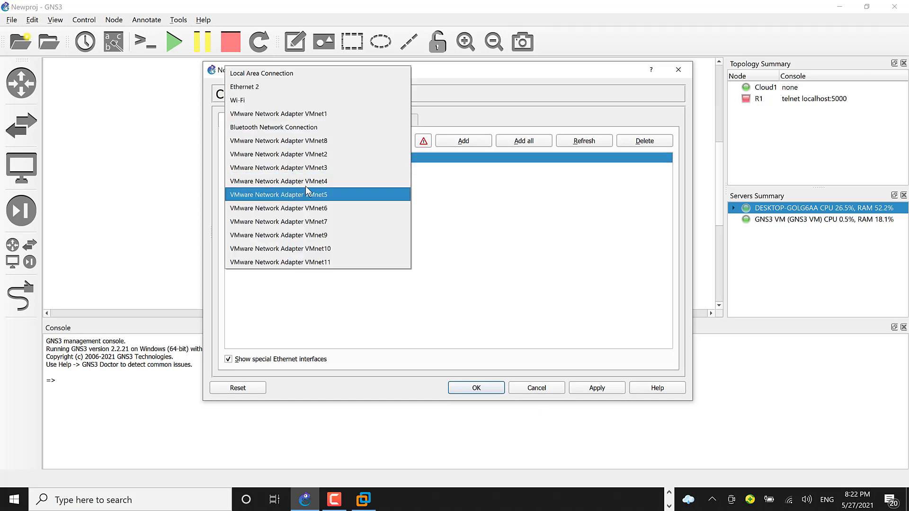
{"action": "left_click", "coordinate": [450, 223]}
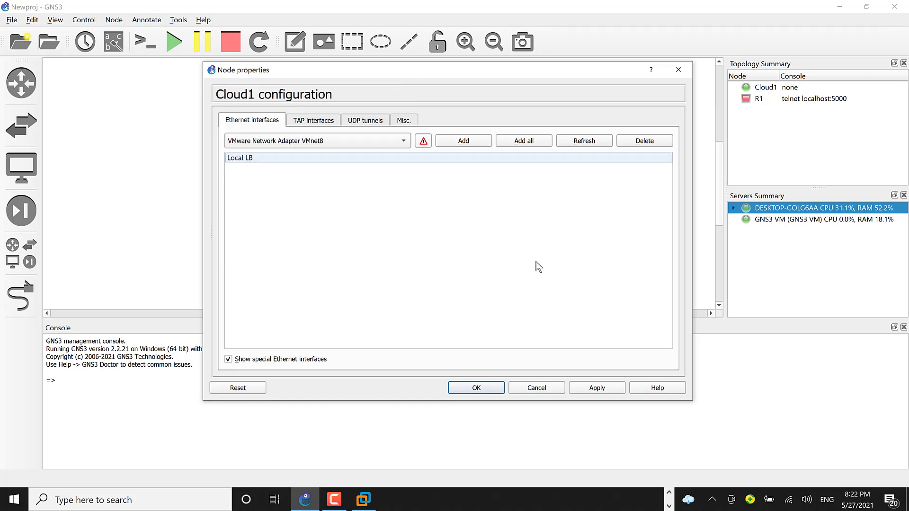
{"action": "left_click", "coordinate": [312, 159]}
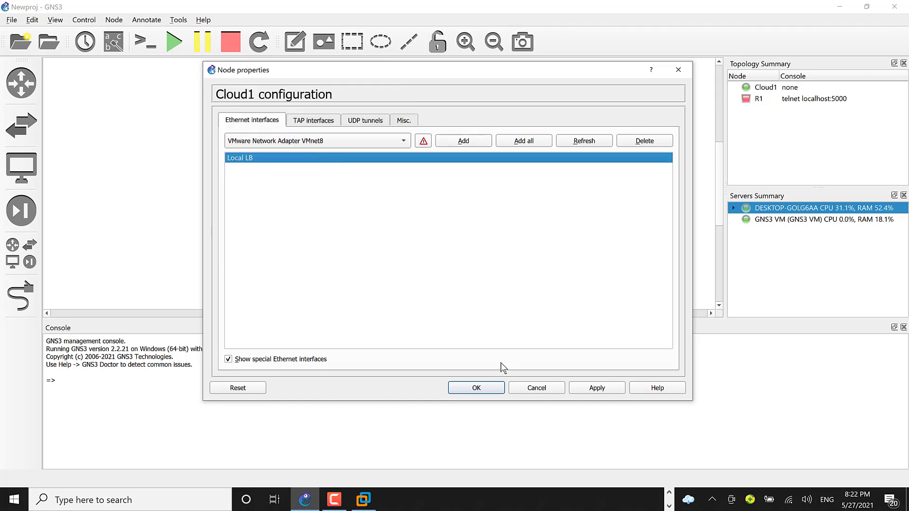
{"action": "left_click", "coordinate": [478, 389]}
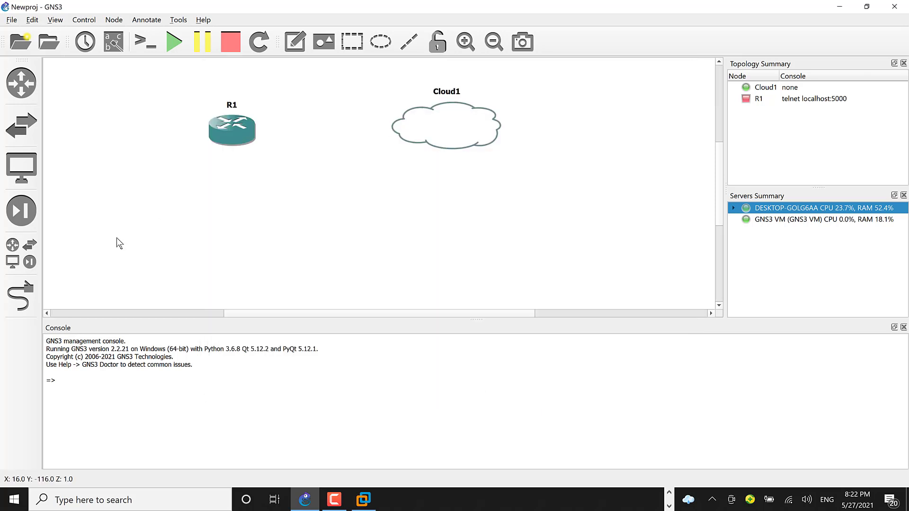
- Link R1's FastEthernet0/0 port to Cloud1's Local LB port and move R1 slightly so the link runs level
{"action": "left_click", "coordinate": [21, 295]}
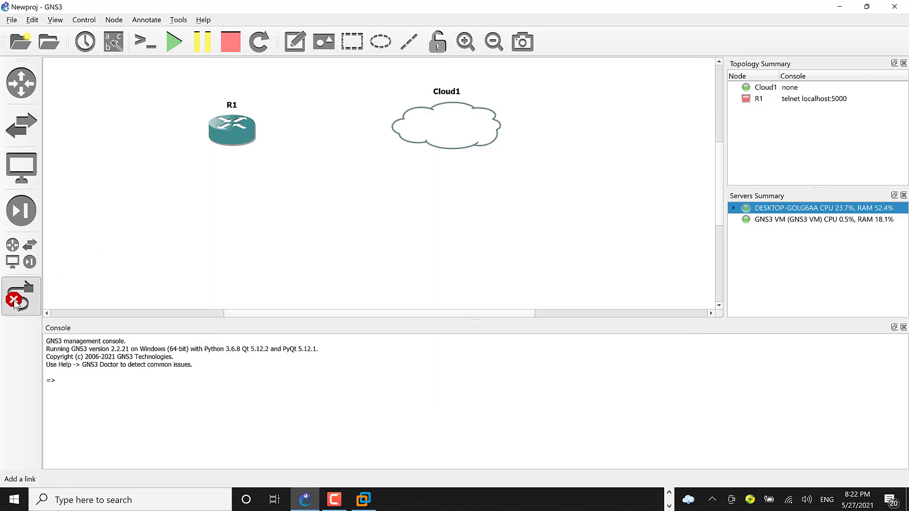
{"action": "left_click", "coordinate": [235, 137]}
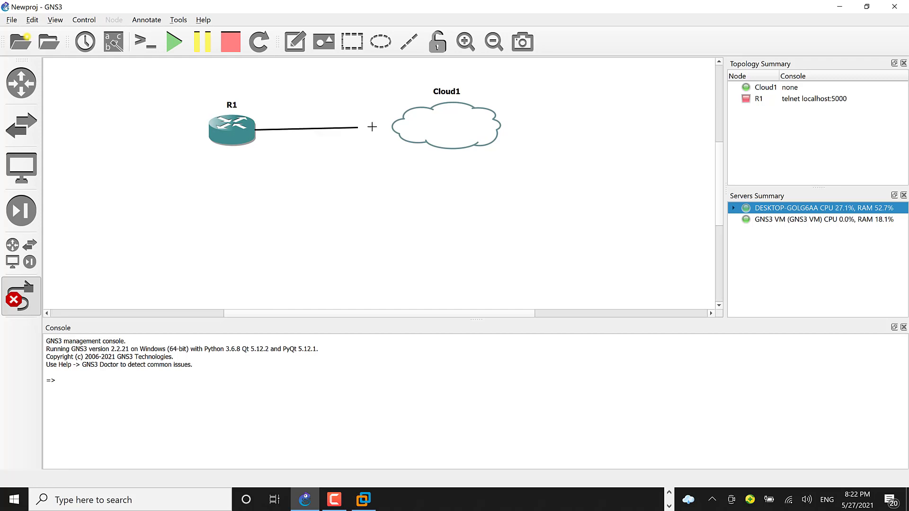
{"action": "left_click", "coordinate": [421, 128]}
{"action": "left_click", "coordinate": [424, 132]}
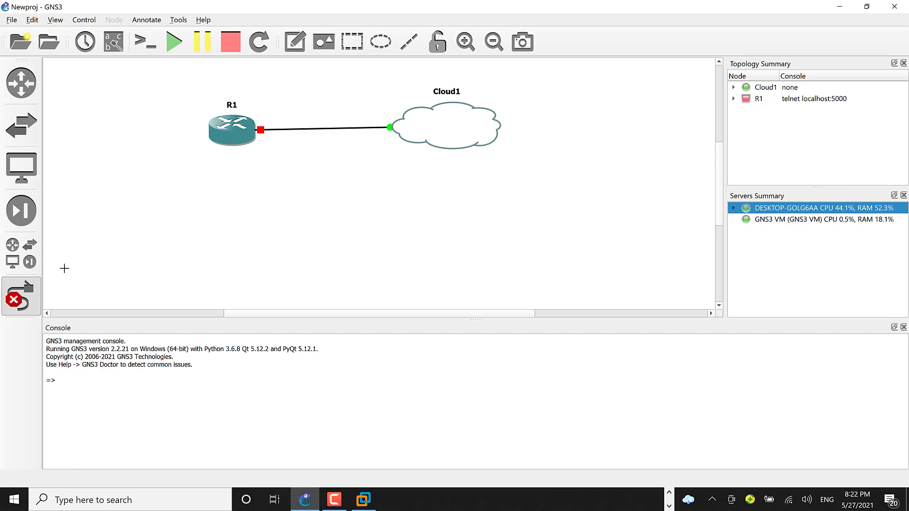
{"action": "left_click", "coordinate": [24, 298]}
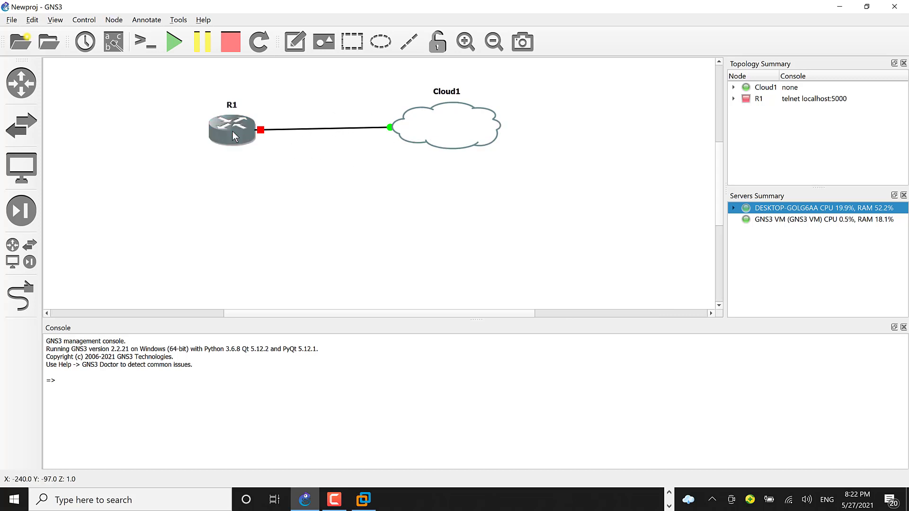
{"action": "left_click_drag", "start_coordinate": [233, 135], "coordinate": [228, 131]}
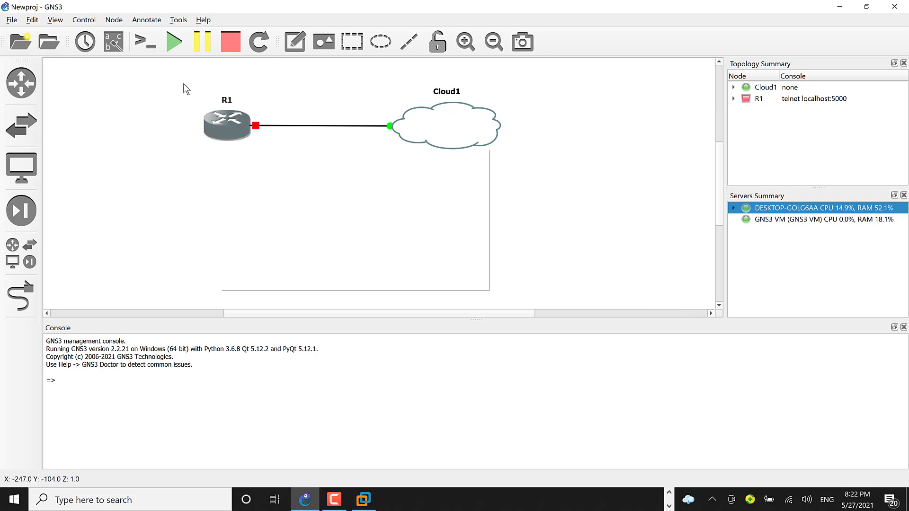
- Start all devices in the topology and confirm the start
{"action": "mouse_move", "coordinate": [222, 127]}
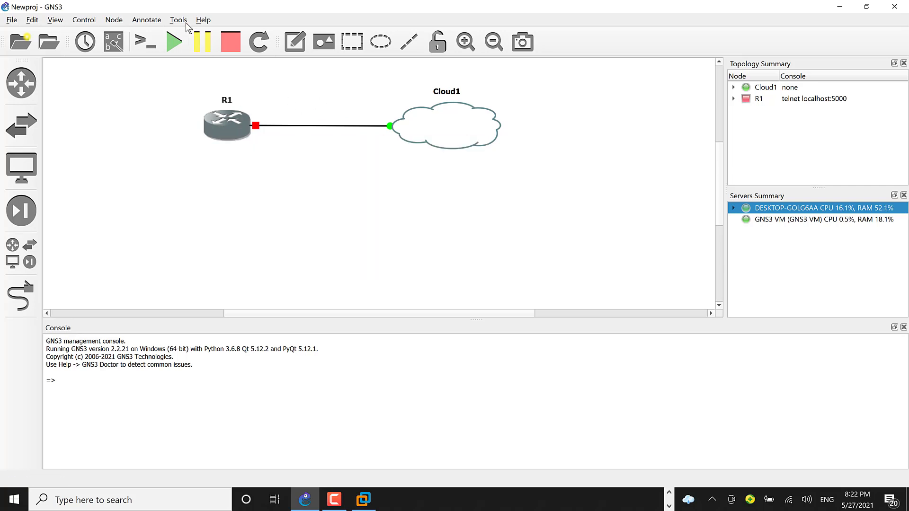
{"action": "left_click", "coordinate": [174, 46]}
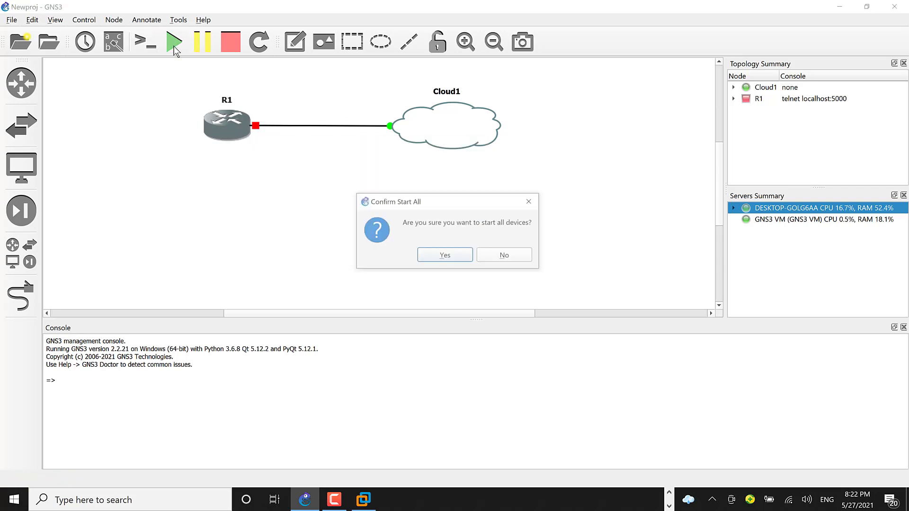
{"action": "left_click", "coordinate": [444, 258]}
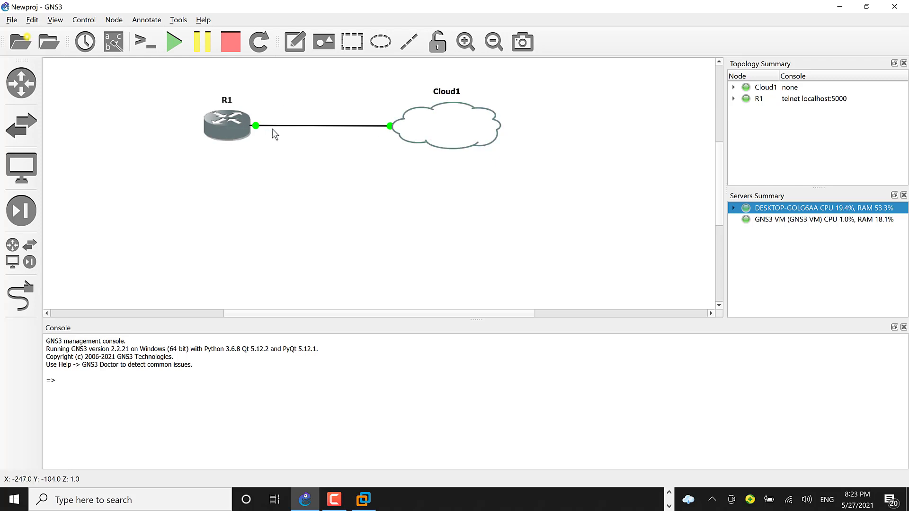
- Show the topology's interface labels and open R1's console, placing its window clear of the router
{"action": "mouse_move", "coordinate": [477, 147]}
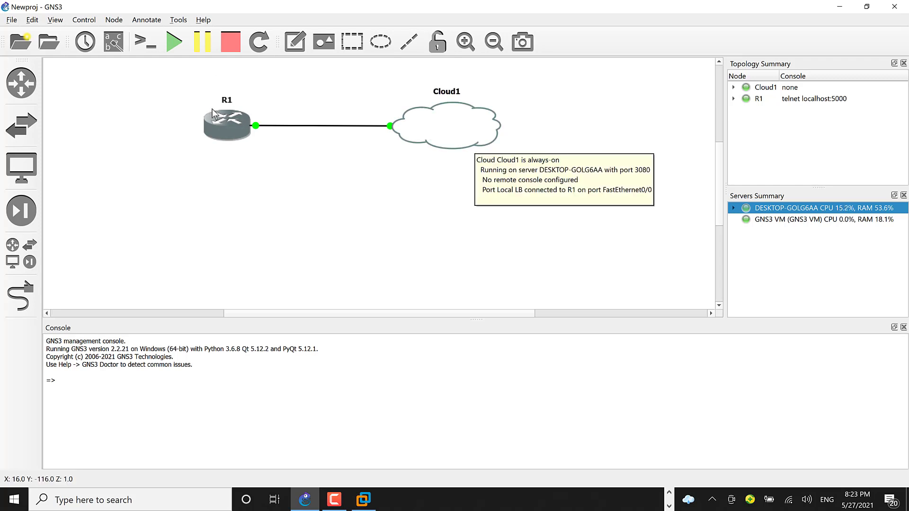
{"action": "left_click", "coordinate": [117, 47]}
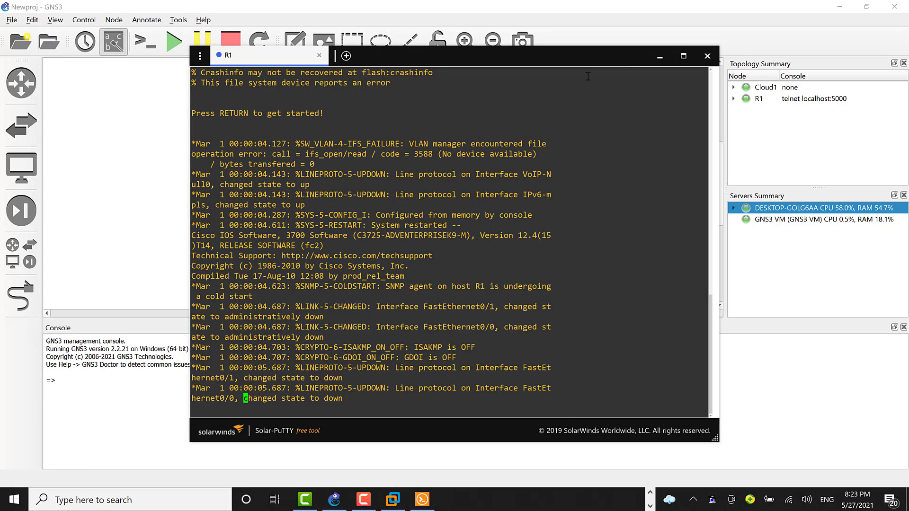
{"action": "left_click", "coordinate": [661, 56]}
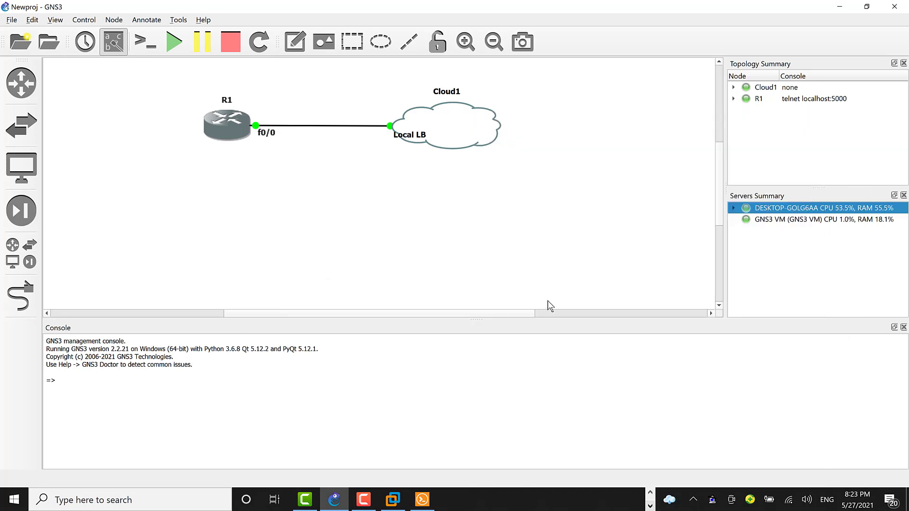
{"action": "left_click", "coordinate": [422, 499]}
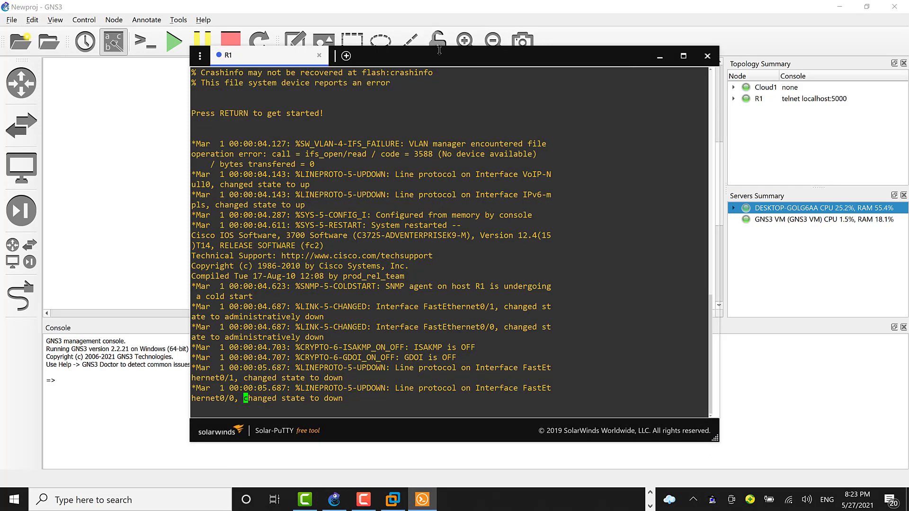
{"action": "left_click_drag", "start_coordinate": [429, 57], "coordinate": [538, 21]}
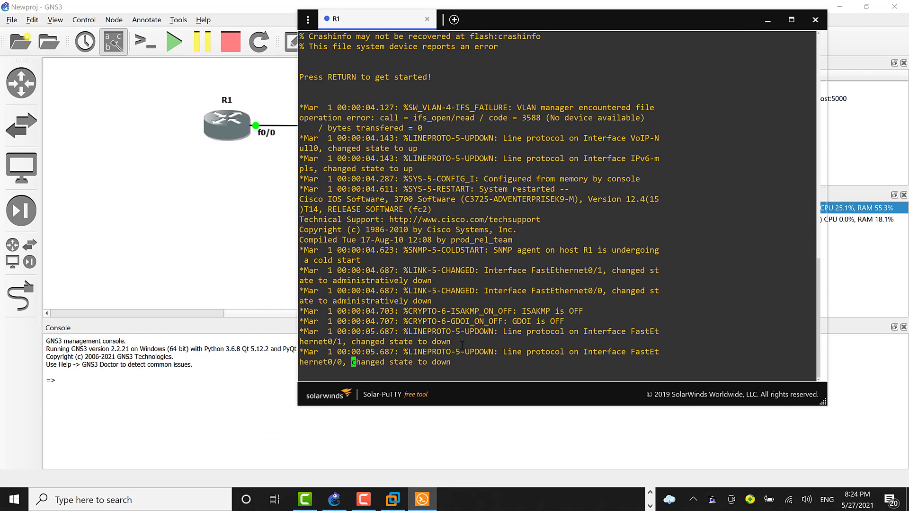
- Bring up the R1# prompt in the console and list the router's interfaces with sh ip int br
{"action": "key", "text": "Return"}
{"action": "key", "text": "Return"}
{"action": "key", "text": "Return"}
{"action": "key", "text": "Return"}
{"action": "key", "text": "Return"}
{"action": "key", "text": "Return"}
{"action": "key", "text": "Return"}
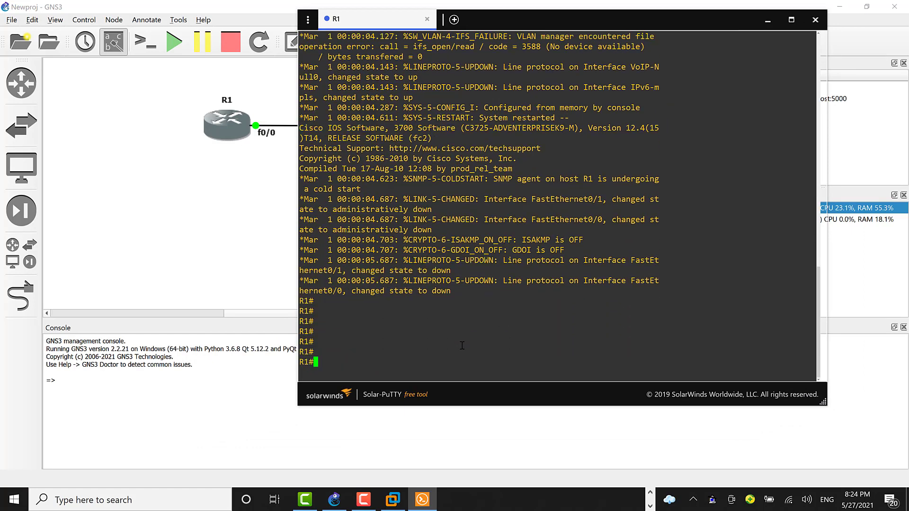
{"action": "key", "text": "Return"}
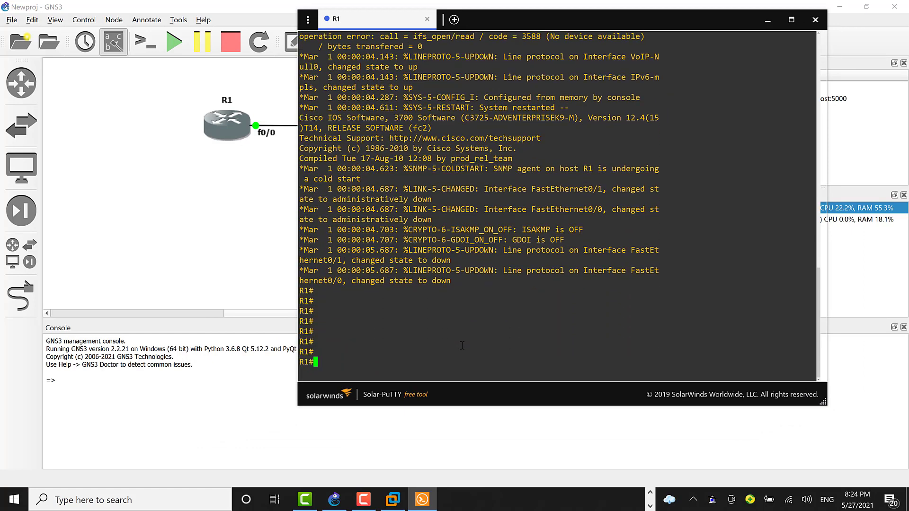
{"action": "type", "text": "sh ip int br"}
{"action": "key", "text": "Return"}
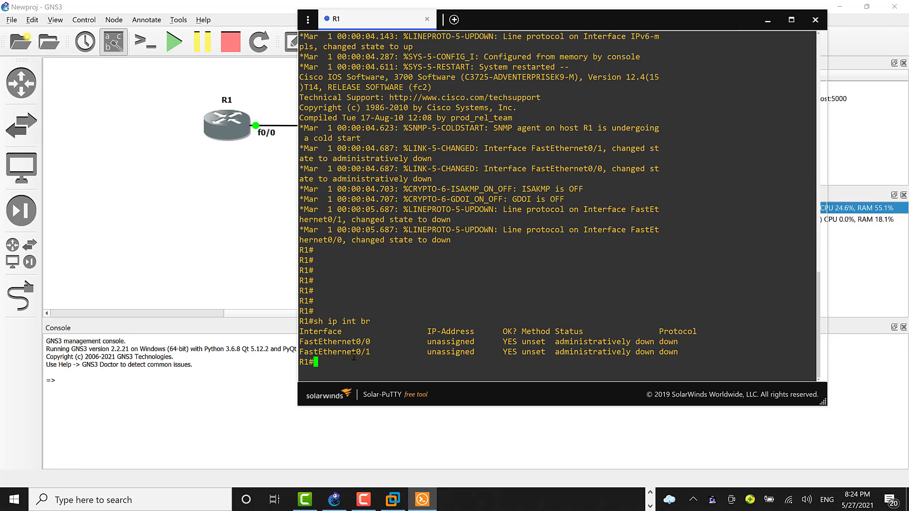
- Examine FastEthernet0/0's IP address, method, status and protocol in the interface summary
{"action": "left_click_drag", "start_coordinate": [478, 343], "coordinate": [432, 342]}
{"action": "left_click_drag", "start_coordinate": [517, 342], "coordinate": [548, 341]}
{"action": "left_click", "coordinate": [540, 342]}
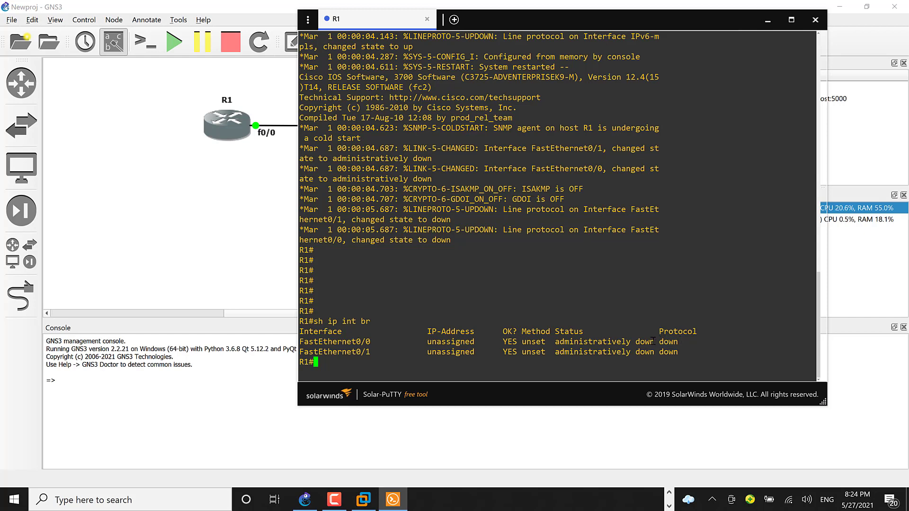
{"action": "left_click_drag", "start_coordinate": [653, 341], "coordinate": [557, 341]}
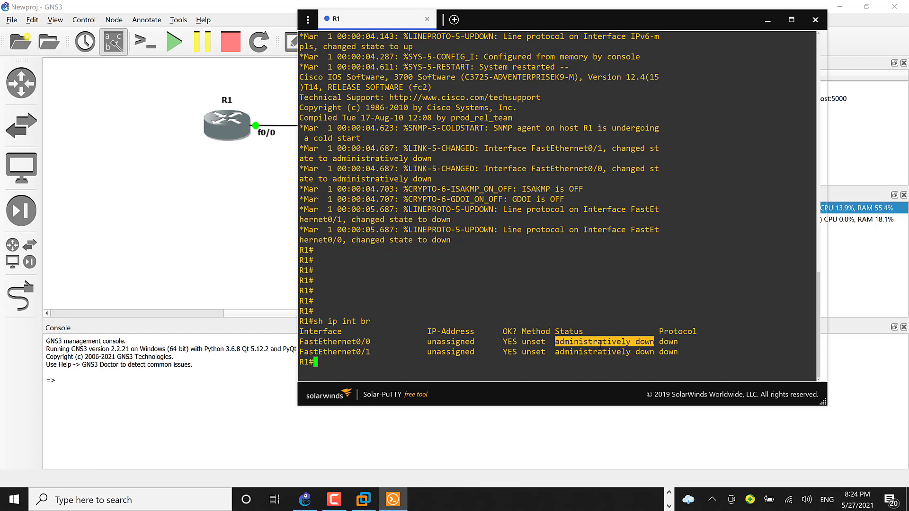
{"action": "left_click_drag", "start_coordinate": [680, 342], "coordinate": [659, 341]}
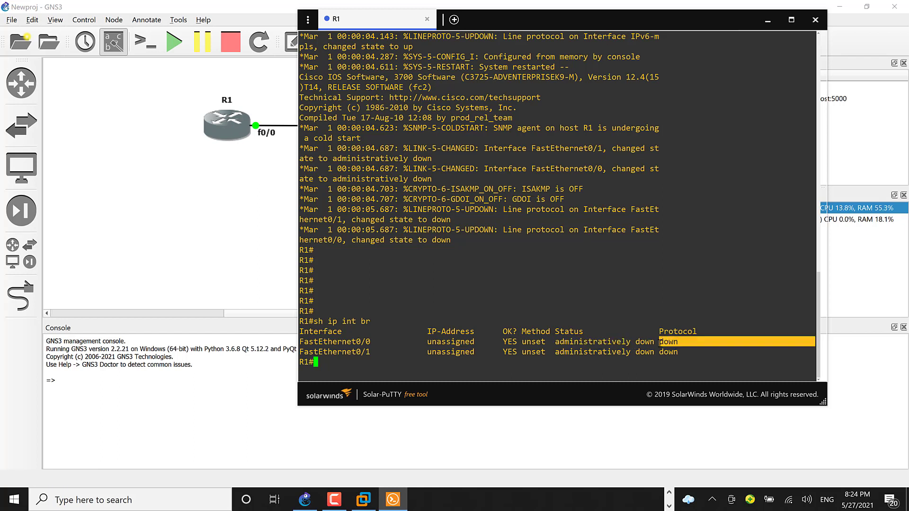
{"action": "left_click_drag", "start_coordinate": [558, 341], "coordinate": [656, 342]}
{"action": "left_click", "coordinate": [657, 342]}
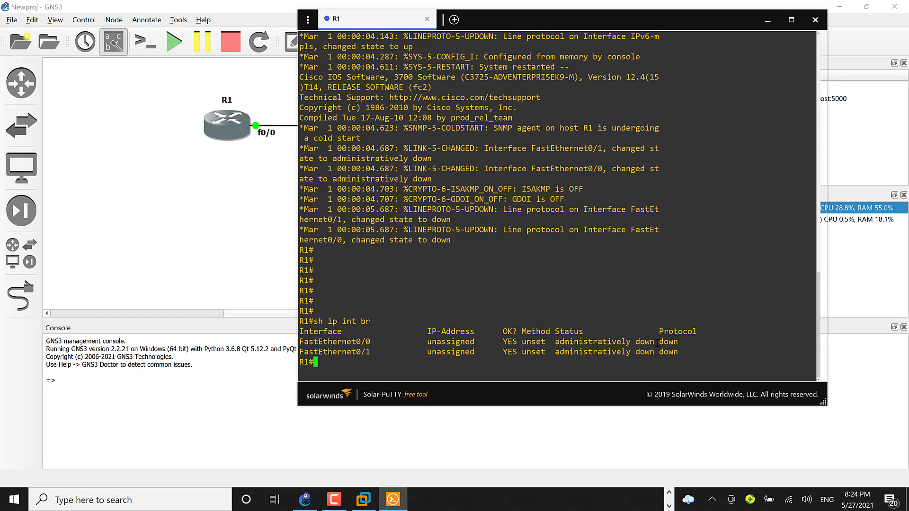
{"action": "left_click_drag", "start_coordinate": [657, 342], "coordinate": [681, 342]}
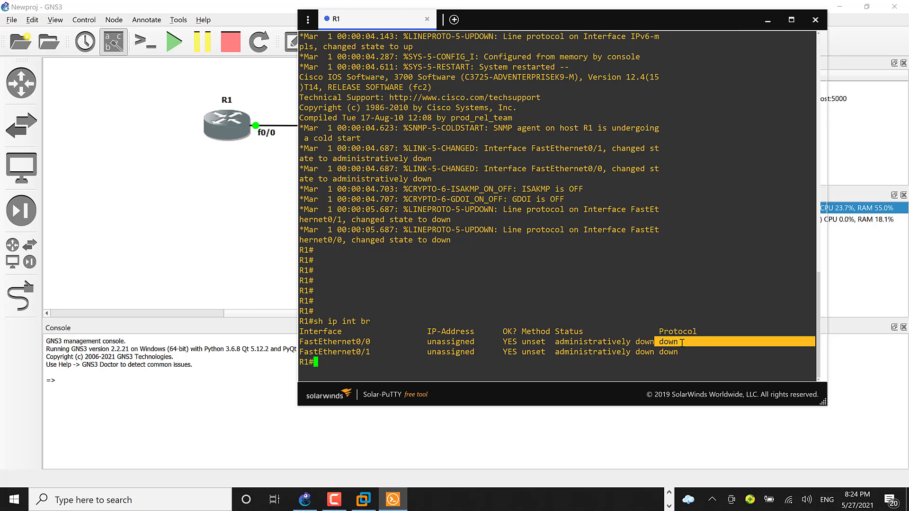
{"action": "left_click", "coordinate": [672, 342]}
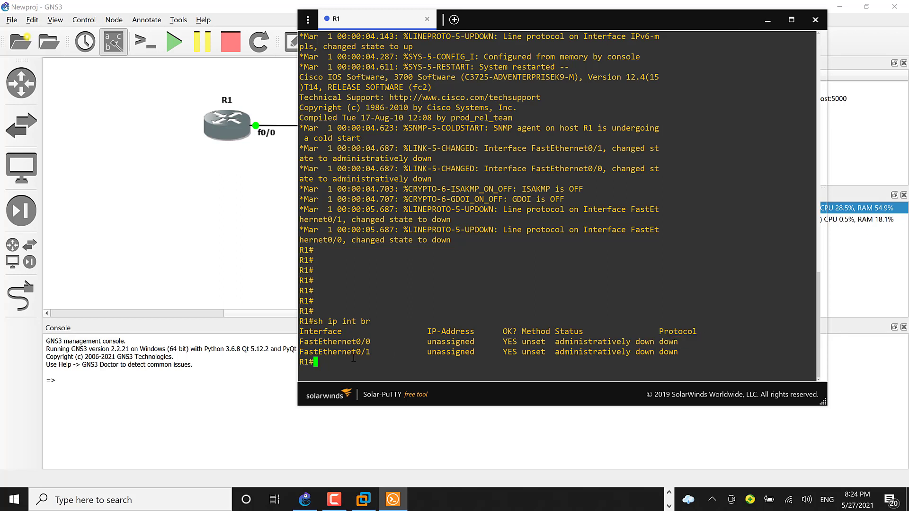
- Enter configuration mode for R1's f0/0 interface and enable it with no shut
{"action": "type", "text": "conf t"}
{"action": "key", "text": "Return"}
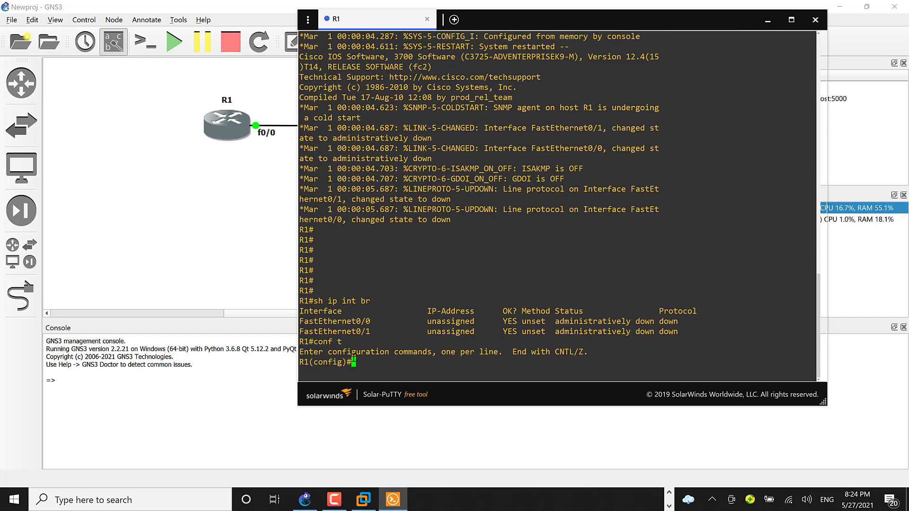
{"action": "type", "text": "int f0/0"}
{"action": "key", "text": "Return"}
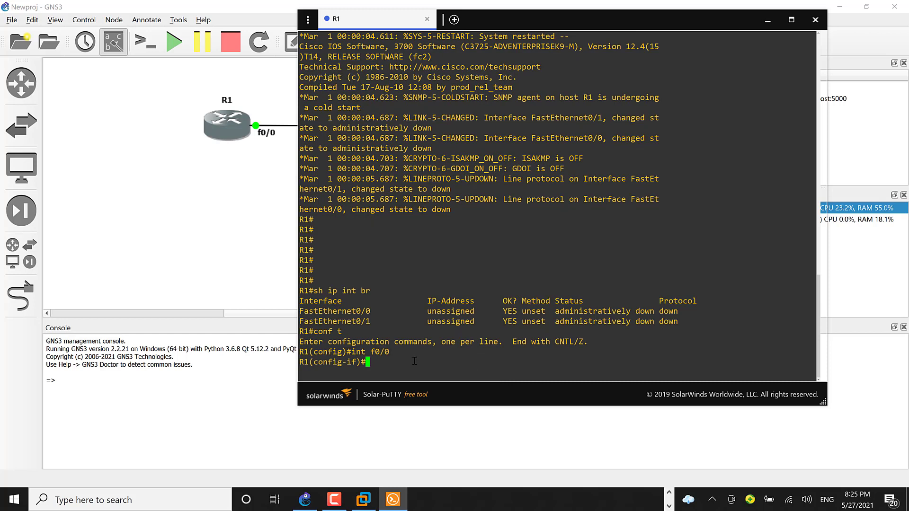
{"action": "type", "text": "no shut"}
{"action": "key", "text": "Return"}
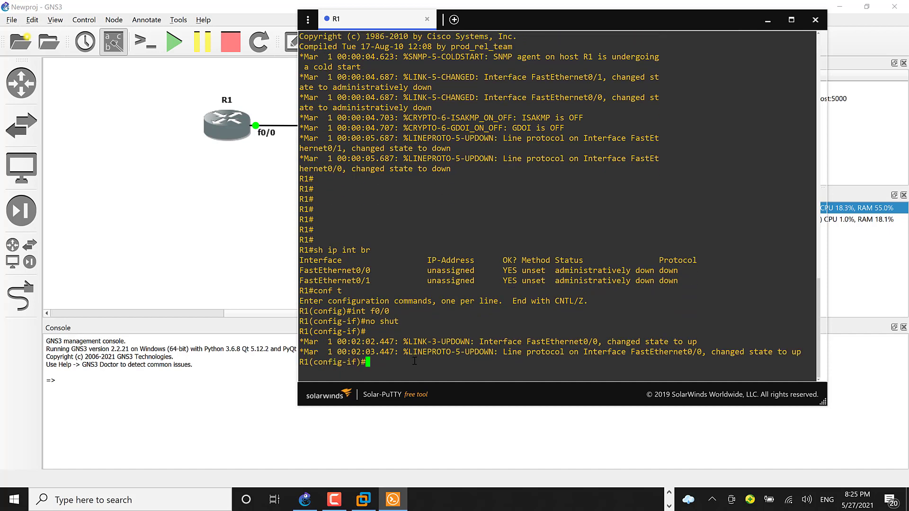
- List the interfaces with do show ip int br and check FastEthernet0/0's status, protocol and IP address
{"action": "type", "text": "do"}
{"action": "type", "text": "show ip int br"}
{"action": "key", "text": "Return"}
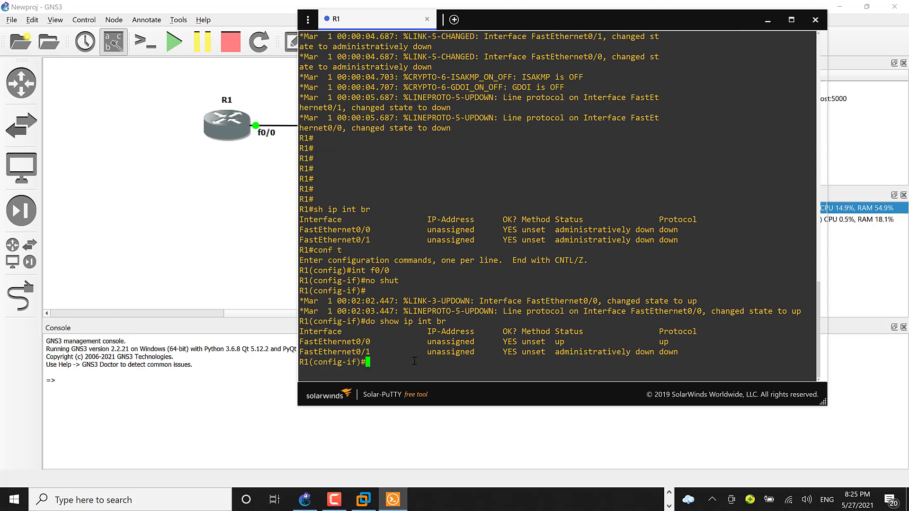
{"action": "left_click_drag", "start_coordinate": [554, 342], "coordinate": [696, 344]}
{"action": "left_click", "coordinate": [628, 344]}
{"action": "left_click_drag", "start_coordinate": [441, 339], "coordinate": [469, 342]}
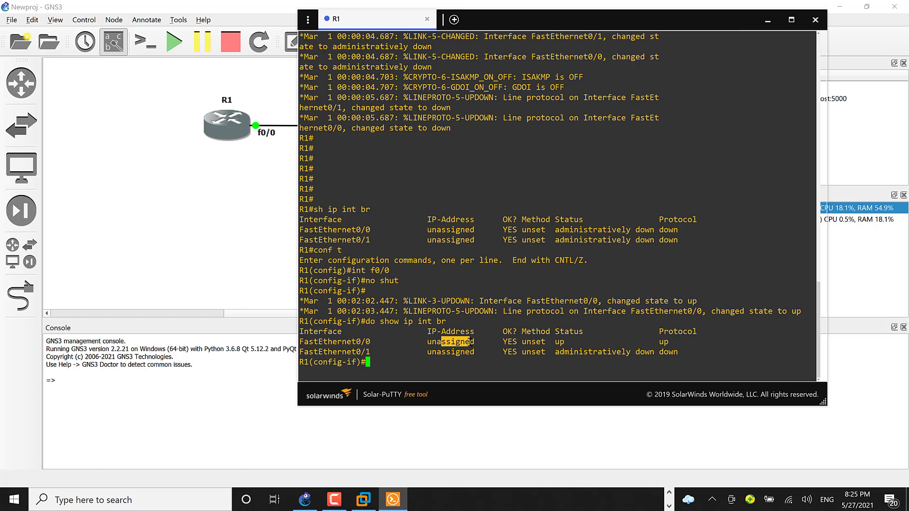
{"action": "left_click", "coordinate": [528, 344]}
{"action": "type", "text": "ip add"}
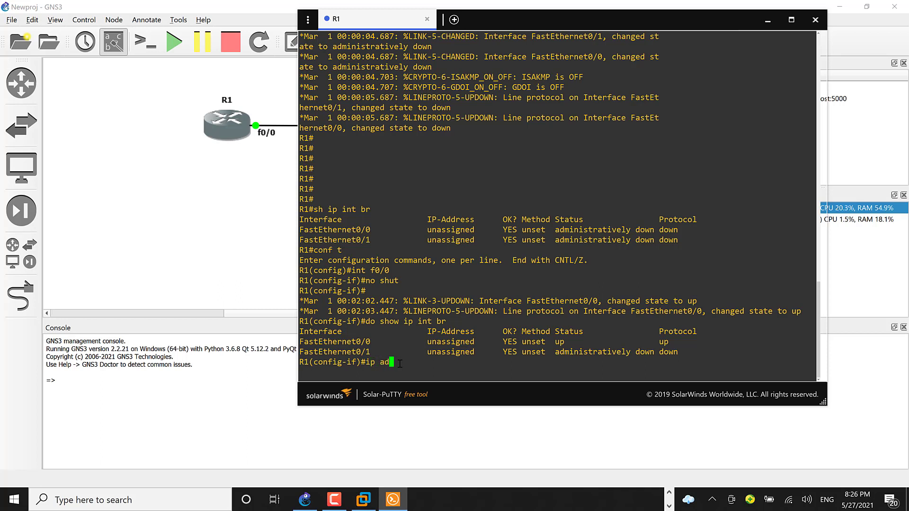
{"action": "key", "text": "Tab"}
{"action": "type", "text": "10.1."}
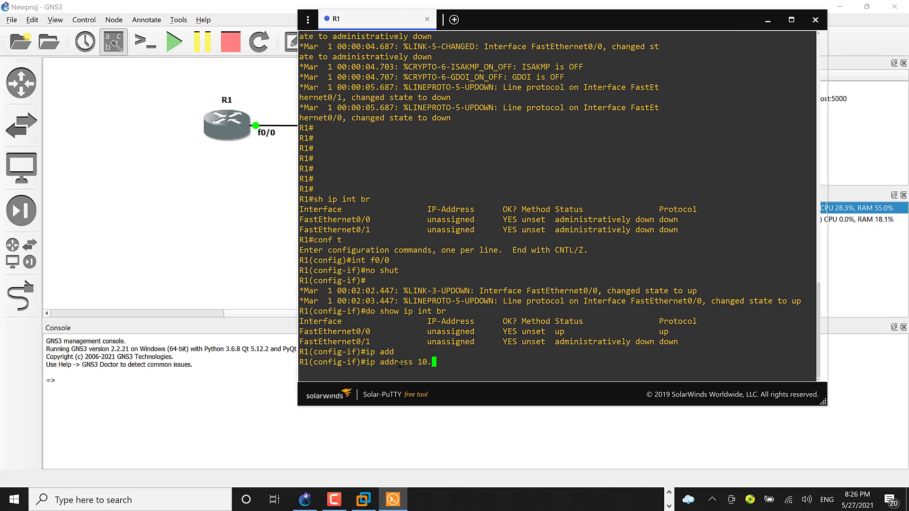
{"action": "key", "text": "BackSpace"}
{"action": "key", "text": "BackSpace"}
{"action": "type", "text": "0.0.1 255.255.255.0"}
{"action": "key", "text": "BackSpace"}
{"action": "key", "text": "BackSpace"}
{"action": "key", "text": "BackSpace"}
{"action": "key", "text": "BackSpace"}
{"action": "key", "text": "BackSpace"}
{"action": "key", "text": "BackSpace"}
{"action": "key", "text": "BackSpace"}
{"action": "key", "text": "BackSpace"}
{"action": "key", "text": "BackSpace"}
{"action": "key", "text": "BackSpace"}
{"action": "key", "text": "BackSpace"}
{"action": "key", "text": "BackSpace"}
{"action": "key", "text": "BackSpace"}
{"action": "key", "text": "BackSpace"}
{"action": "key", "text": "BackSpace"}
{"action": "key", "text": "BackSpace"}
{"action": "key", "text": "BackSpace"}
{"action": "key", "text": "BackSpace"}
{"action": "key", "text": "BackSpace"}
{"action": "key", "text": "BackSpace"}
{"action": "key", "text": "BackSpace"}
{"action": "key", "text": "BackSpace"}
{"action": "key", "text": "BackSpace"}
{"action": "key", "text": "BackSpace"}
{"action": "key", "text": "BackSpace"}
{"action": "key", "text": "BackSpace"}
{"action": "key", "text": "BackSpace"}
{"action": "key", "text": "BackSpace"}
{"action": "key", "text": "BackSpace"}
{"action": "key", "text": "BackSpace"}
{"action": "key", "text": "BackSpace"}
{"action": "key", "text": "BackSpace"}
- Configure FastEthernet0/0 to obtain its address automatically with ip address dhcp
{"action": "type", "text": "ip add"}
{"action": "key", "text": "Tab"}
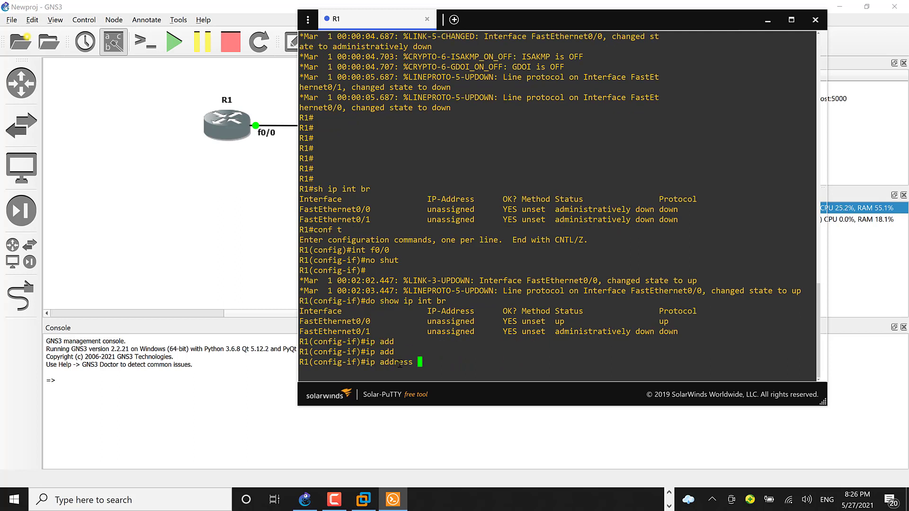
{"action": "type", "text": "dh"}
{"action": "key", "text": "Tab"}
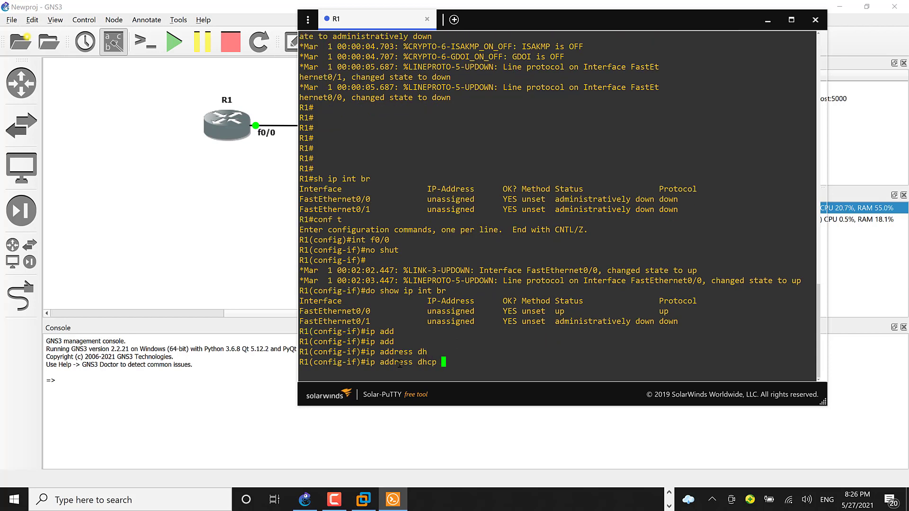
{"action": "key", "text": "Return"}
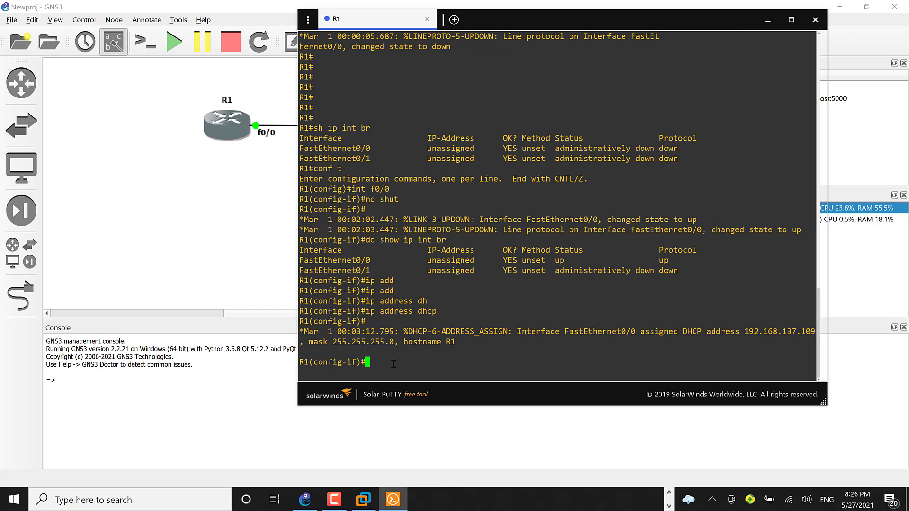
- List the interfaces with do sh ip int br and check FastEthernet0/0's method and IP address
{"action": "type", "text": "do sh ip int br"}
{"action": "key", "text": "Return"}
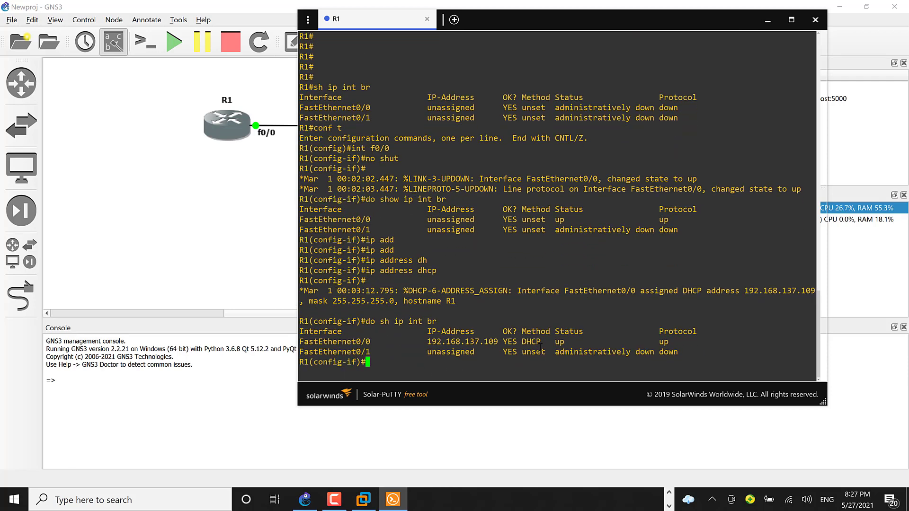
{"action": "left_click_drag", "start_coordinate": [545, 342], "coordinate": [522, 342]}
{"action": "left_click", "coordinate": [467, 341]}
{"action": "left_click_drag", "start_coordinate": [498, 342], "coordinate": [433, 342]}
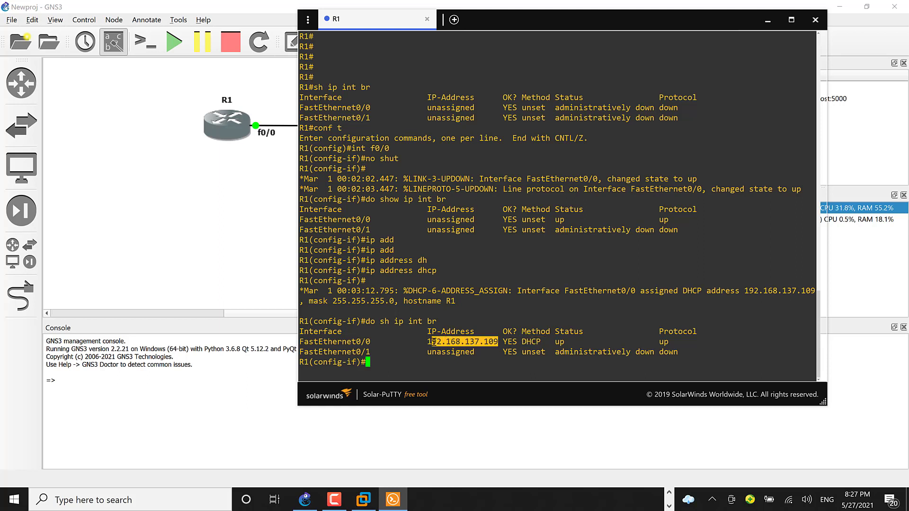
{"action": "left_click", "coordinate": [383, 363]}
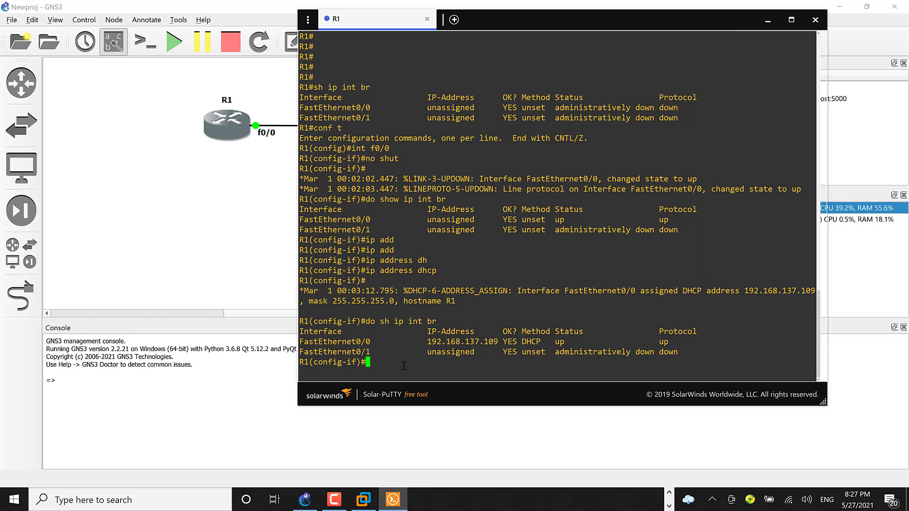
{"action": "type", "text": "do"}
{"action": "key", "text": "BackSpace"}
{"action": "key", "text": "BackSpace"}
{"action": "key", "text": "BackSpace"}
- Return R1 from interface configuration to the R1# prompt with end
{"action": "type", "text": "end"}
{"action": "key", "text": "Return"}
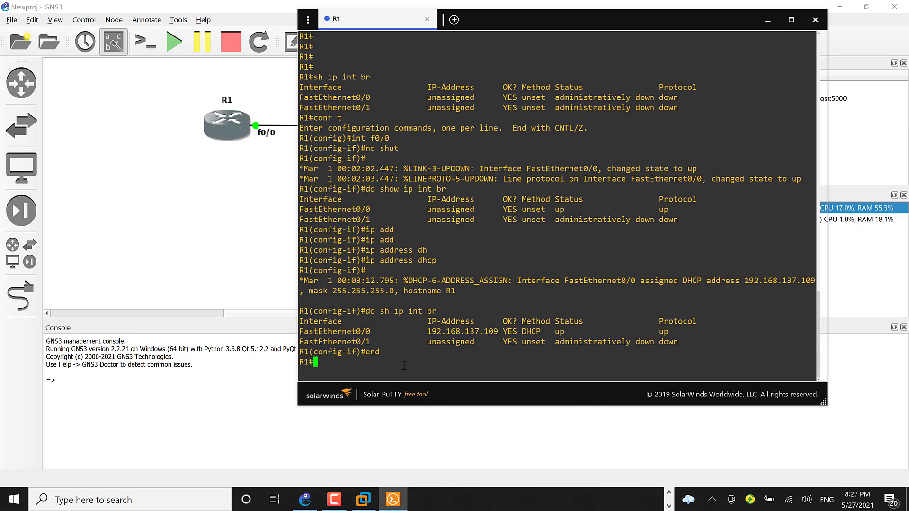
{"action": "key", "text": "Return"}
{"action": "key", "text": "Return"}
- Ping 192.168.137.1 from R1 and check the success rate
{"action": "type", "text": "ping "}
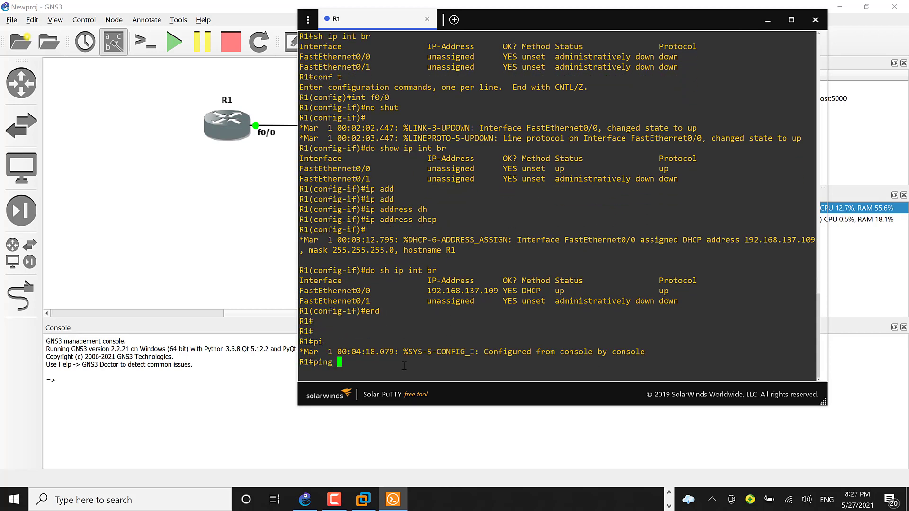
{"action": "type", "text": "192.168.137.1"}
{"action": "key", "text": "Return"}
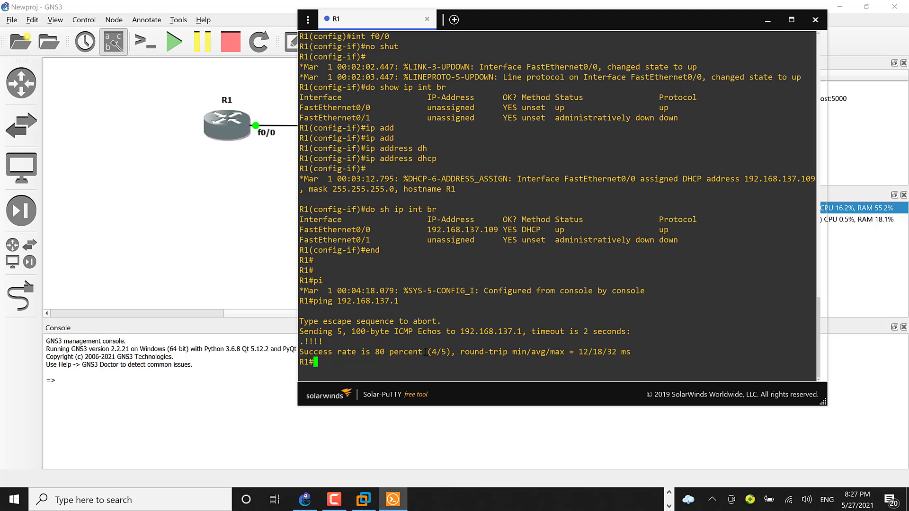
{"action": "left_click_drag", "start_coordinate": [427, 352], "coordinate": [447, 352]}
{"action": "triple_click", "coordinate": [302, 341]}
{"action": "left_click", "coordinate": [302, 342]}
- Try to show the router's MAC address with sh mac address and query the command's arguments
{"action": "type", "text": "sh mac add"}
{"action": "key", "text": "Tab"}
{"action": "key", "text": "Return"}
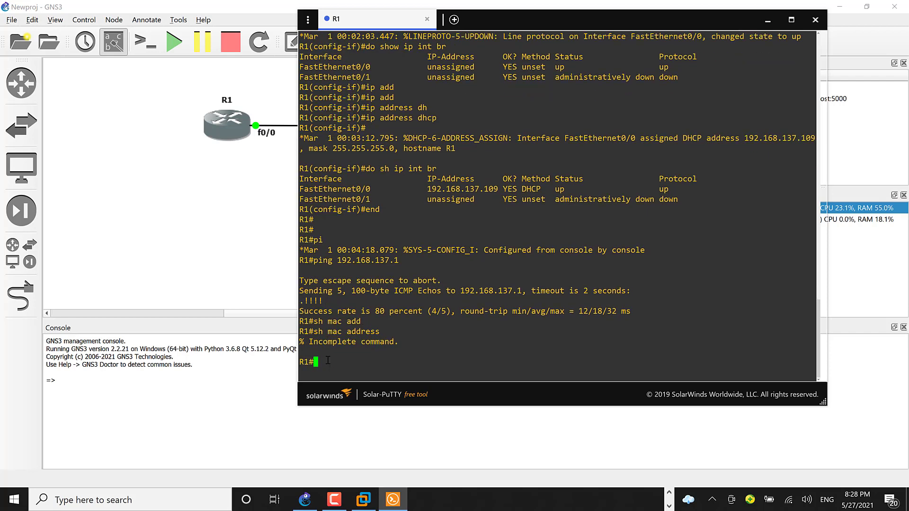
{"action": "key", "text": "Up"}
{"action": "type", "text": "?"}
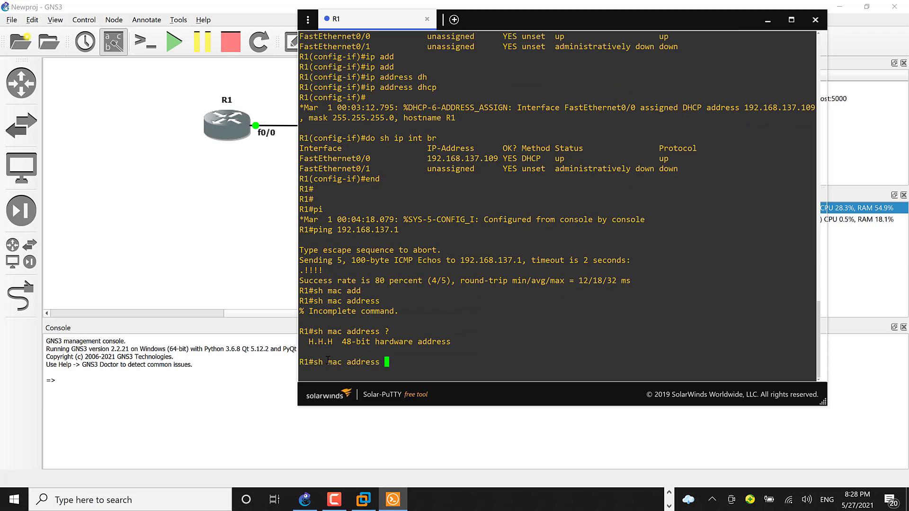
- Shorten the command to sh mac and list its available options through the command-line help
{"action": "key", "text": "BackSpace"}
{"action": "key", "text": "BackSpace"}
{"action": "key", "text": "BackSpace"}
{"action": "key", "text": "BackSpace"}
{"action": "key", "text": "BackSpace"}
{"action": "key", "text": "BackSpace"}
{"action": "key", "text": "BackSpace"}
{"action": "key", "text": "BackSpace"}
{"action": "key", "text": "BackSpace"}
{"action": "type", "text": "?"}
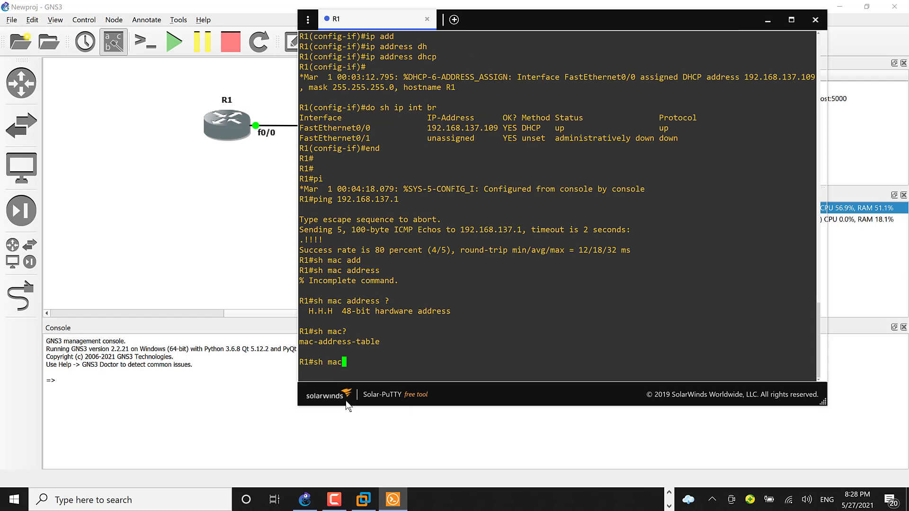
{"action": "type", "text": "? ?"}
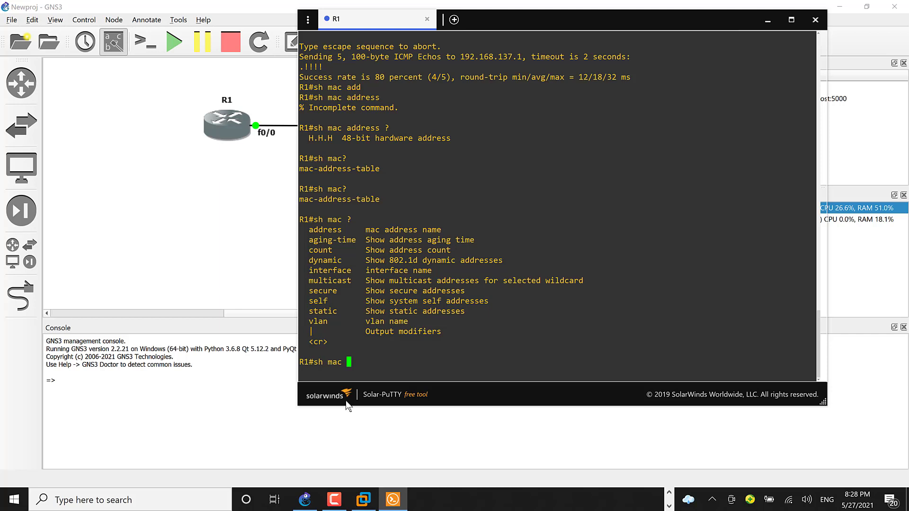
- Query the help for sh mac address once more and run the command without an argument
{"action": "type", "text": "add"}
{"action": "key", "text": "Tab"}
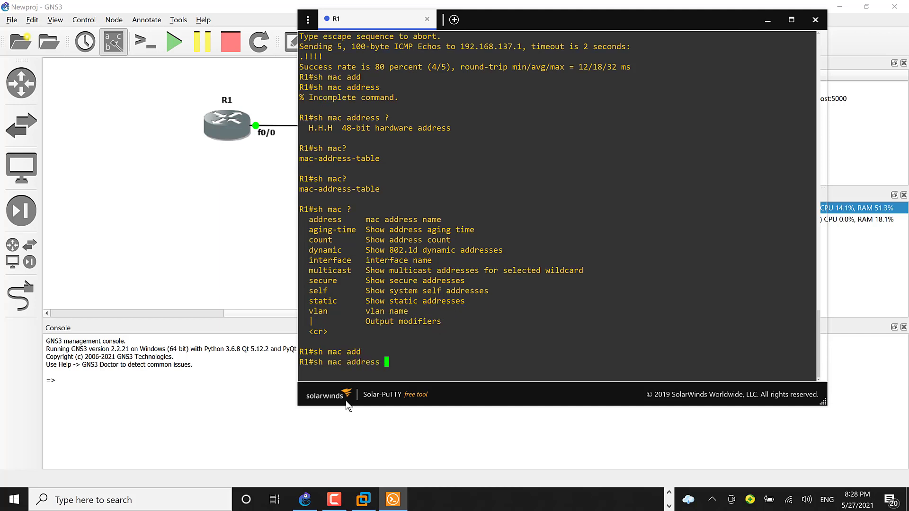
{"action": "type", "text": "?"}
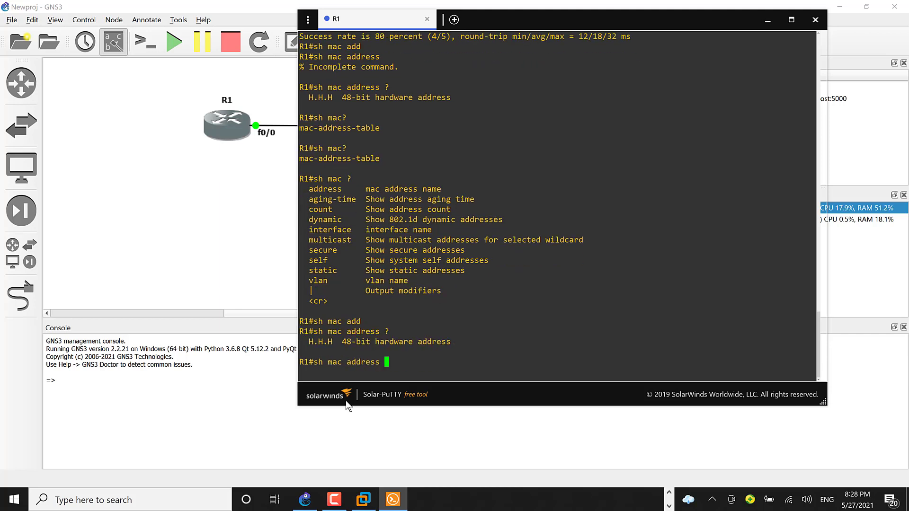
{"action": "key", "text": "BackSpace"}
{"action": "type", "text": "?"}
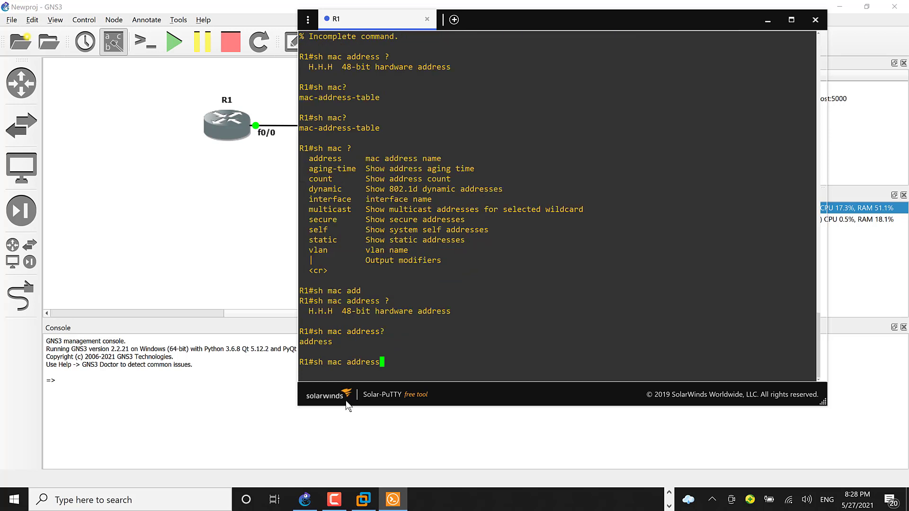
{"action": "key", "text": "Return"}
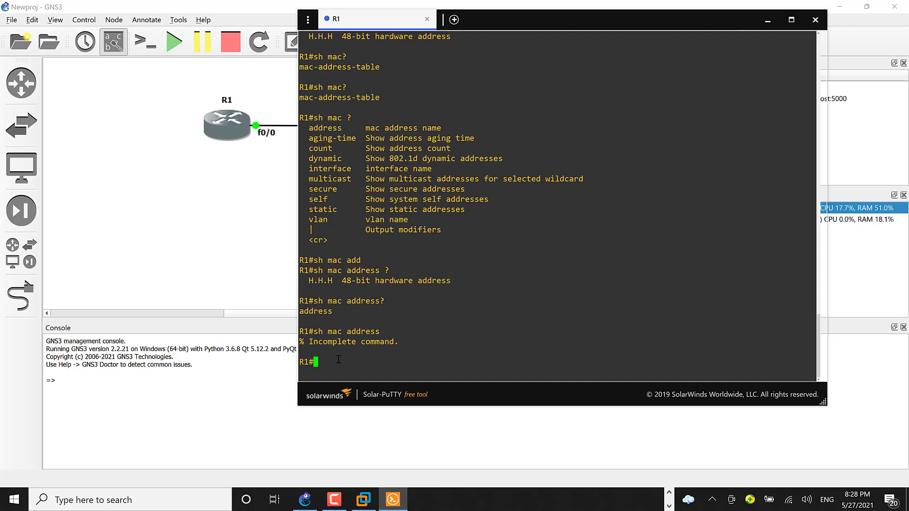
{"action": "type", "text": "conf t"}
{"action": "key", "text": "Return"}
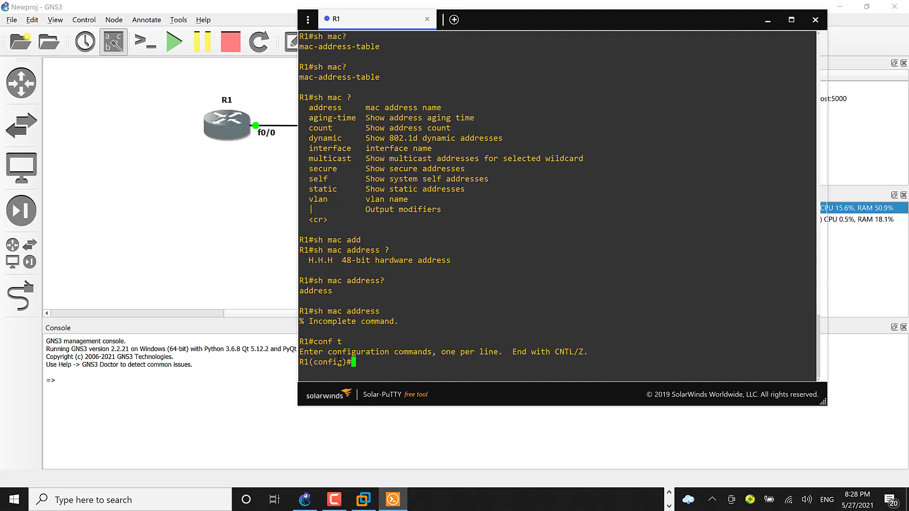
{"action": "type", "text": "end"}
{"action": "key", "text": "Return"}
{"action": "key", "text": "Return"}
{"action": "key", "text": "Return"}
{"action": "key", "text": "Return"}
{"action": "key", "text": "Return"}
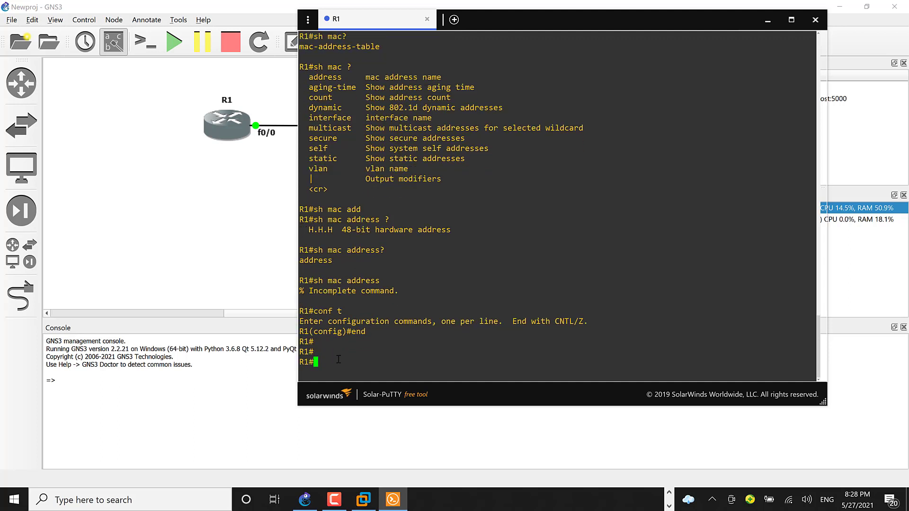
- List the router's interfaces from the R1# prompt with sh ip int br
{"action": "type", "text": "sh ip "}
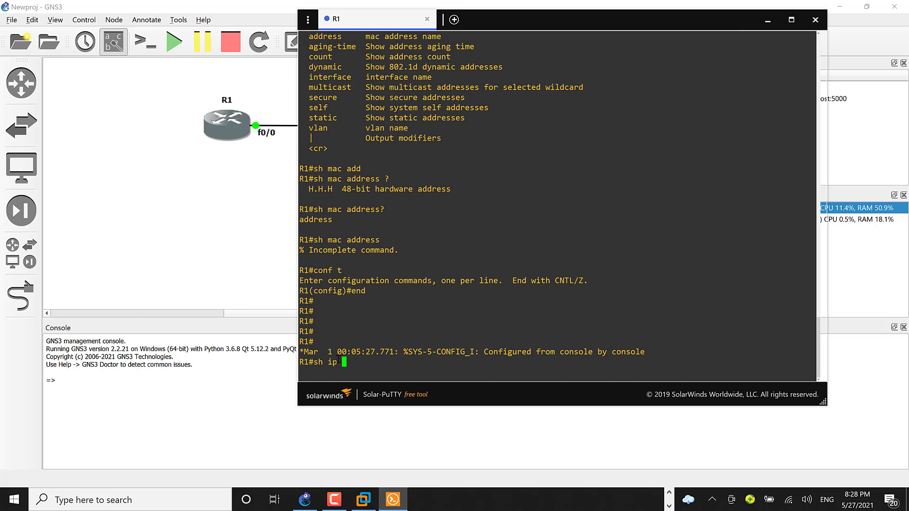
{"action": "type", "text": "int br"}
{"action": "key", "text": "Return"}
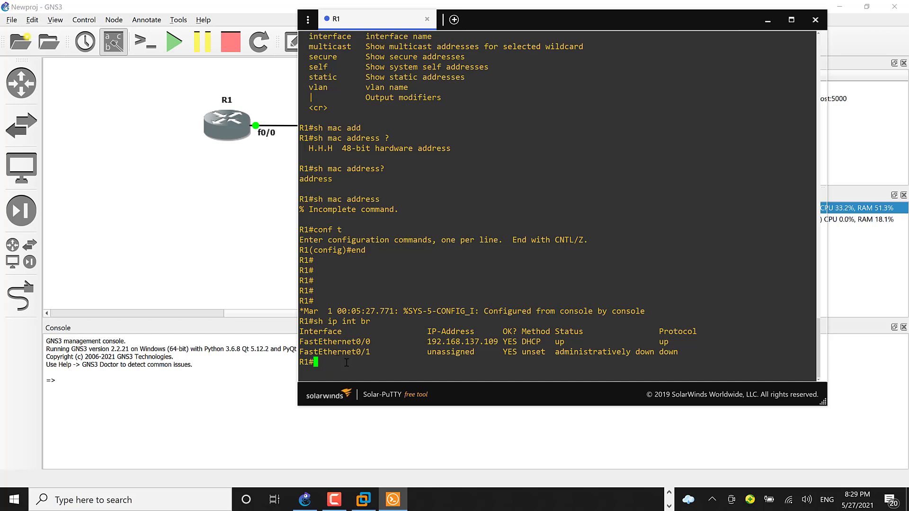
{"action": "type", "text": "ping"}
{"action": "key", "text": "BackSpace"}
{"action": "key", "text": "BackSpace"}
{"action": "key", "text": "BackSpace"}
{"action": "key", "text": "BackSpace"}
- Display the ARP table with sh arp and examine the hardware address of 192.168.137.1
{"action": "type", "text": "sh arp"}
{"action": "key", "text": "Return"}
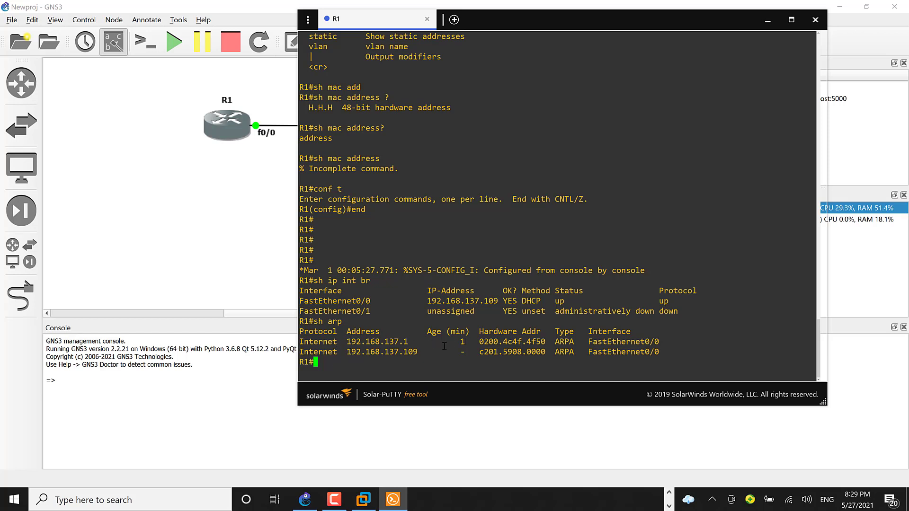
{"action": "left_click_drag", "start_coordinate": [480, 346], "coordinate": [544, 342]}
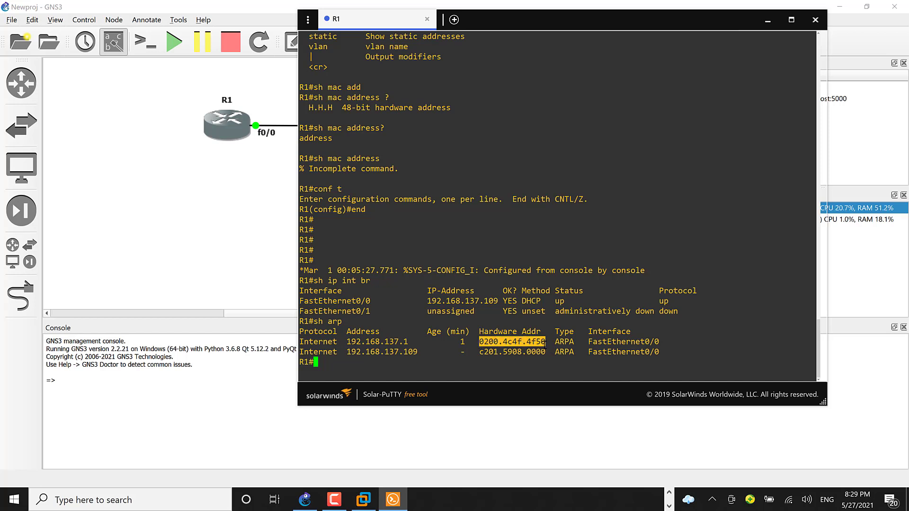
{"action": "left_click", "coordinate": [419, 351]}
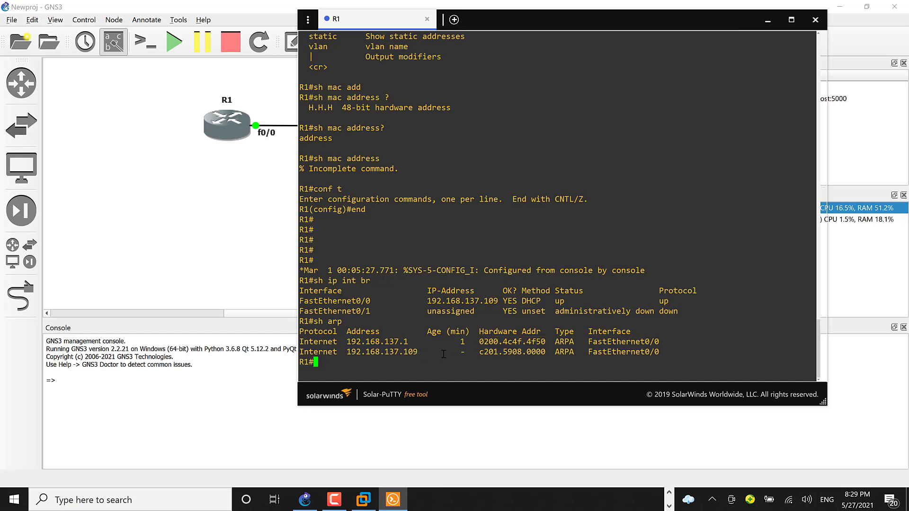
- Display the interface details with sh int, examine FastEthernet0/0's hardware address, and quit the paged listing
{"action": "type", "text": "sh int"}
{"action": "key", "text": "Return"}
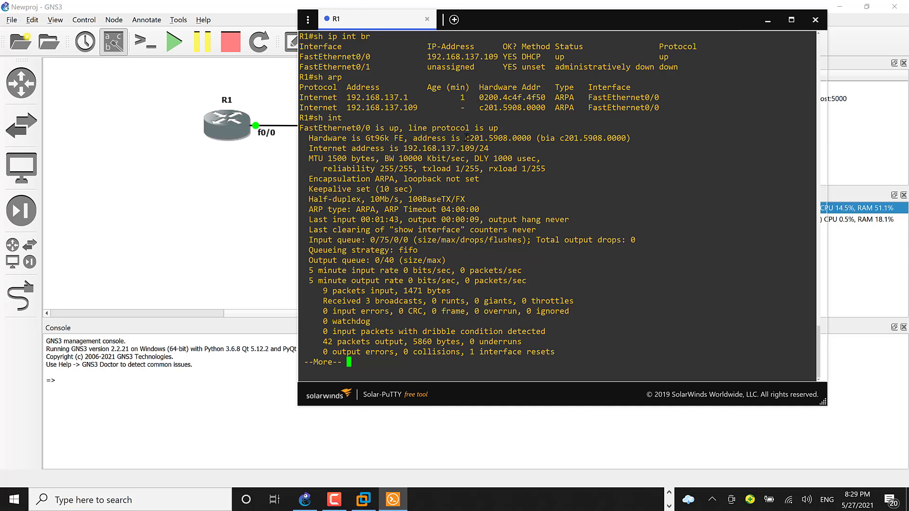
{"action": "left_click_drag", "start_coordinate": [467, 137], "coordinate": [804, 138]}
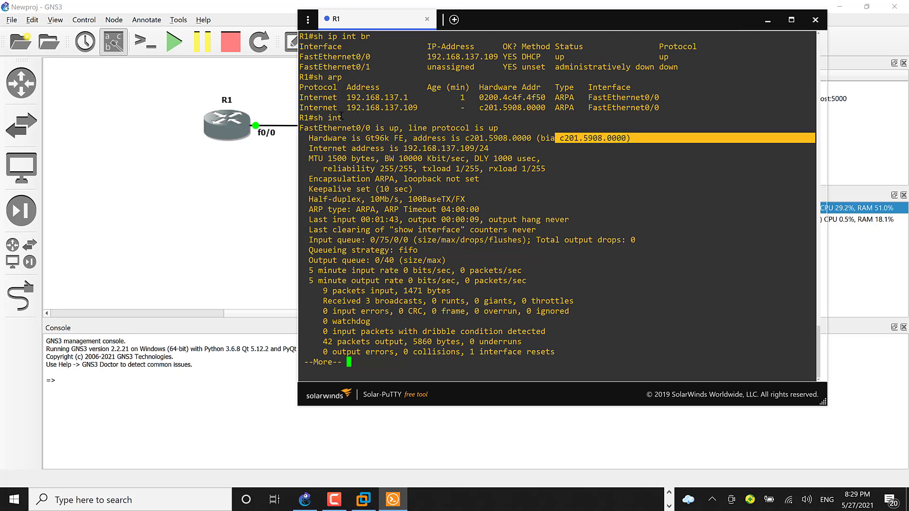
{"action": "left_click", "coordinate": [485, 96]}
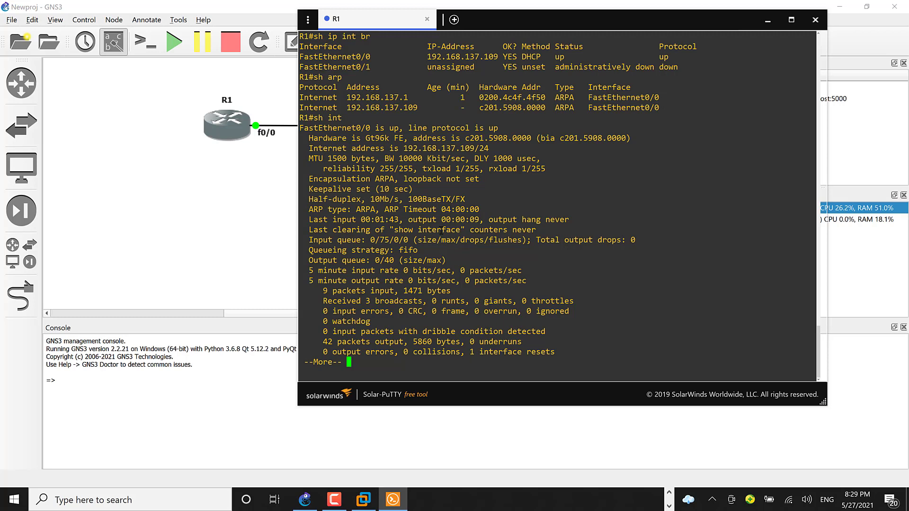
{"action": "key", "text": "q"}
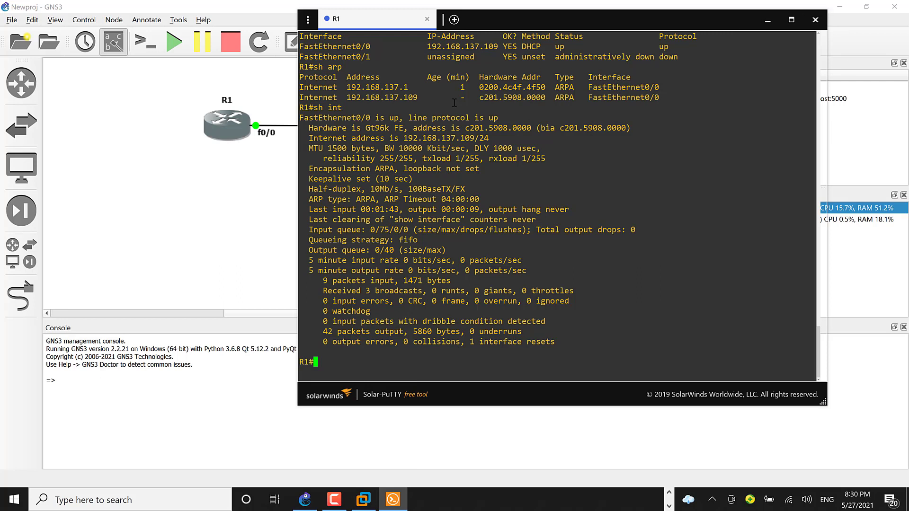
- Ping R1's address 192.168.137.109 from a Windows command prompt, and close the prompt
{"action": "left_click", "coordinate": [847, 7]}
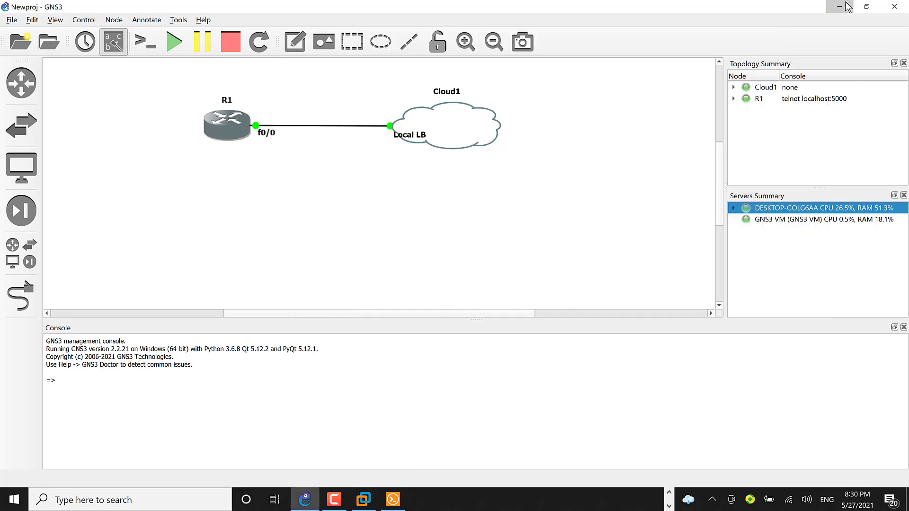
{"action": "left_click", "coordinate": [847, 6]}
{"action": "left_click", "coordinate": [774, 13]}
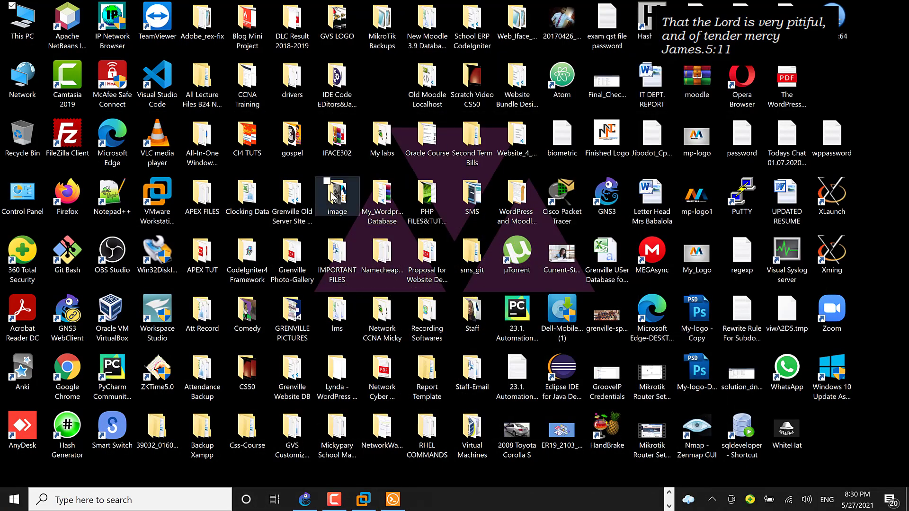
{"action": "key", "text": "super+r"}
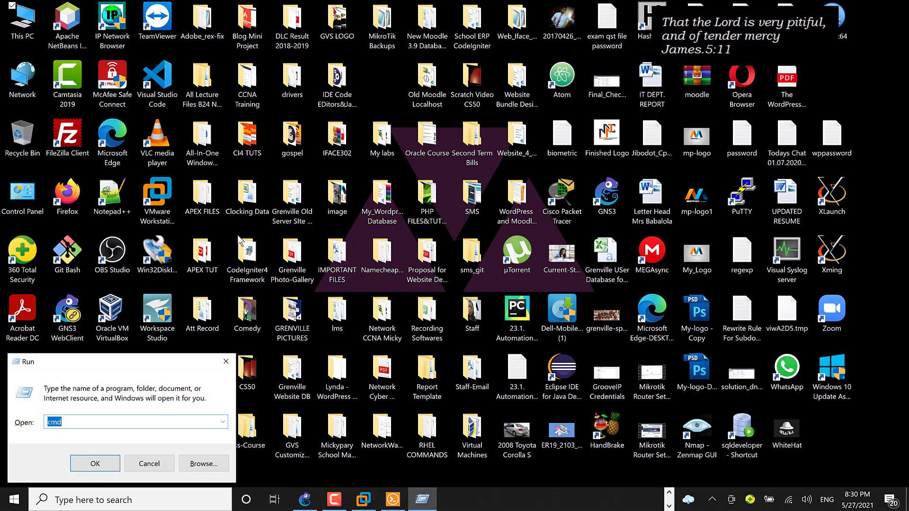
{"action": "key", "text": "Return"}
{"action": "type", "text": "pin"}
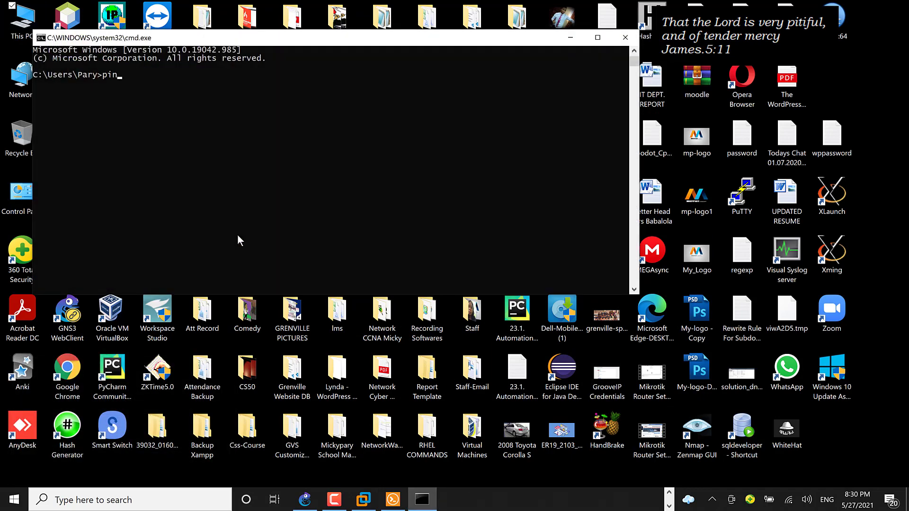
{"action": "type", "text": "g 192.1"}
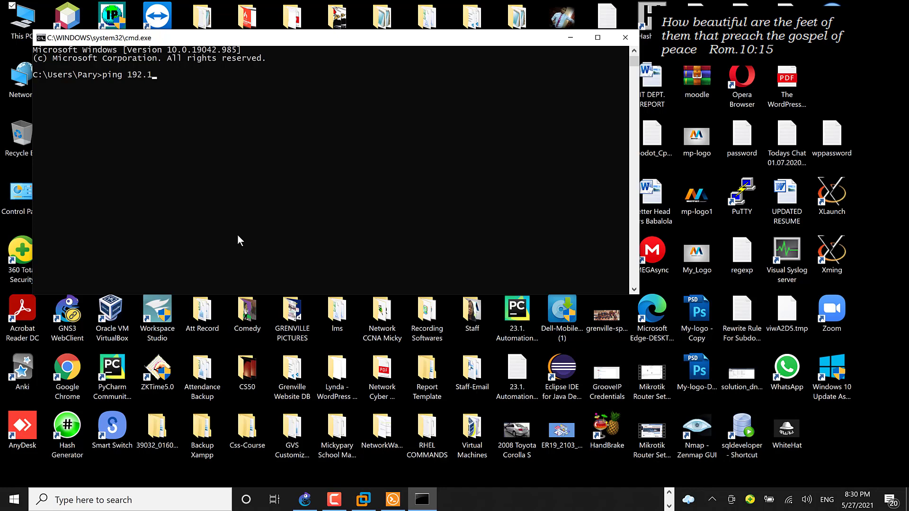
{"action": "type", "text": "68.137.109"}
{"action": "key", "text": "Return"}
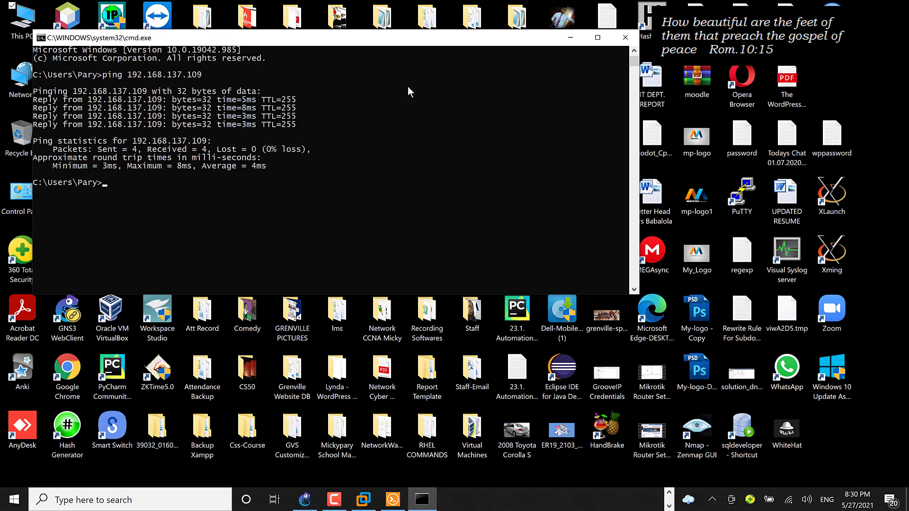
{"action": "left_click", "coordinate": [623, 39]}
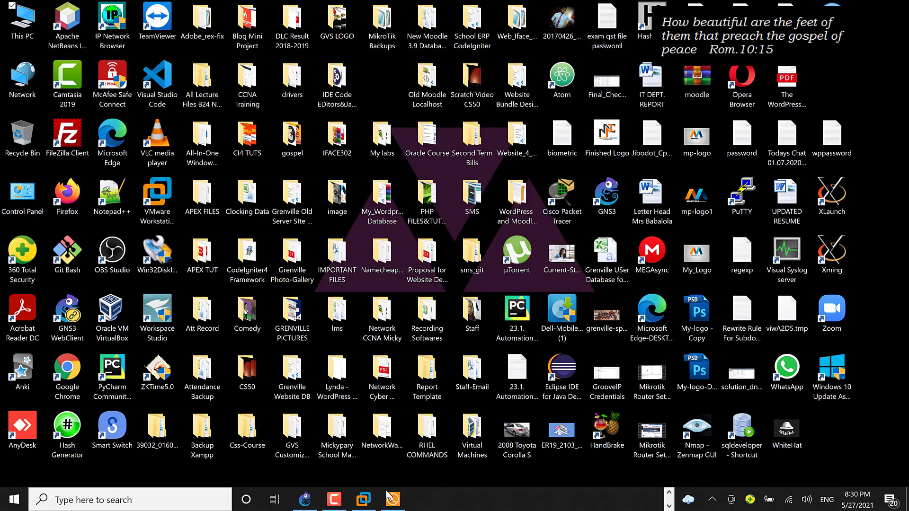
- Return to the R1 console and ping google.com from the privileged EXEC prompt
{"action": "left_click", "coordinate": [392, 500]}
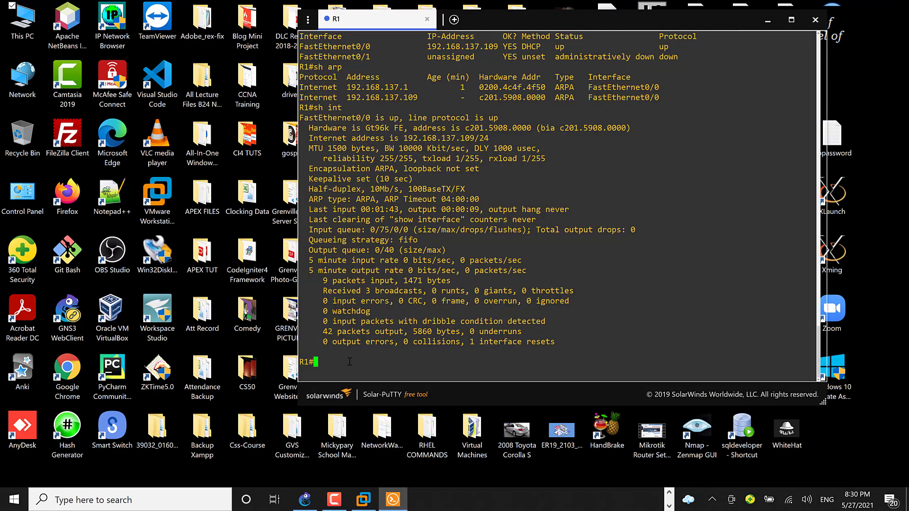
{"action": "type", "text": "po"}
{"action": "type", "text": "ing "}
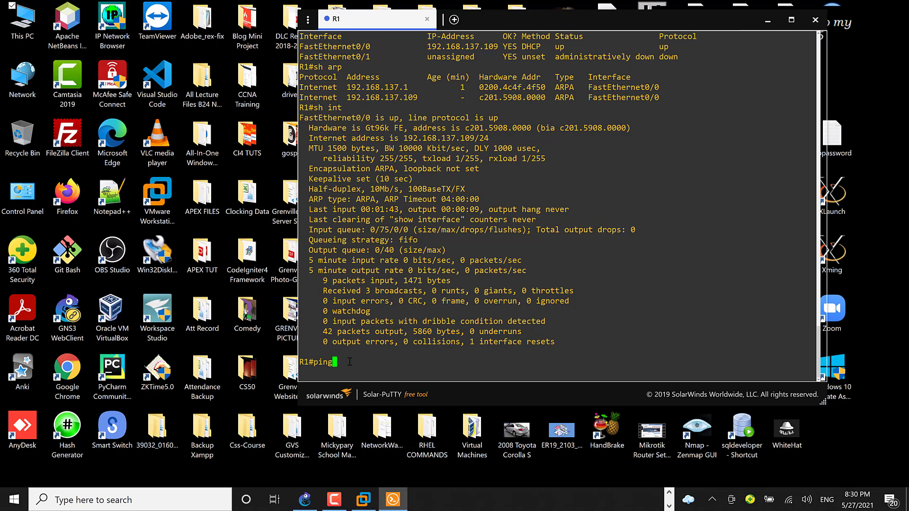
{"action": "type", "text": "google.com"}
{"action": "key", "text": "Return"}
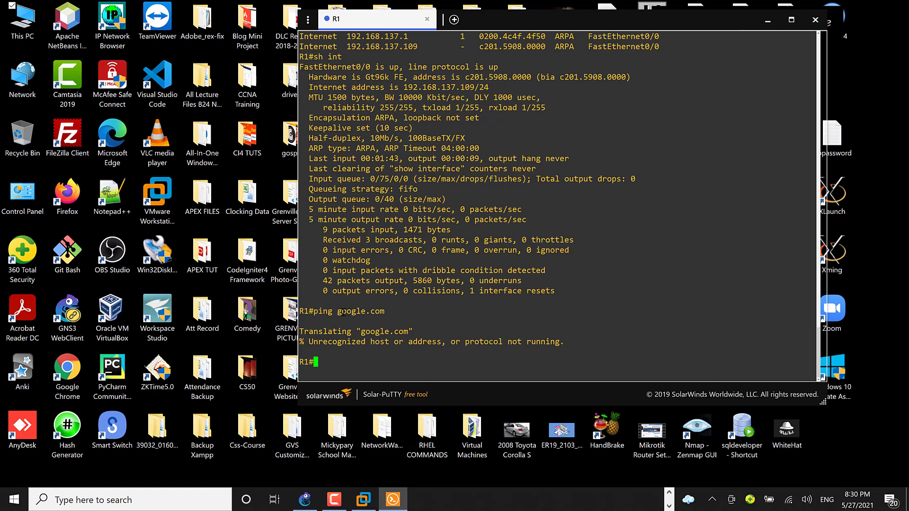
{"action": "left_click_drag", "start_coordinate": [338, 312], "coordinate": [384, 315]}
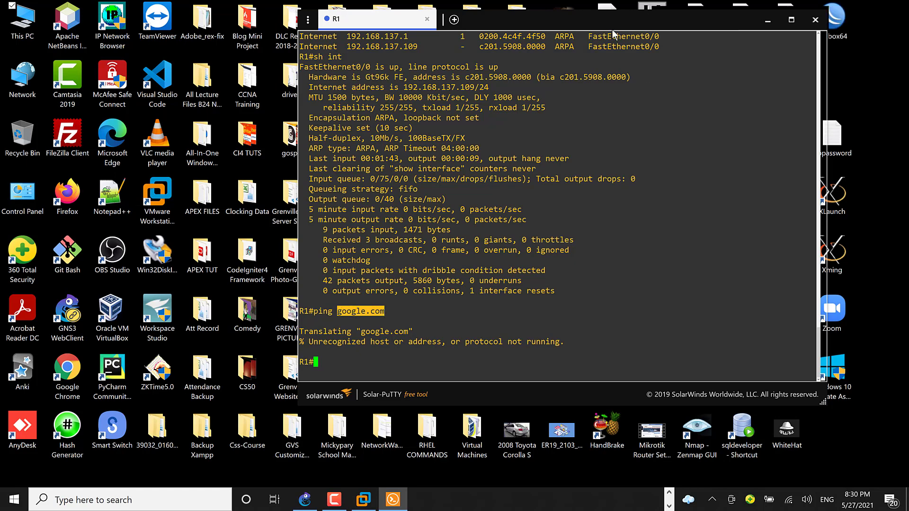
- Ping 8.8.8.8 from R1 and compare the result with the google.com ping
{"action": "left_click_drag", "start_coordinate": [612, 25], "coordinate": [544, 26]}
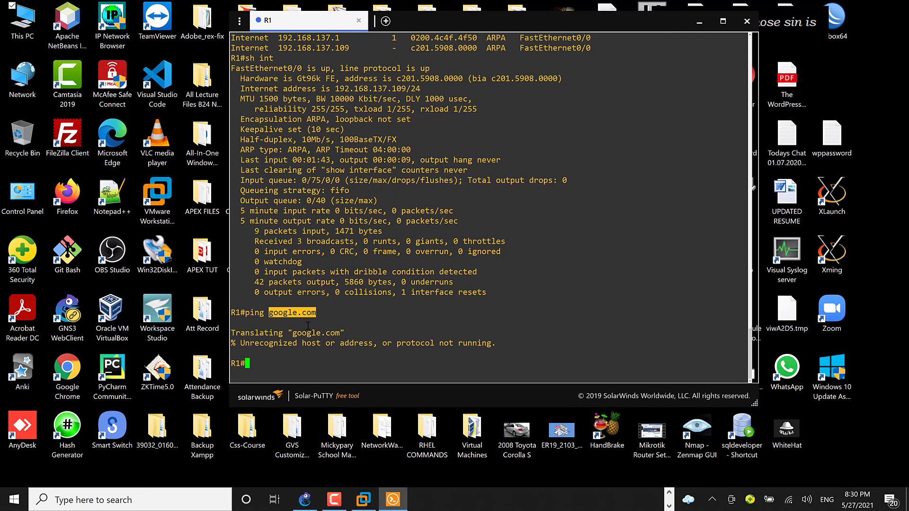
{"action": "left_click", "coordinate": [269, 365]}
{"action": "type", "text": "ping "}
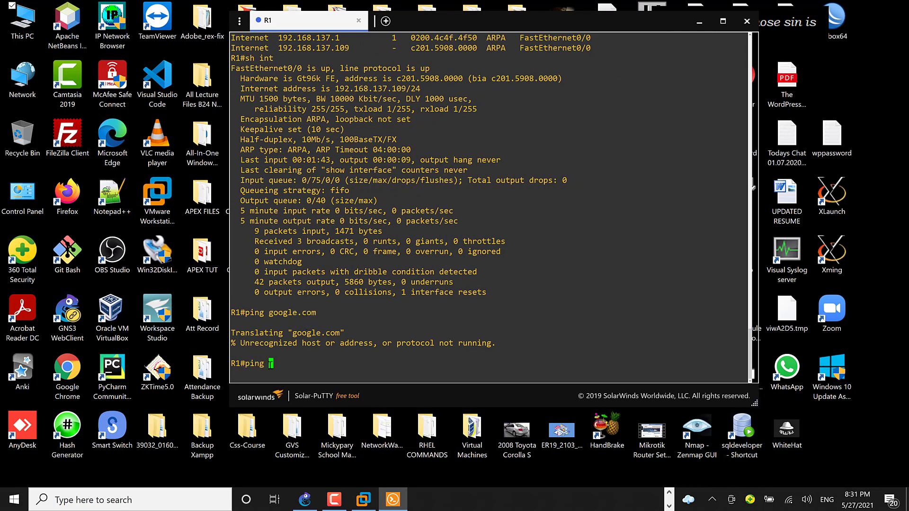
{"action": "type", "text": "8.8.8.8"}
{"action": "key", "text": "Return"}
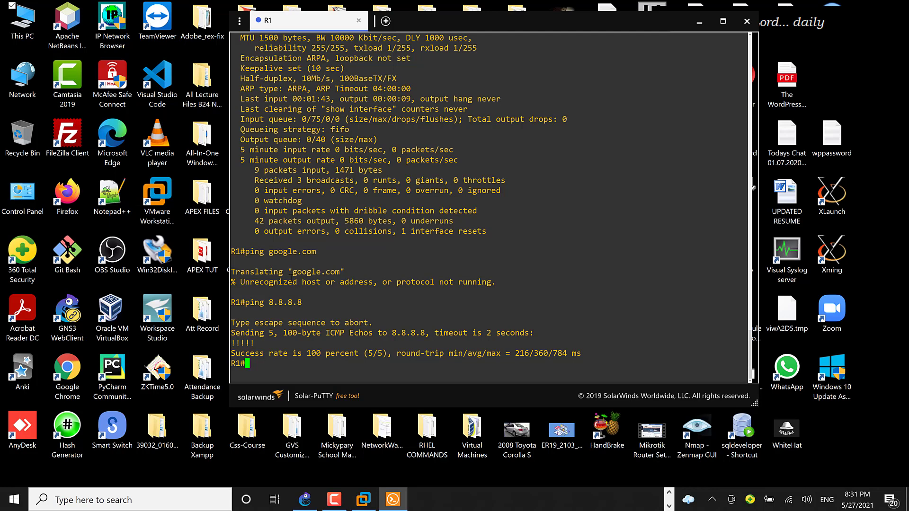
{"action": "left_click_drag", "start_coordinate": [269, 252], "coordinate": [316, 252]}
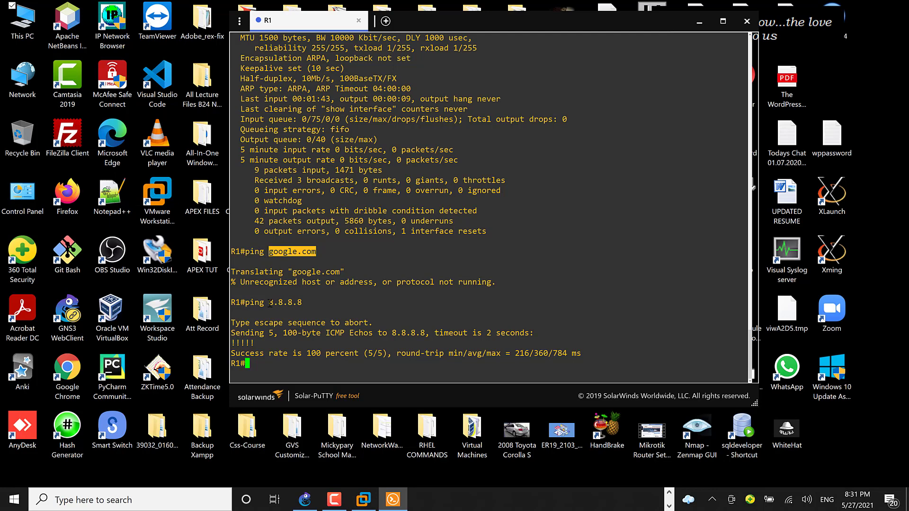
{"action": "left_click_drag", "start_coordinate": [268, 303], "coordinate": [302, 305]}
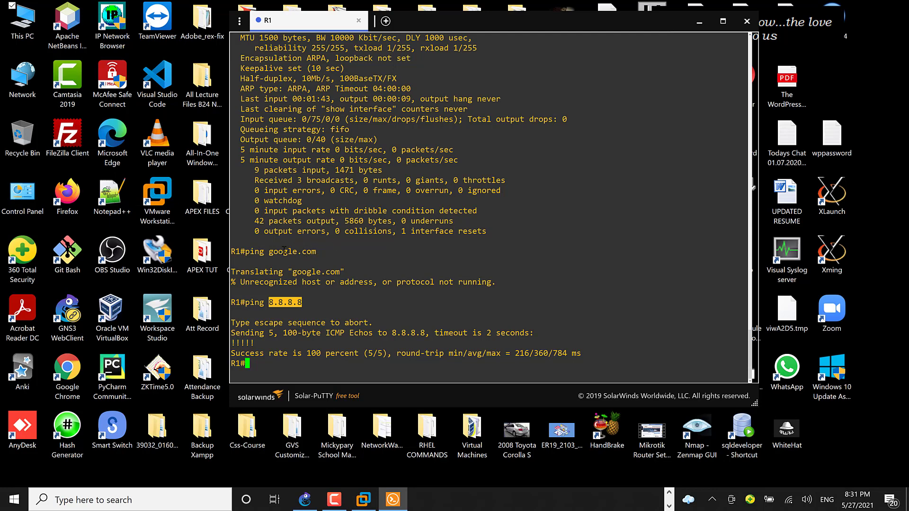
- Display R1's running configuration with sh run, examine the domain lookup setting, and quit the paged listing
{"action": "left_click", "coordinate": [267, 361]}
{"action": "key", "text": "Return"}
{"action": "key", "text": "Return"}
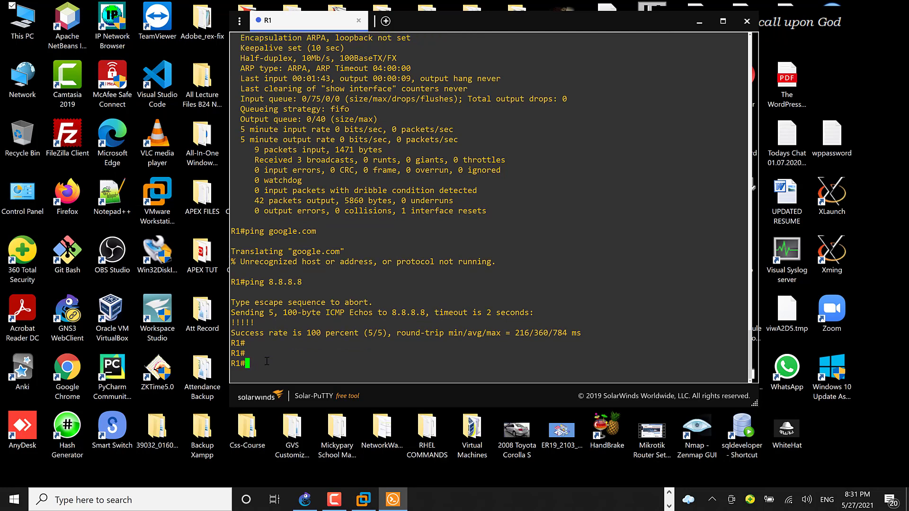
{"action": "type", "text": "sh run"}
{"action": "key", "text": "Return"}
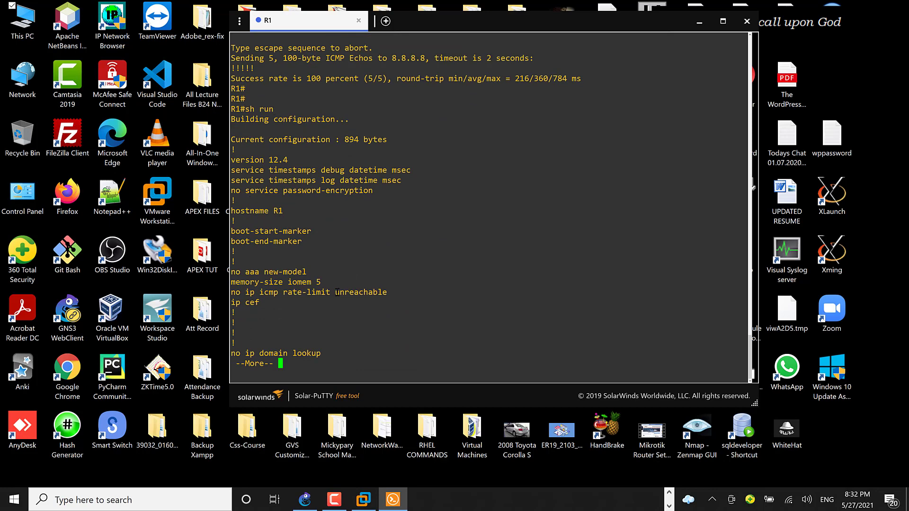
{"action": "left_click_drag", "start_coordinate": [323, 357], "coordinate": [234, 353]}
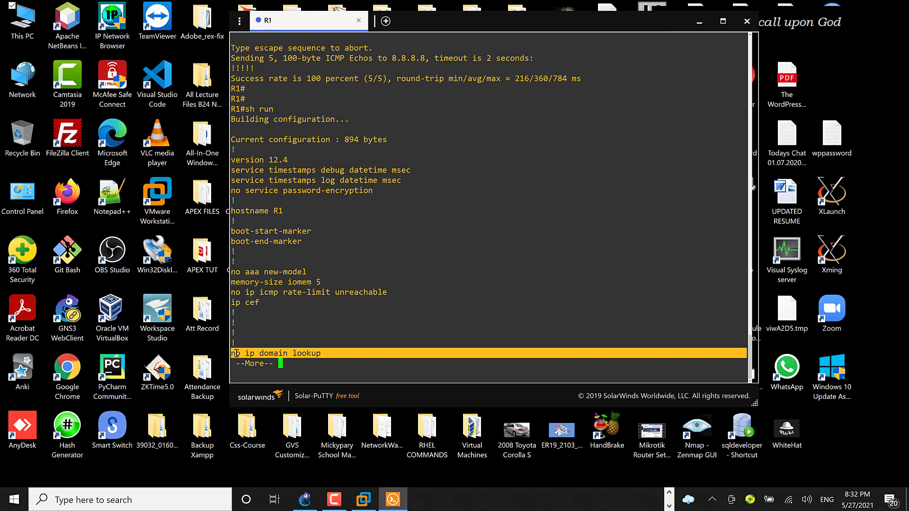
{"action": "left_click", "coordinate": [247, 353]}
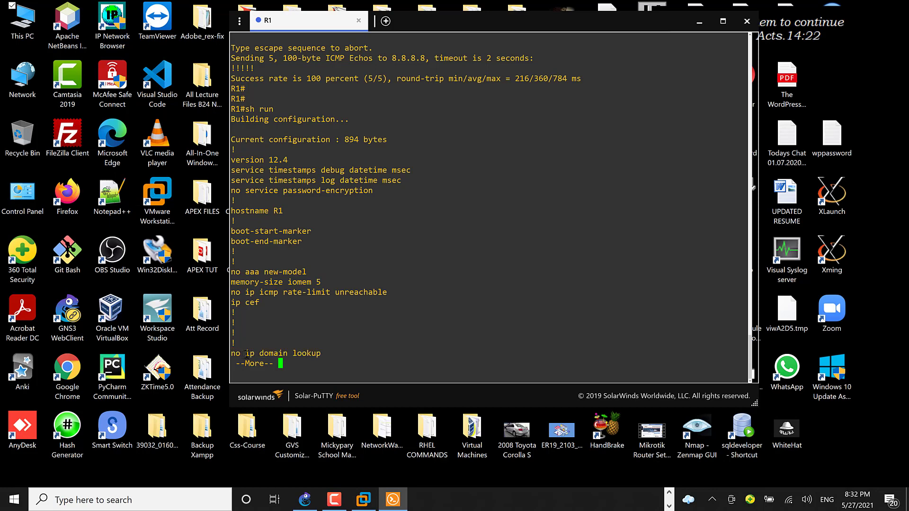
{"action": "left_click_drag", "start_coordinate": [242, 354], "coordinate": [324, 354]}
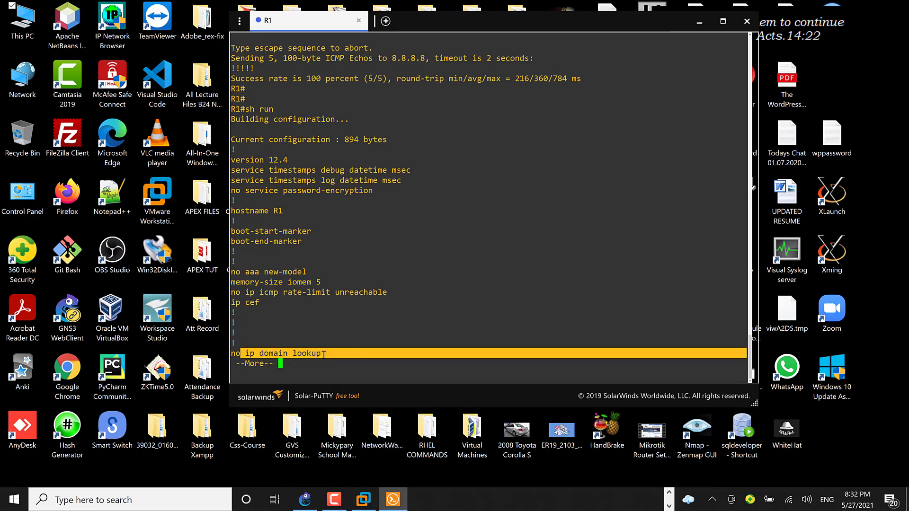
{"action": "left_click", "coordinate": [324, 355]}
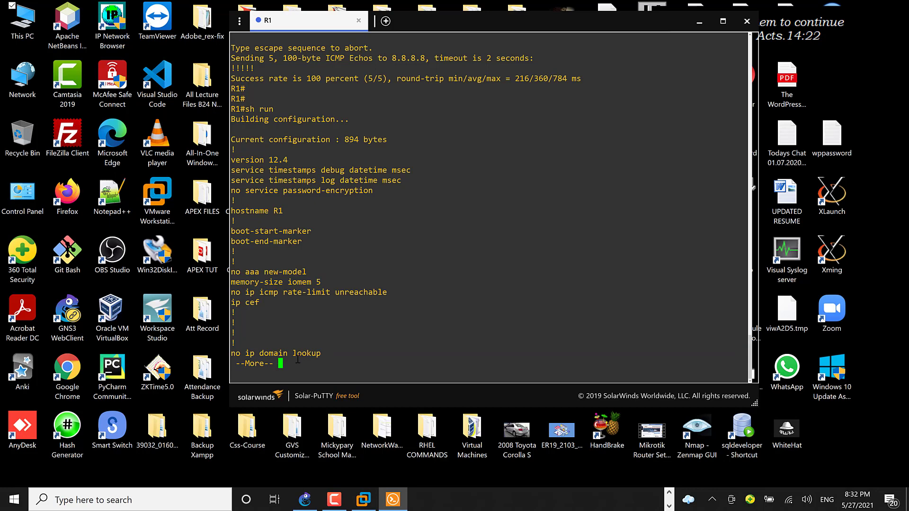
{"action": "key", "text": "space"}
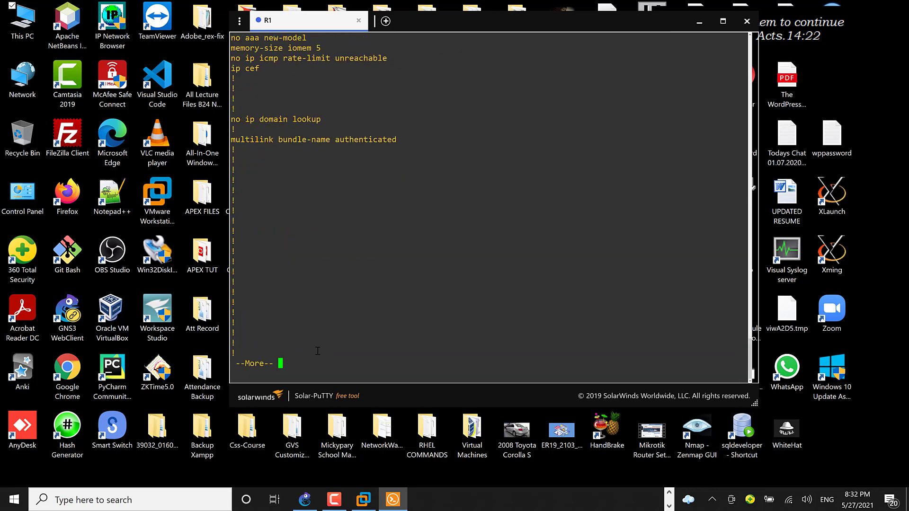
{"action": "type", "text": "q"}
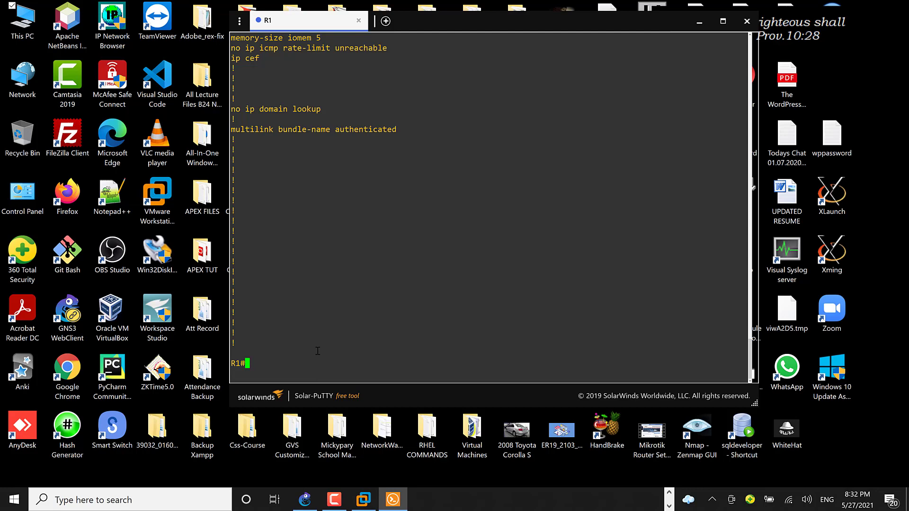
{"action": "type", "text": "ip domain?"}
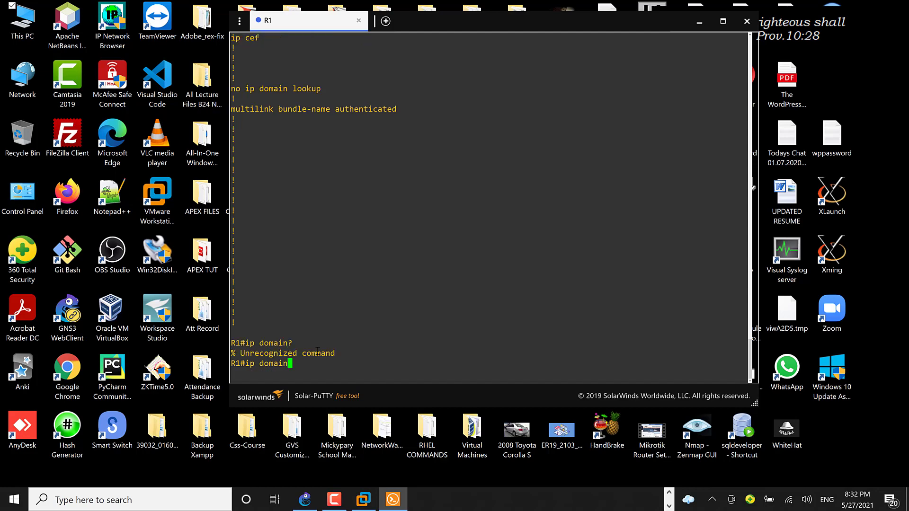
{"action": "type", "text": " ?"}
{"action": "key", "text": "BackSpace"}
{"action": "key", "text": "BackSpace"}
{"action": "key", "text": "BackSpace"}
{"action": "key", "text": "BackSpace"}
{"action": "key", "text": "BackSpace"}
{"action": "key", "text": "BackSpace"}
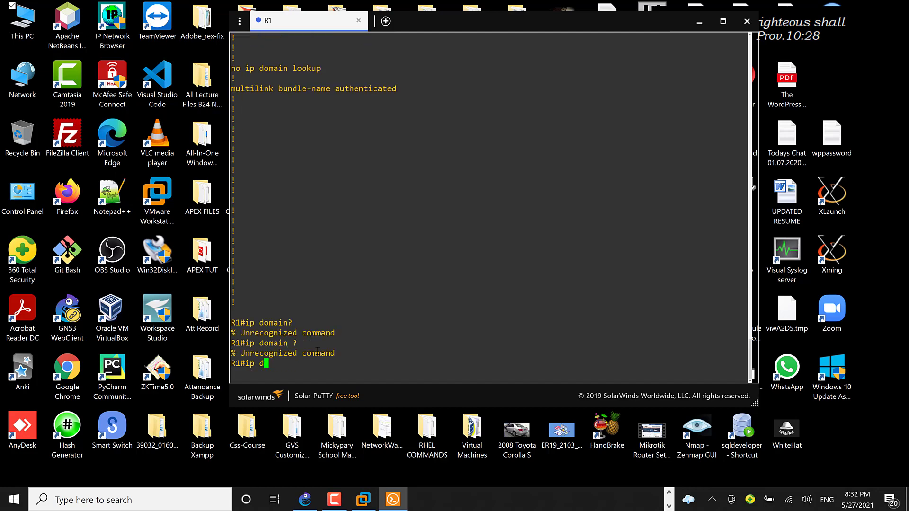
{"action": "key", "text": "BackSpace"}
{"action": "key", "text": "BackSpace"}
{"action": "key", "text": "BackSpace"}
{"action": "key", "text": "BackSpace"}
- Enter global configuration mode with conf t and query the help for commands beginning with ip domain
{"action": "type", "text": "conf t"}
{"action": "key", "text": "Return"}
{"action": "type", "text": "ip dom"}
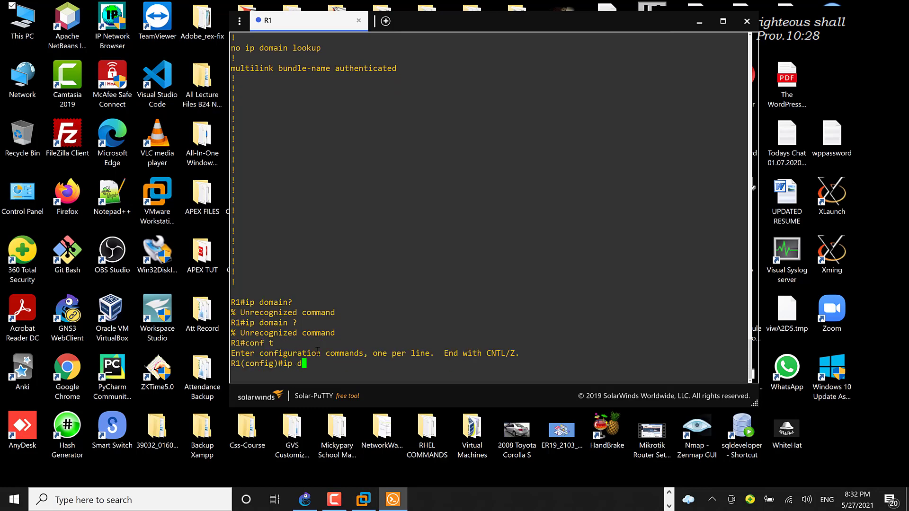
{"action": "key", "text": "Tab"}
{"action": "type", "text": "?"}
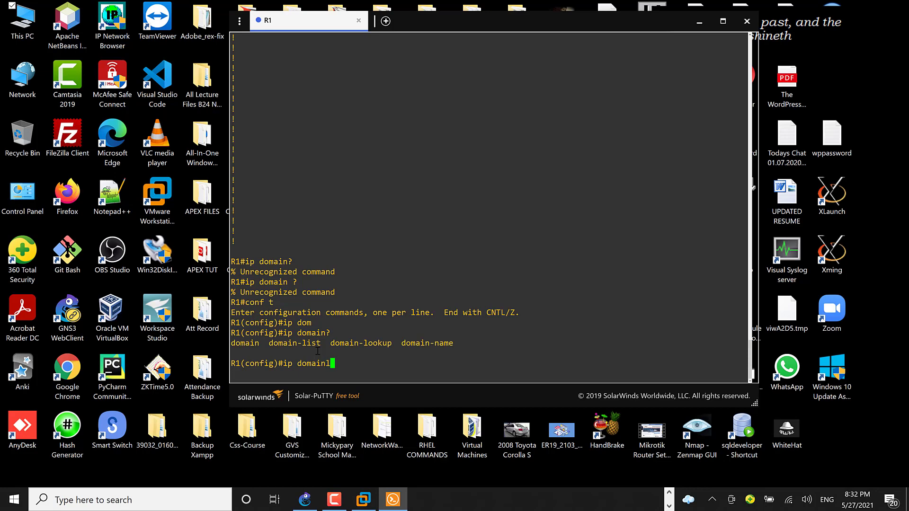
- Enable name resolution on R1 with ip domain-lookup and return to privileged EXEC mode with end
{"action": "type", "text": "-lo"}
{"action": "key", "text": "Tab"}
{"action": "key", "text": "Return"}
{"action": "key", "text": "Return"}
{"action": "key", "text": "Return"}
{"action": "key", "text": "Return"}
{"action": "key", "text": "Return"}
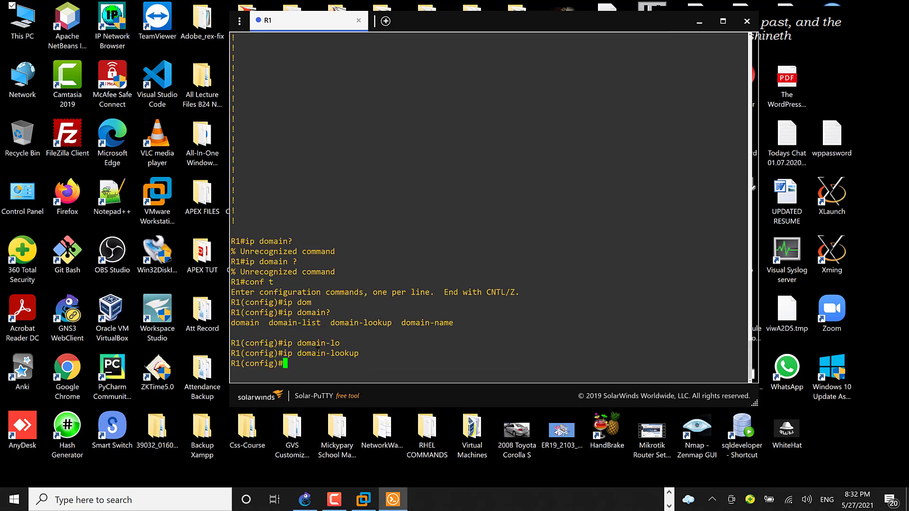
{"action": "type", "text": "end"}
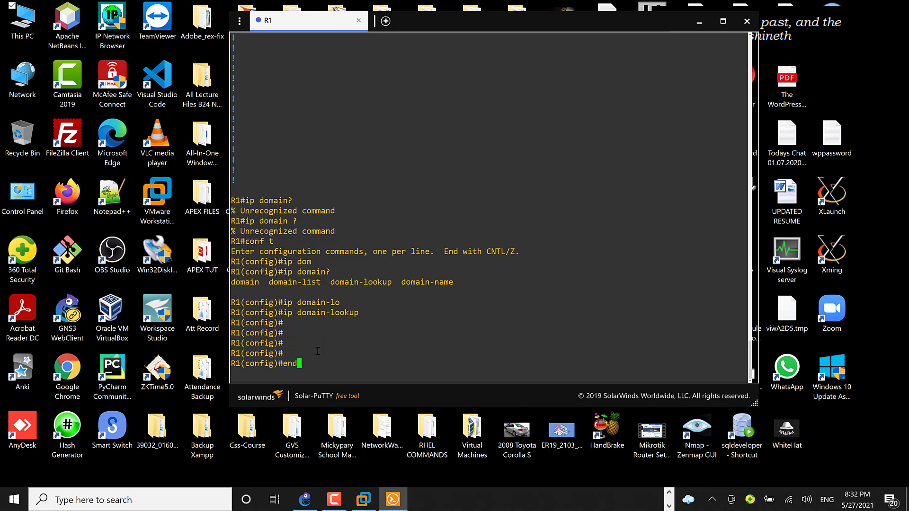
{"action": "key", "text": "Return"}
{"action": "key", "text": "Return"}
{"action": "key", "text": "Return"}
- Ping google.com from R1 again and examine which domain server translates the name
{"action": "type", "text": "ping goog"}
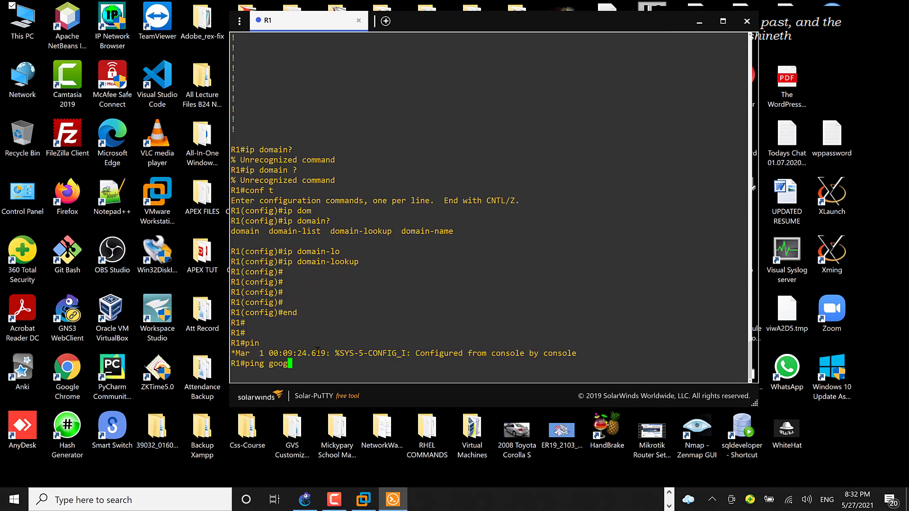
{"action": "type", "text": "le.com"}
{"action": "key", "text": "Return"}
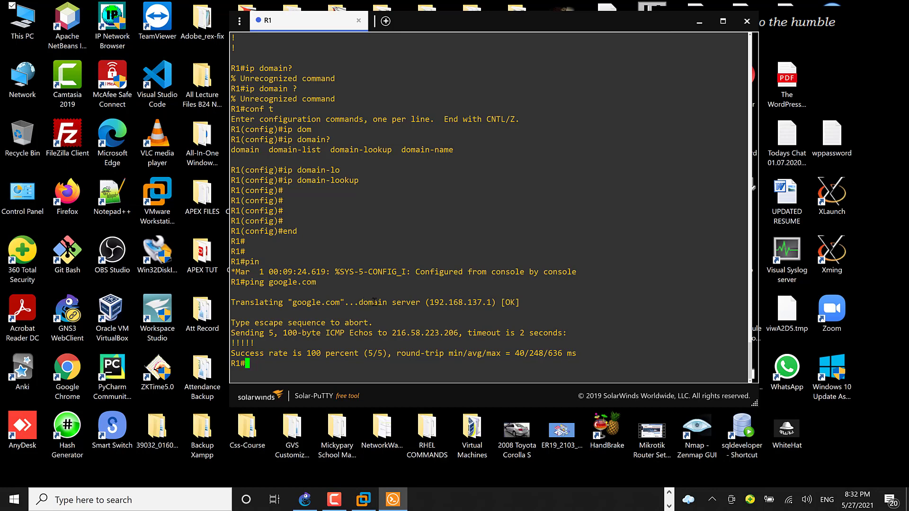
{"action": "left_click_drag", "start_coordinate": [358, 302], "coordinate": [490, 302]}
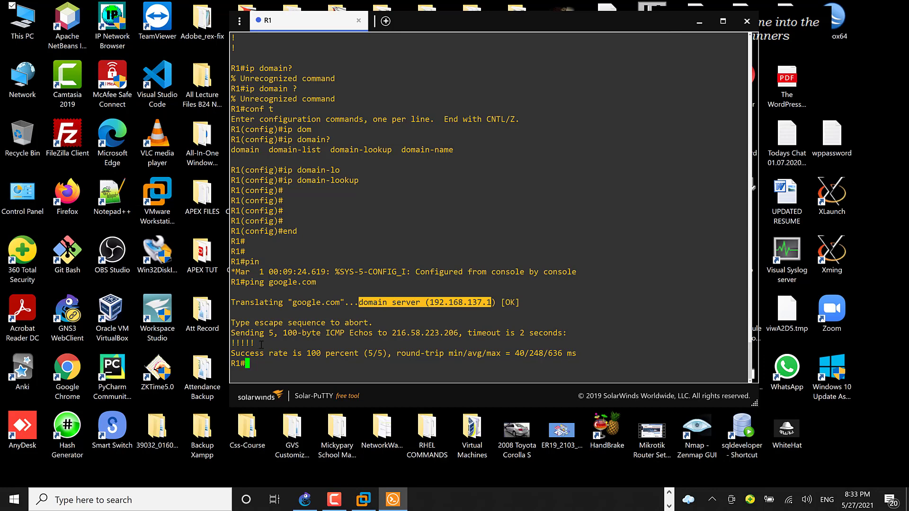
{"action": "left_click", "coordinate": [266, 363]}
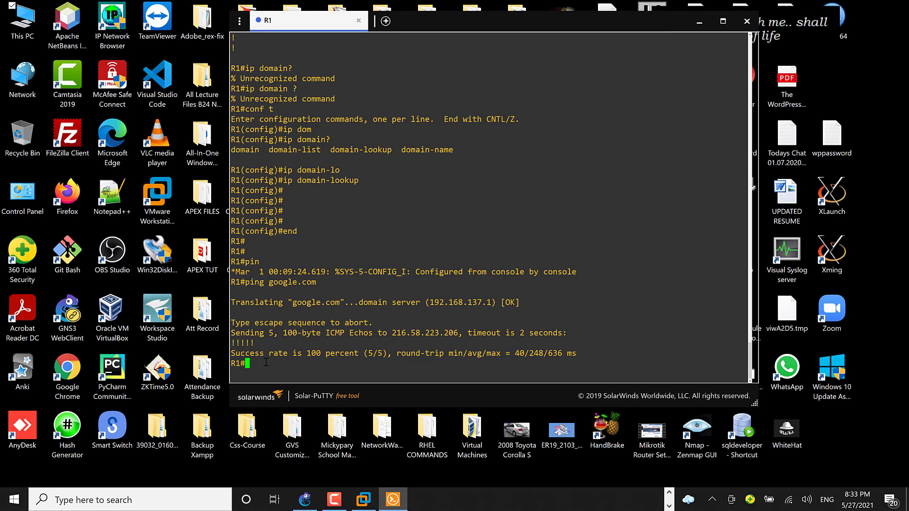
{"action": "type", "text": "ip nam"}
{"action": "key", "text": "Tab"}
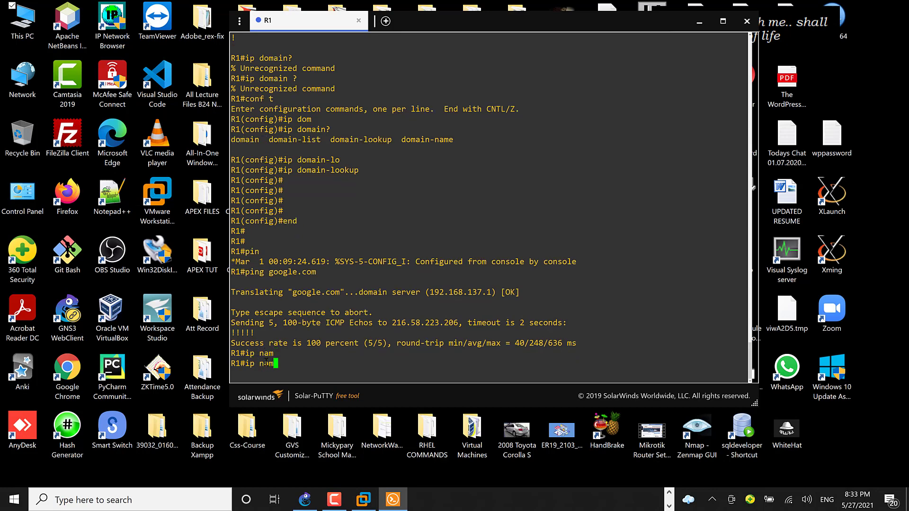
{"action": "key", "text": "BackSpace"}
{"action": "key", "text": "BackSpace"}
{"action": "key", "text": "BackSpace"}
{"action": "key", "text": "BackSpace"}
{"action": "key", "text": "BackSpace"}
{"action": "key", "text": "BackSpace"}
- Enter global configuration mode on R1 with conf t and query the help for the ip name-server command's arguments
{"action": "type", "text": "conf t"}
{"action": "key", "text": "Return"}
{"action": "type", "text": "ip "}
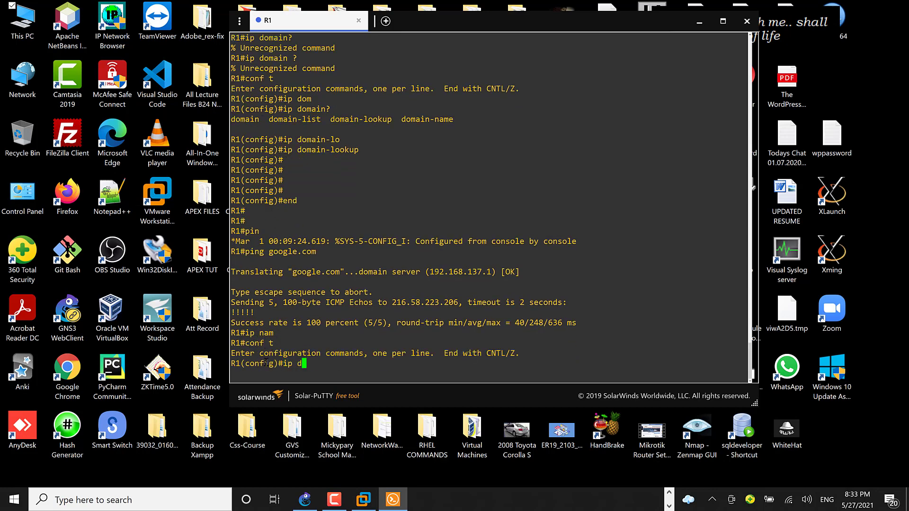
{"action": "type", "text": "nam"}
{"action": "key", "text": "Tab"}
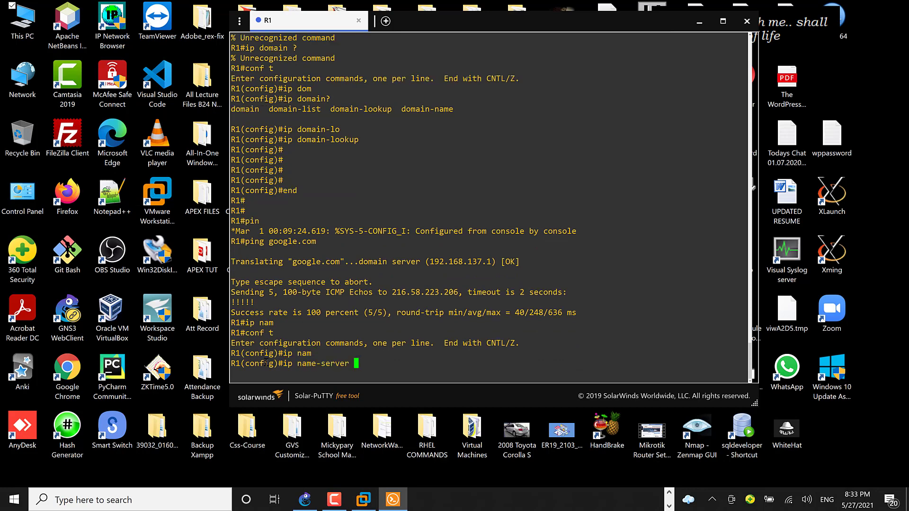
{"action": "type", "text": "?"}
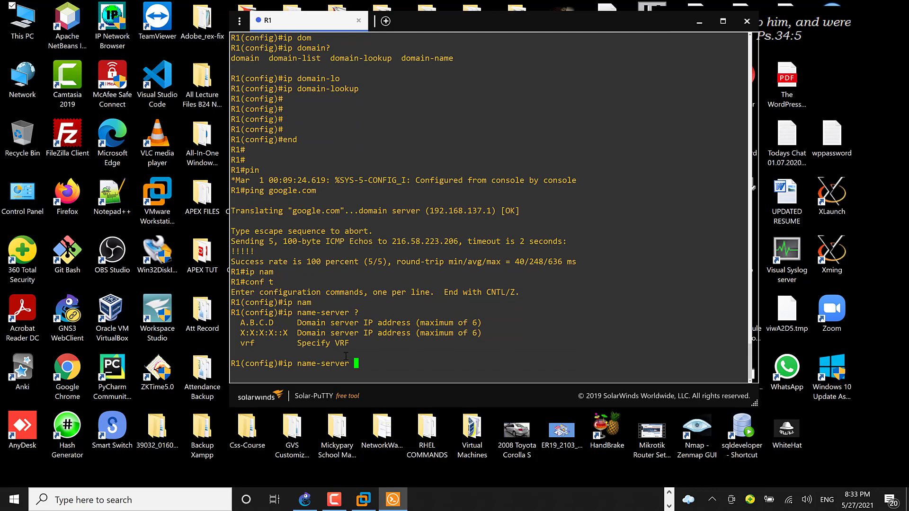
- Discard the unfinished ip name-server command and return R1 to privileged EXEC mode with end
{"action": "key", "text": "BackSpace"}
{"action": "key", "text": "BackSpace"}
{"action": "key", "text": "BackSpace"}
{"action": "key", "text": "BackSpace"}
{"action": "key", "text": "BackSpace"}
{"action": "key", "text": "BackSpace"}
{"action": "key", "text": "BackSpace"}
{"action": "key", "text": "BackSpace"}
{"action": "key", "text": "BackSpace"}
{"action": "key", "text": "BackSpace"}
{"action": "key", "text": "BackSpace"}
{"action": "key", "text": "BackSpace"}
{"action": "key", "text": "BackSpace"}
{"action": "key", "text": "BackSpace"}
{"action": "key", "text": "BackSpace"}
{"action": "type", "text": "end"}
{"action": "key", "text": "Return"}
{"action": "key", "text": "Return"}
{"action": "key", "text": "Return"}
{"action": "key", "text": "Return"}
- Ping yahoo.com from R1 to test name resolution and Internet reachability with a second domain
{"action": "type", "text": "p"}
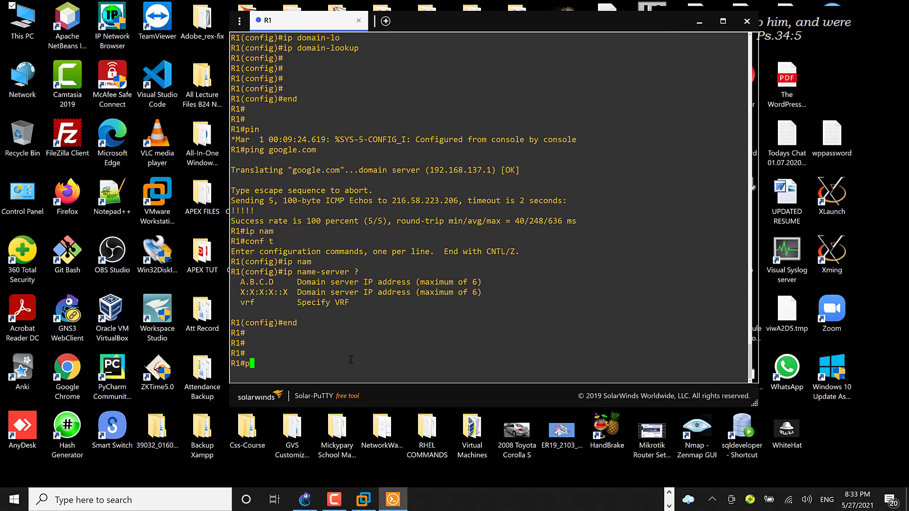
{"action": "type", "text": "ing "}
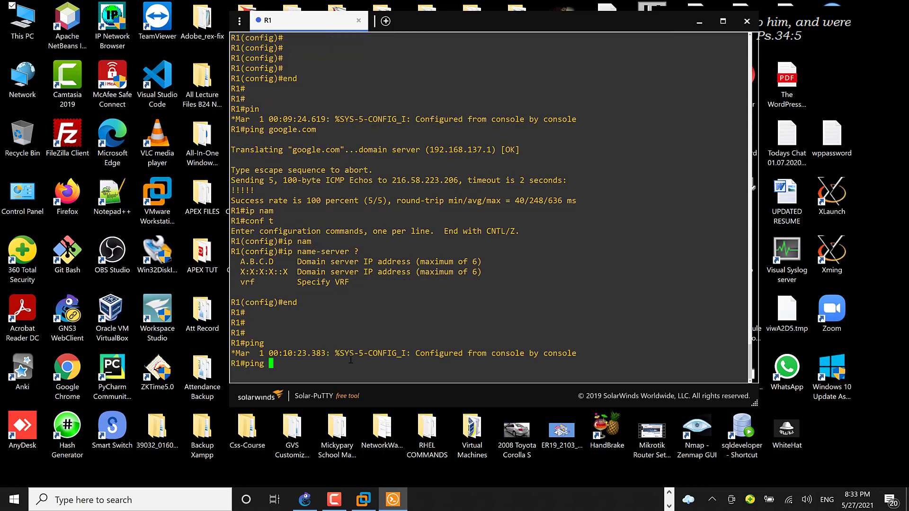
{"action": "type", "text": "yahoo.com"}
{"action": "key", "text": "Return"}
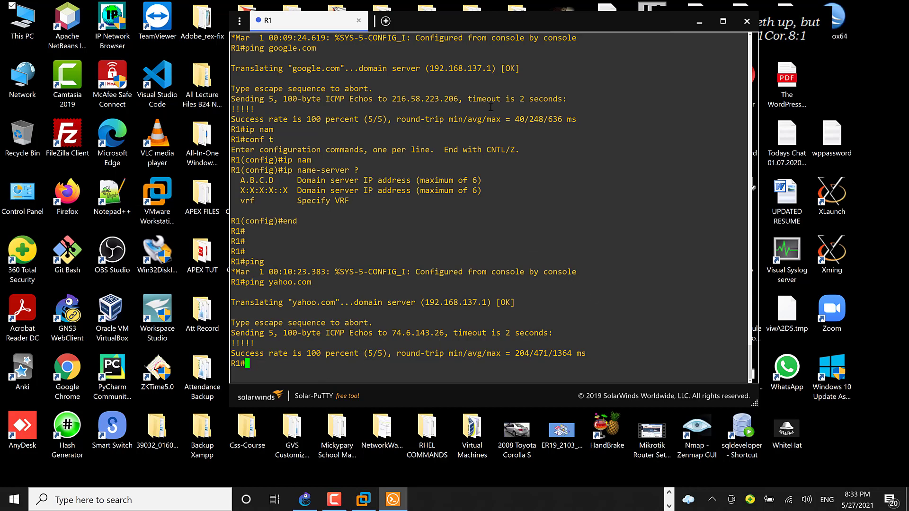
- Minimise R1's console, switch to the GNS3 project window, and examine the R1 and Cloud1 nodes in the topology
{"action": "left_click", "coordinate": [699, 21]}
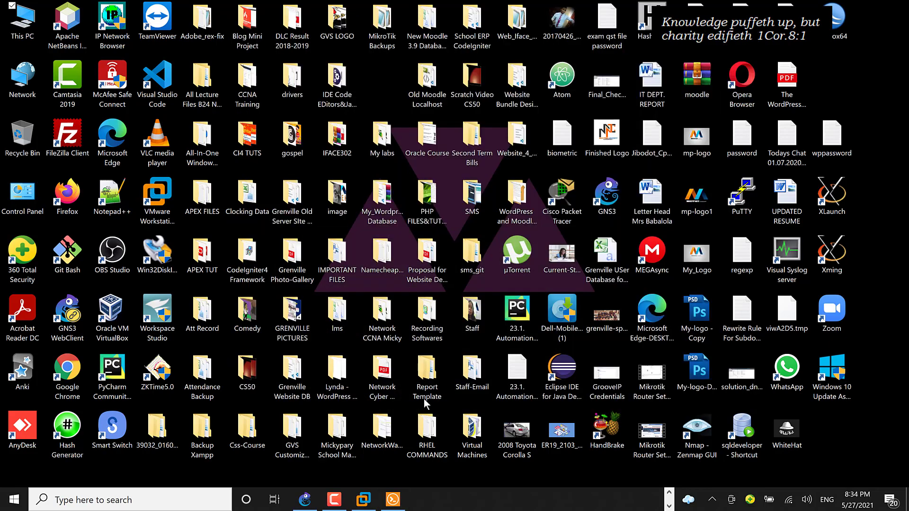
{"action": "left_click", "coordinate": [304, 499]}
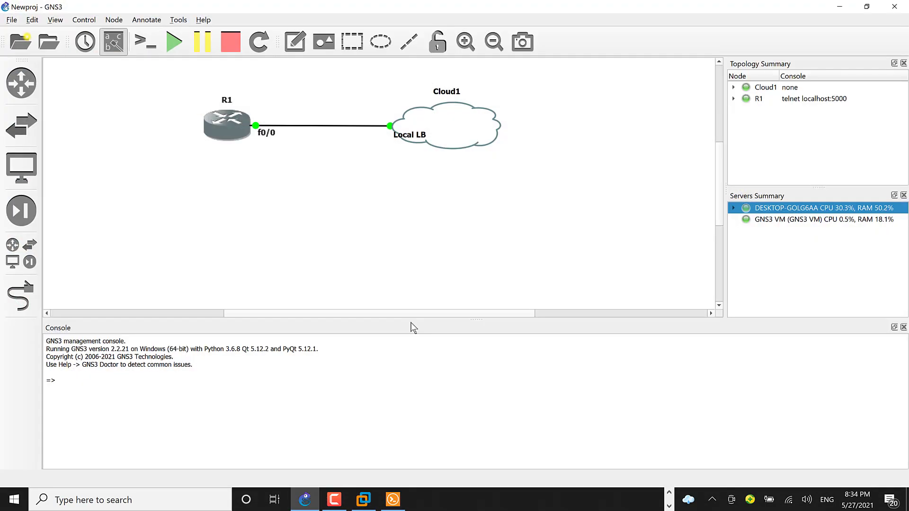
{"action": "left_click_drag", "start_coordinate": [180, 92], "coordinate": [311, 154]}
{"action": "left_click_drag", "start_coordinate": [149, 72], "coordinate": [277, 169]}
{"action": "left_click", "coordinate": [412, 212]}
{"action": "left_click_drag", "start_coordinate": [545, 179], "coordinate": [377, 77]}
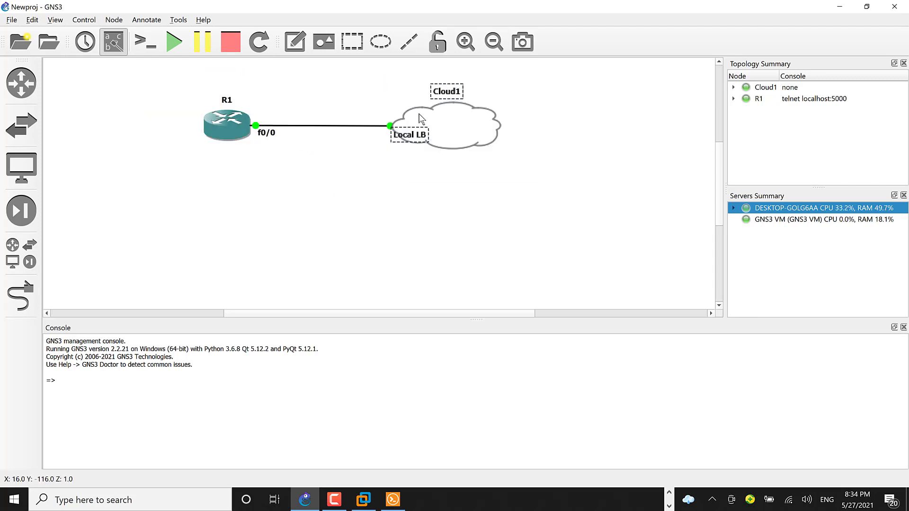
- Open Cloud1's configuration, examine its Local LB Ethernet interface, and close the dialog without changes
{"action": "double_click", "coordinate": [445, 131]}
{"action": "left_click", "coordinate": [247, 159]}
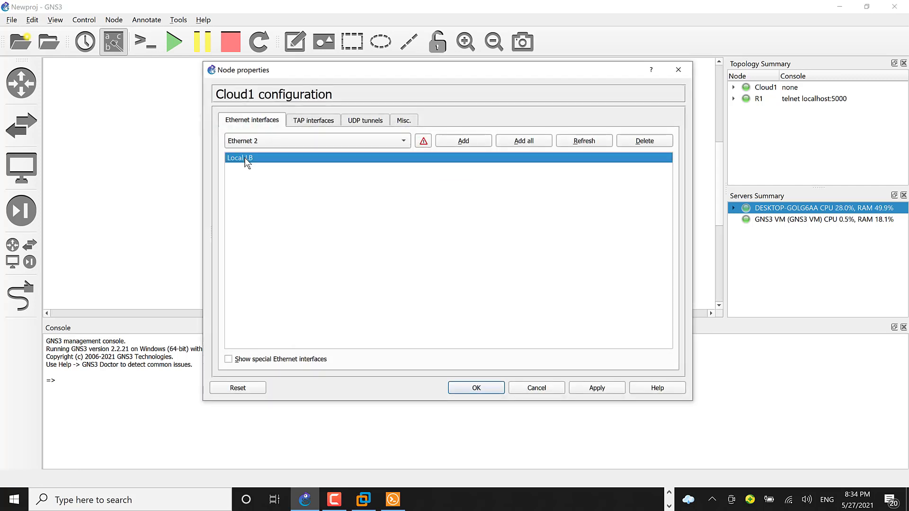
{"action": "left_click", "coordinate": [535, 388]}
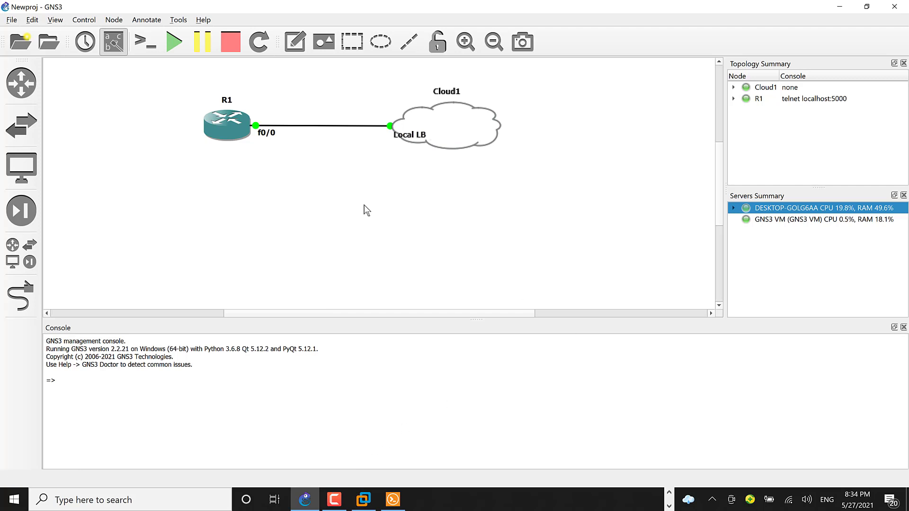
{"action": "mouse_move", "coordinate": [229, 119]}
{"action": "left_click", "coordinate": [179, 81]}
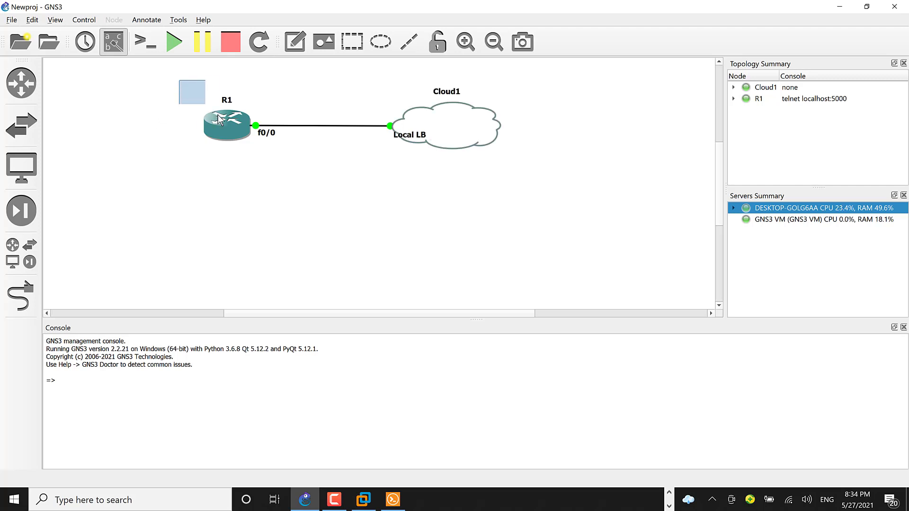
{"action": "left_click_drag", "start_coordinate": [218, 118], "coordinate": [554, 209]}
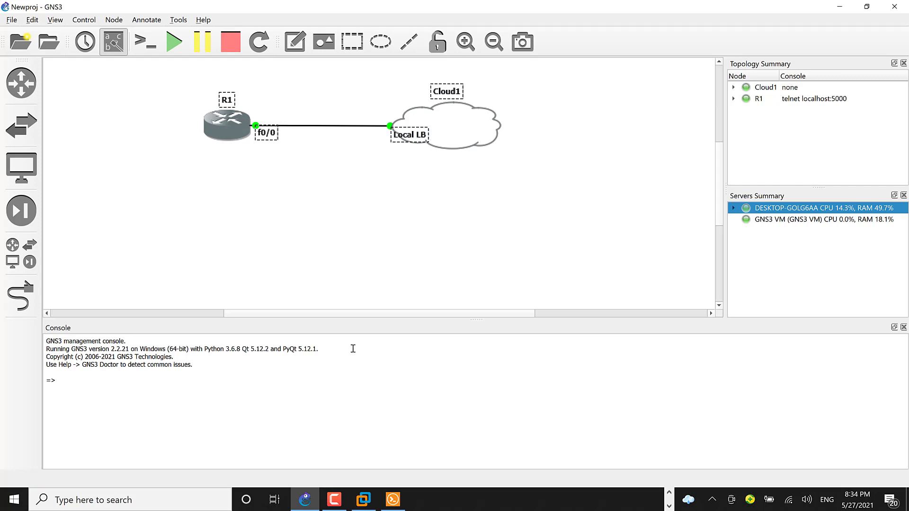
{"action": "left_click", "coordinate": [335, 501]}
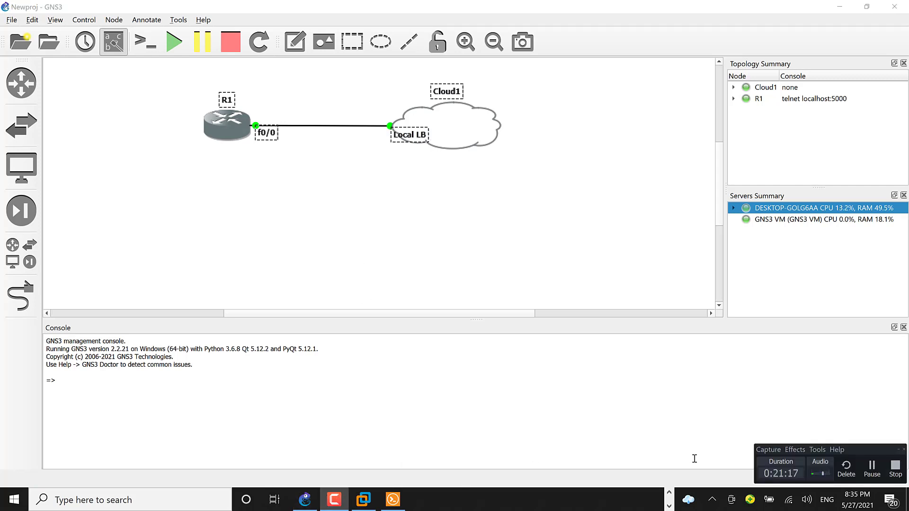